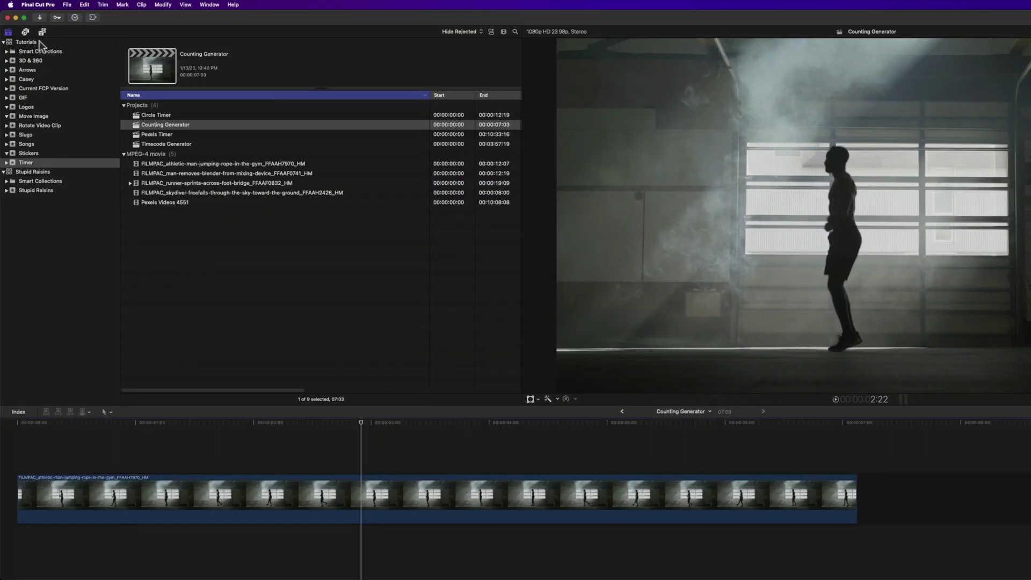
# Connect the Counting generator from Elements above the jump-rope clip at the start of the timeline and play it back.
pyautogui.click(42, 32)
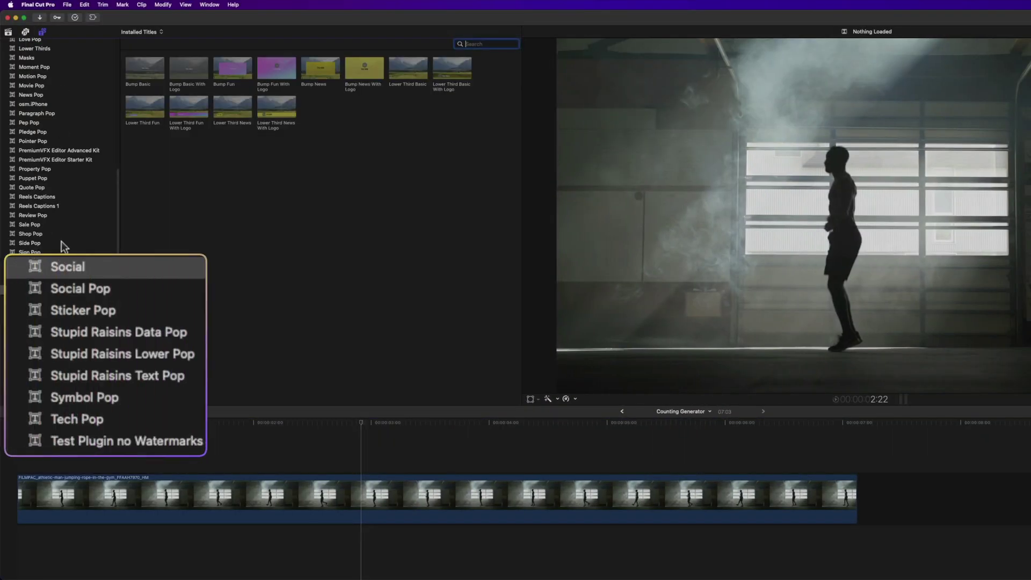
pyautogui.click(39, 326)
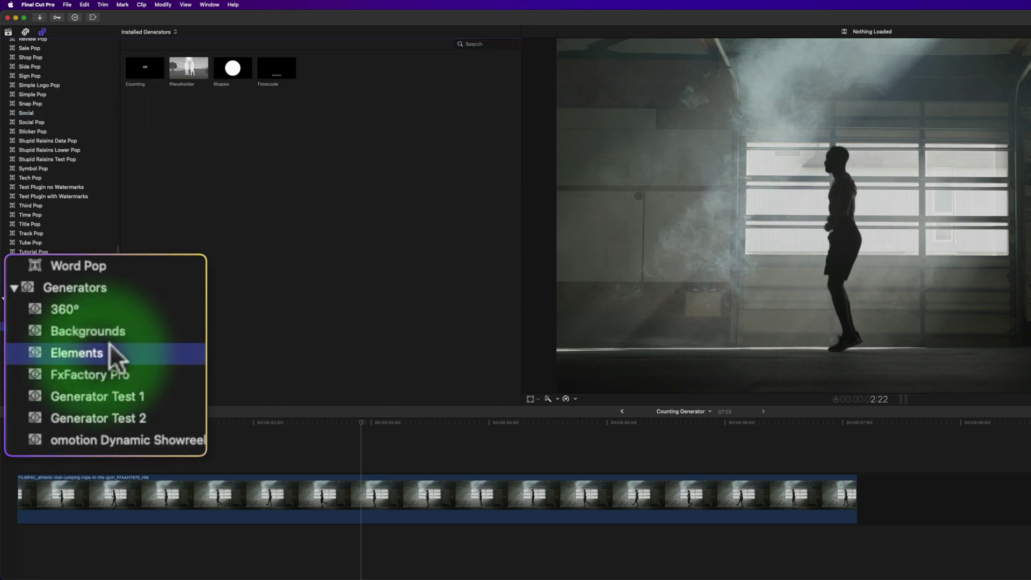
pyautogui.moveTo(166, 98); pyautogui.dragTo(4, 443)
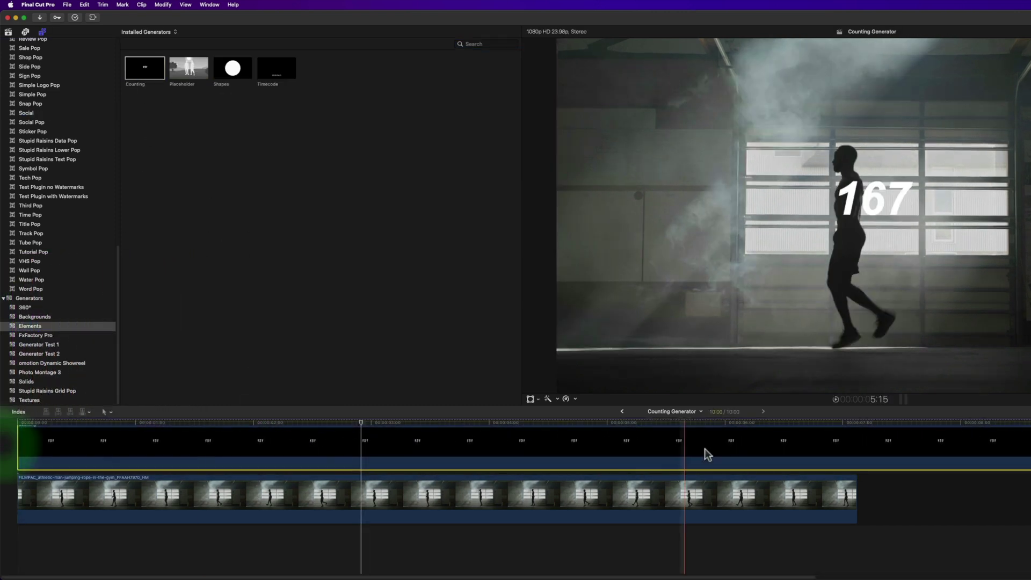
pyautogui.press('space')
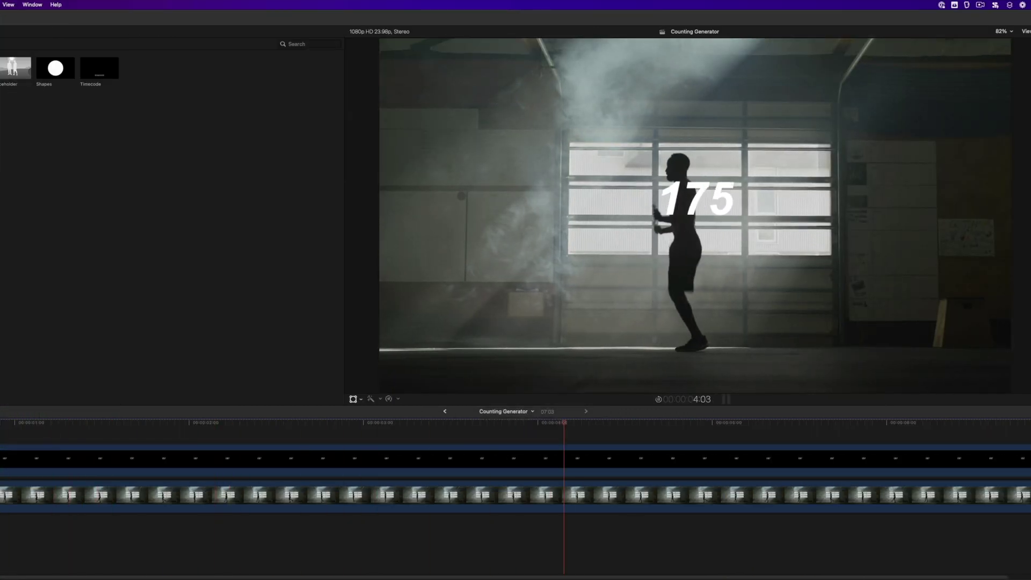
pyautogui.press('space')
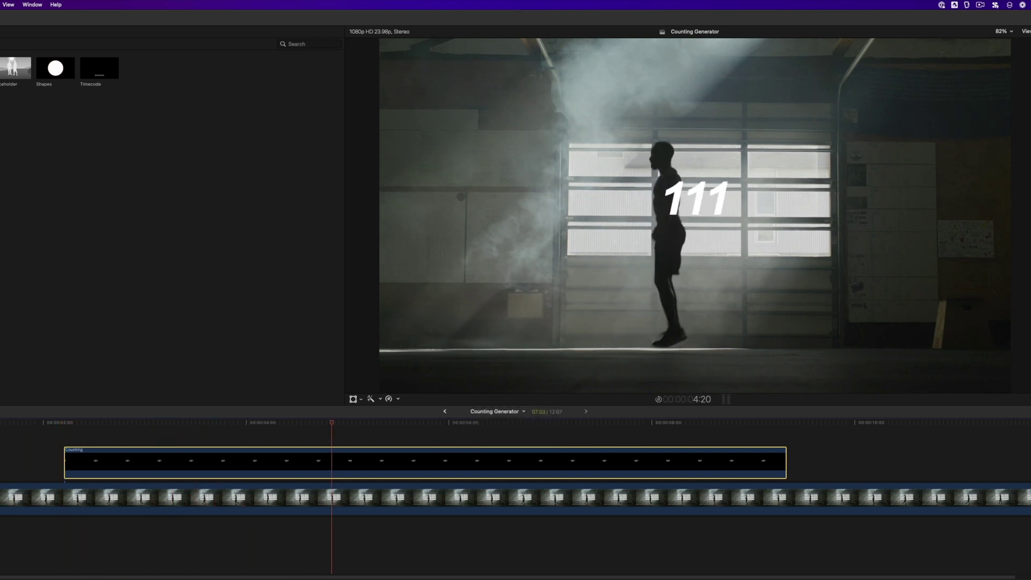
pyautogui.press('space')
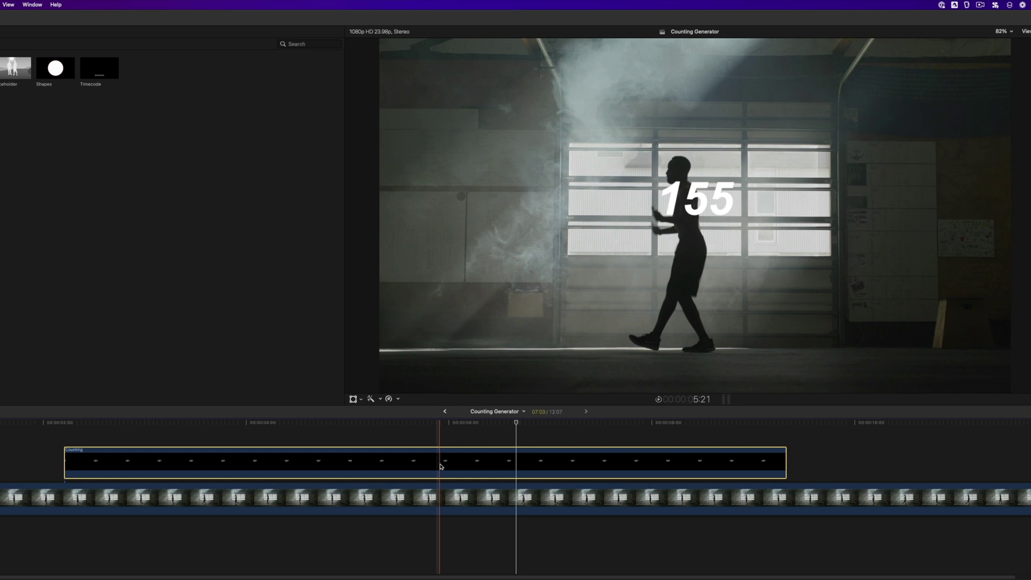
# Set the Counting generator clip's duration to 11:00.
pyautogui.hotkey('ctrl', 'd')
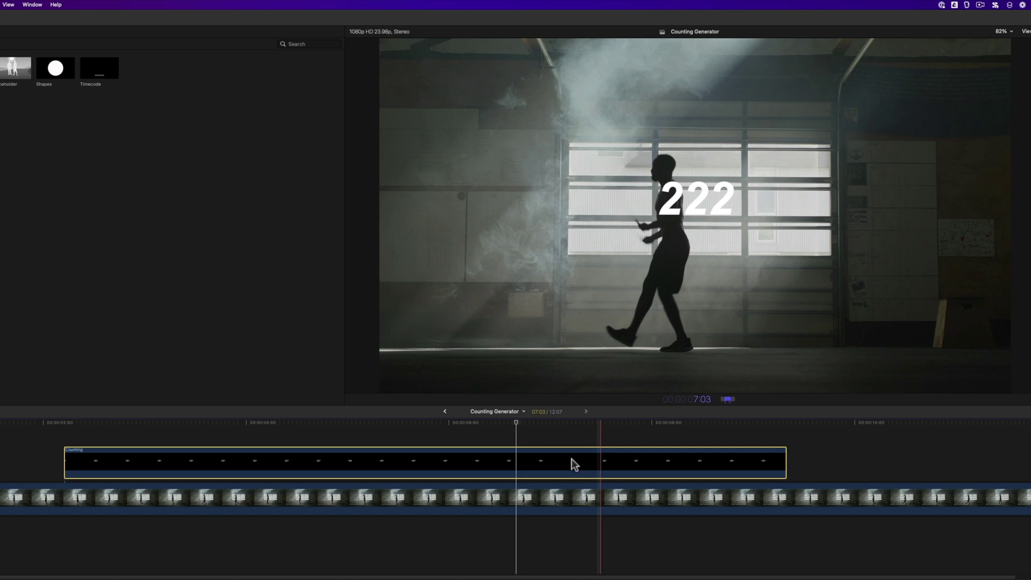
pyautogui.write('11:')
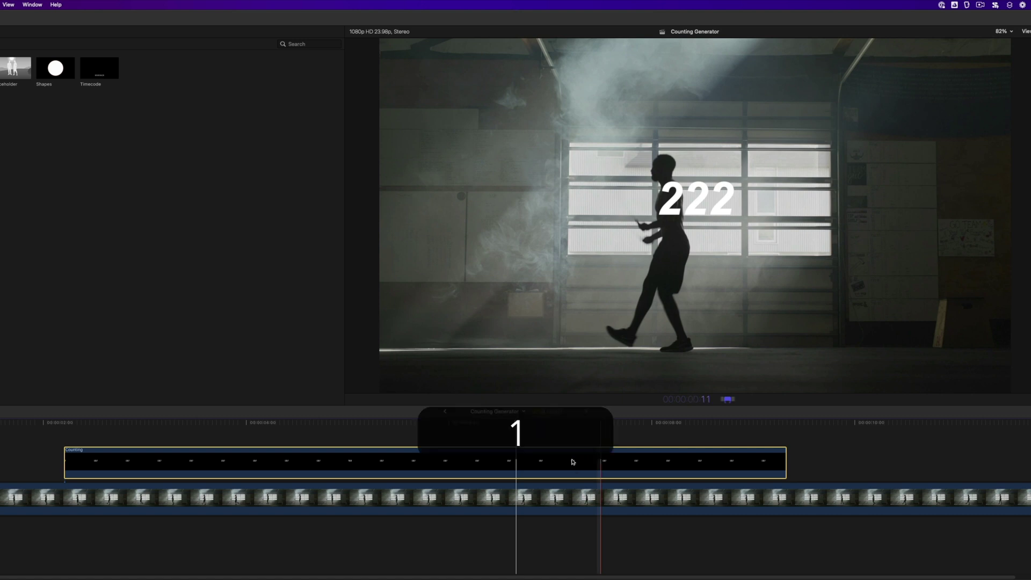
pyautogui.write('00')
pyautogui.press('Return')
pyautogui.moveTo(419, 461); pyautogui.dragTo(401, 459)
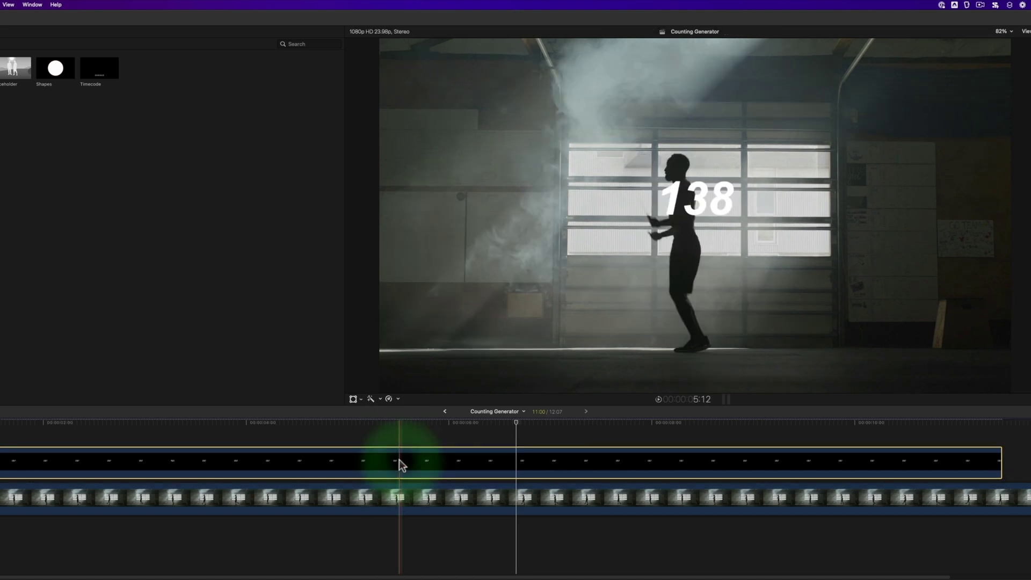
pyautogui.hotkey('shift', 'z')
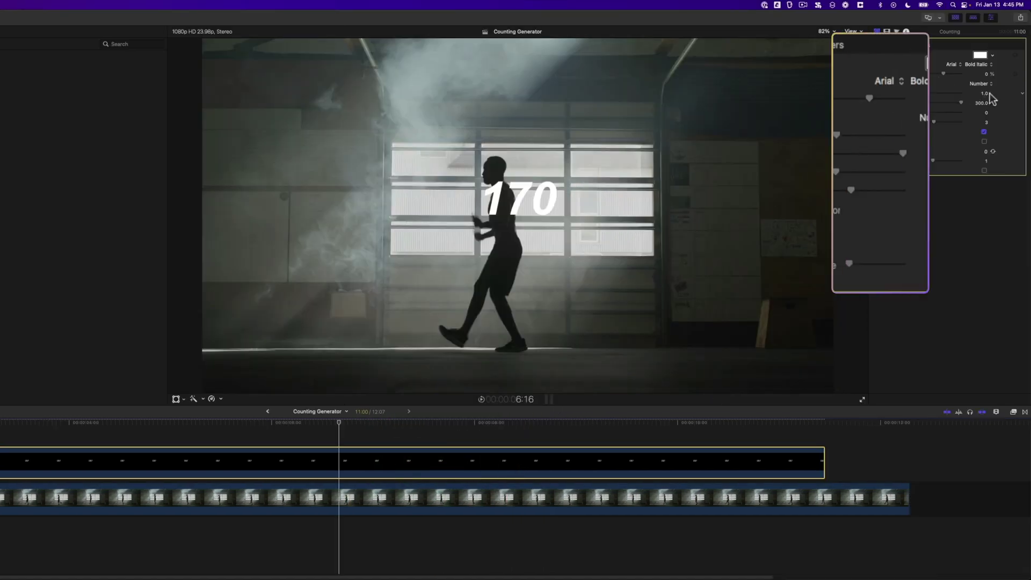
# Set the counter to run from 0 to 10 and change its font to Bebas Neue.
pyautogui.click(985, 93)
pyautogui.write('0')
pyautogui.press('Tab')
pyautogui.write('10')
pyautogui.press('Return')
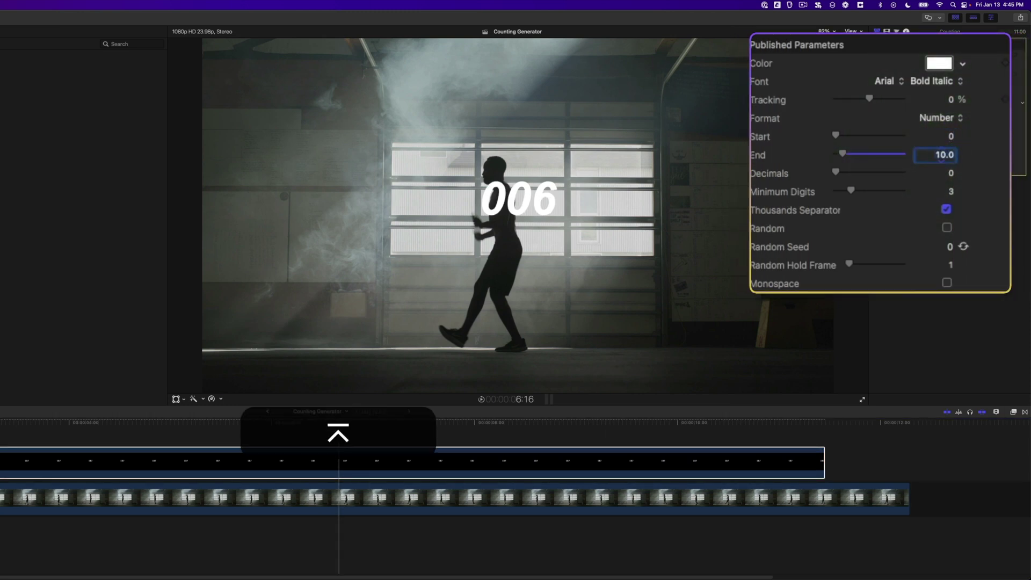
pyautogui.click(908, 65)
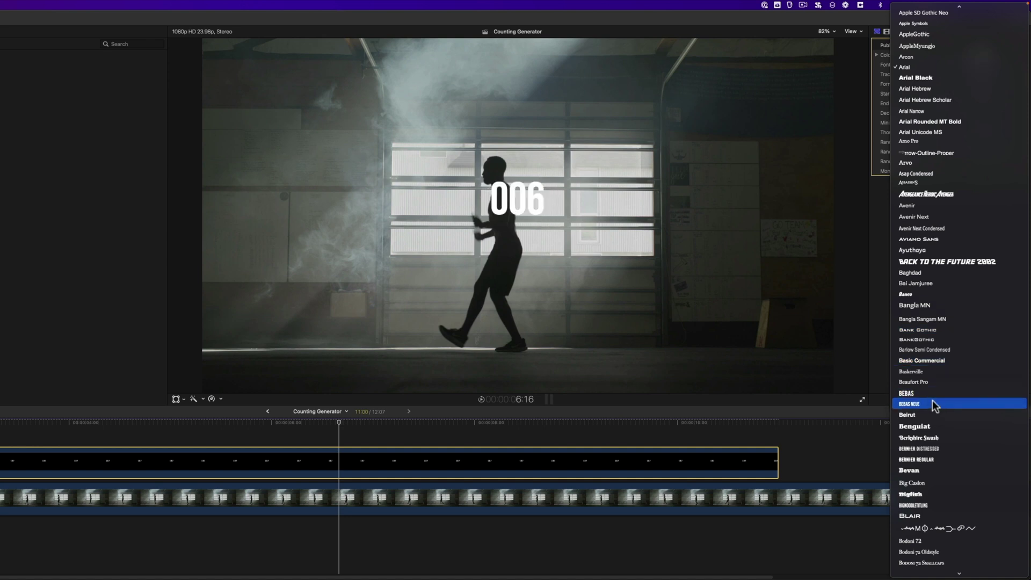
pyautogui.click(913, 404)
# Try the Spell Out format on the counter during playback and return the format to Number.
pyautogui.click(972, 83)
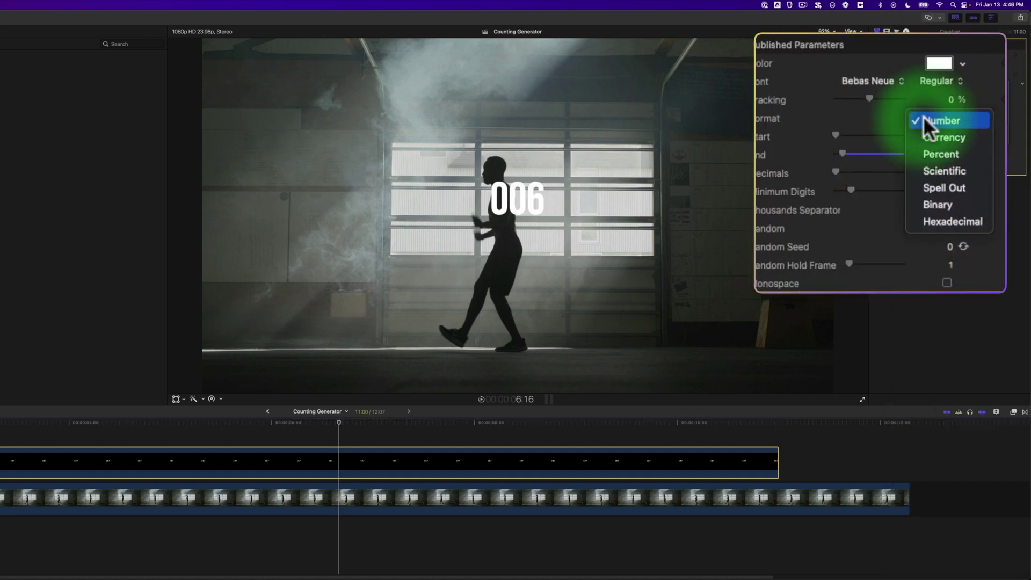
pyautogui.click(940, 188)
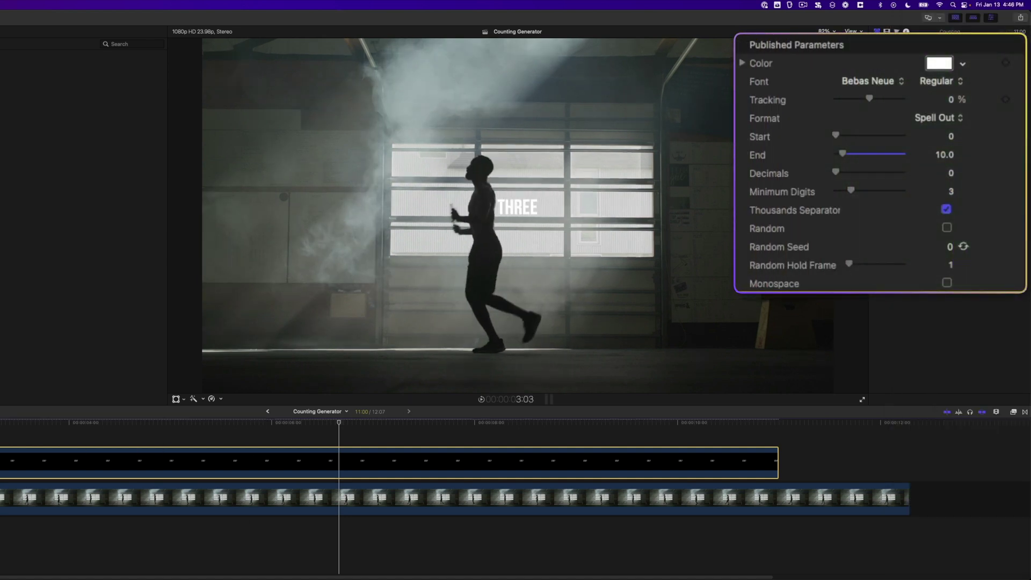
pyautogui.press('space')
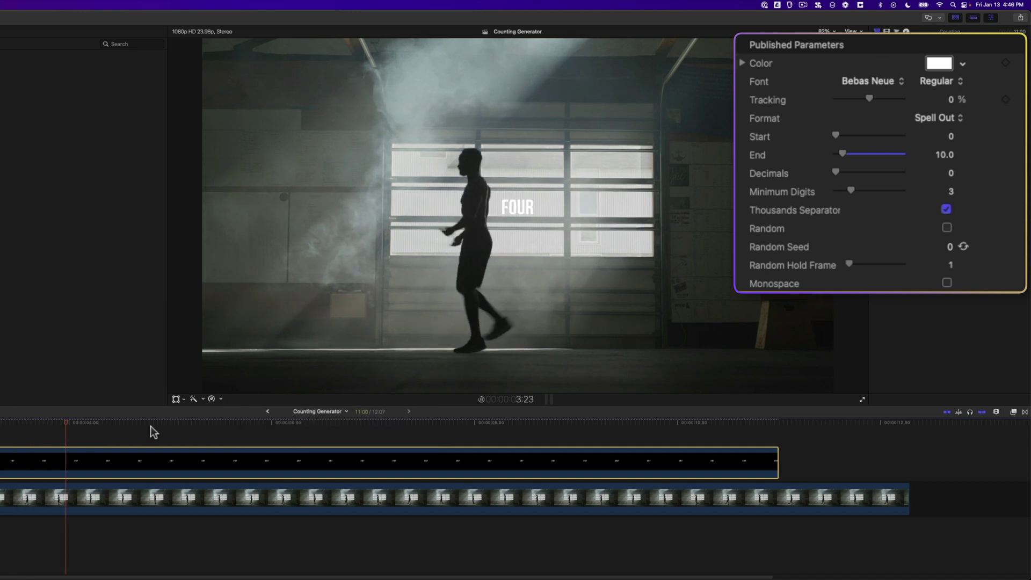
pyautogui.press('space')
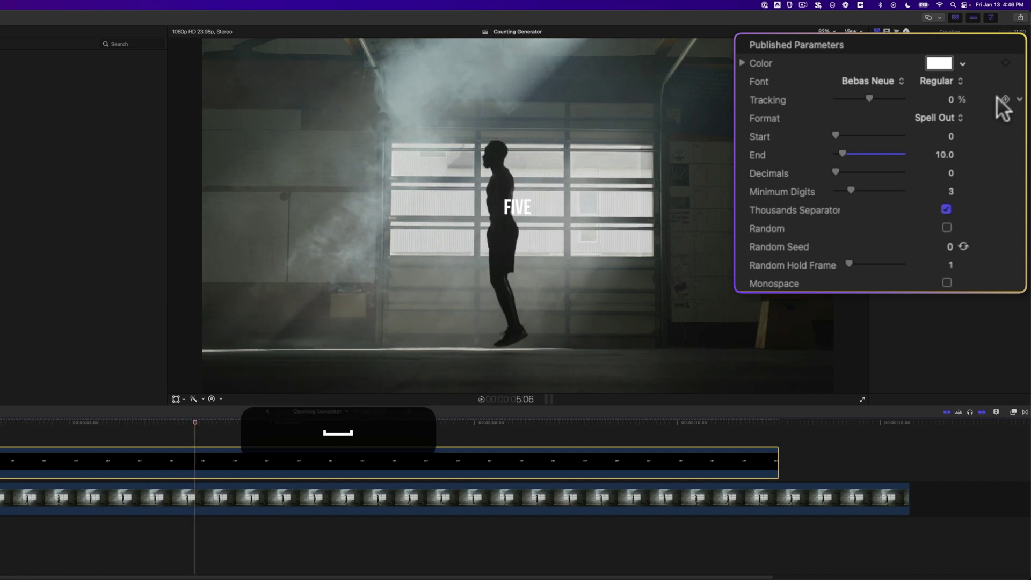
pyautogui.click(945, 114)
pyautogui.click(939, 53)
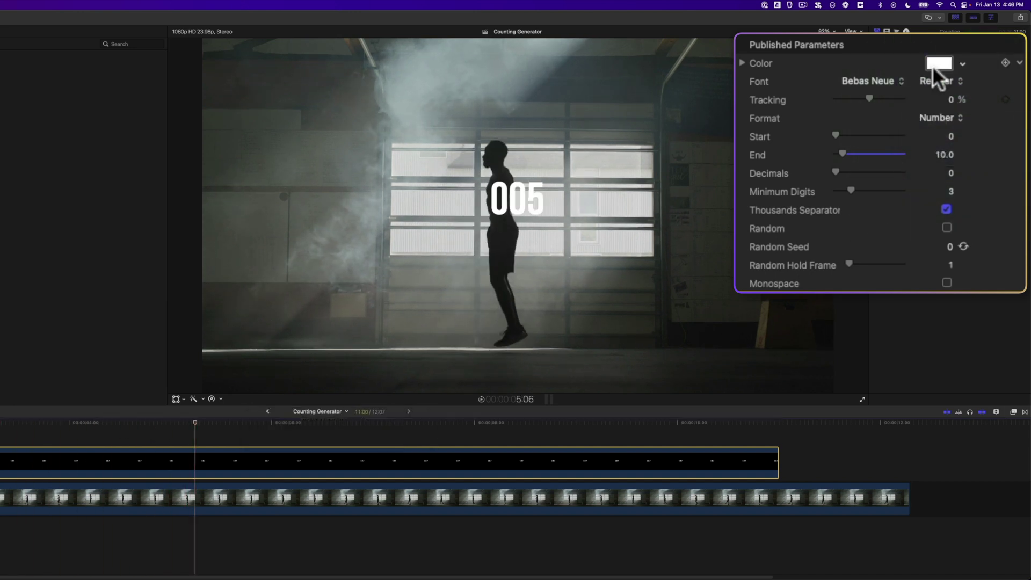
# Recolor the counter with the saved blue-purple swatch and set its minimum digits to 2.
pyautogui.click(934, 65)
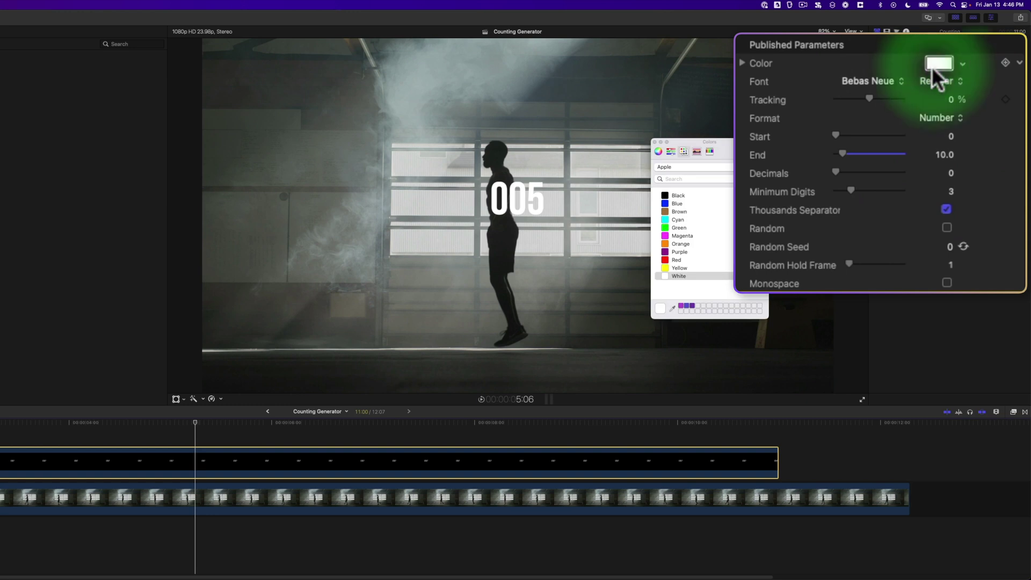
pyautogui.click(686, 306)
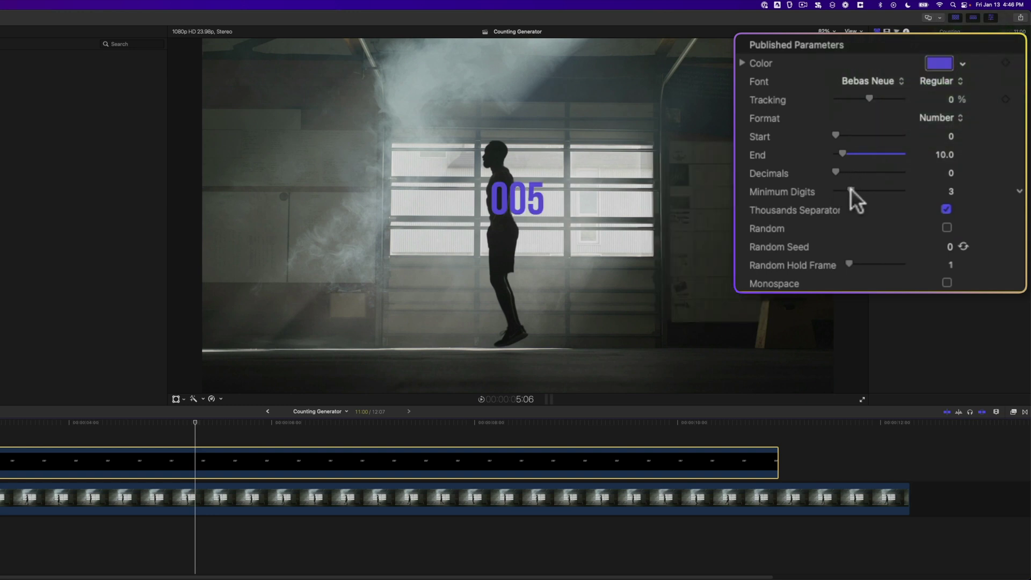
pyautogui.moveTo(847, 190); pyautogui.dragTo(843, 188)
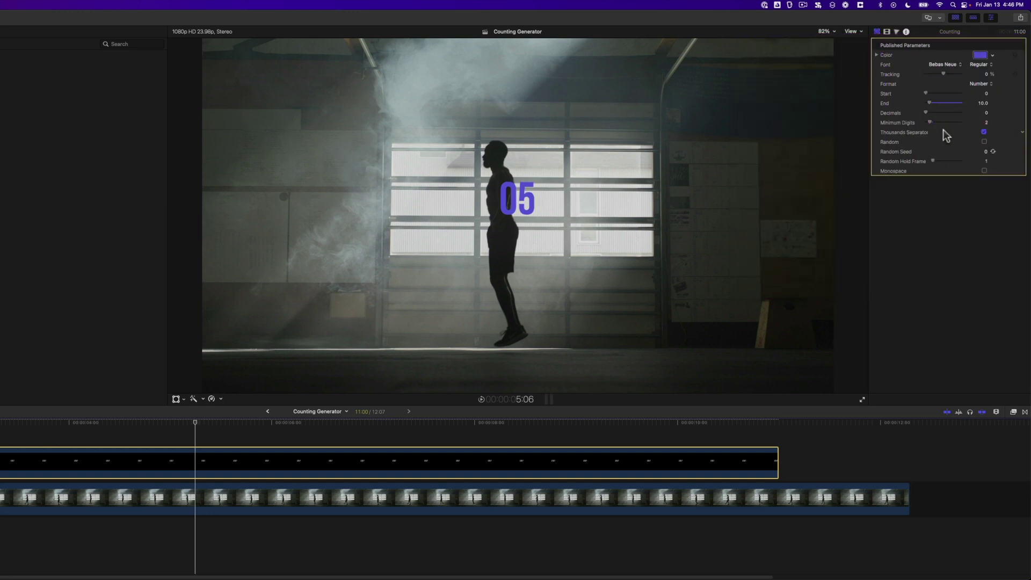
# Enlarge the counter with Transform and move it to the dark wall area to the right of the man.
pyautogui.press('super+minus')
pyautogui.rightClick(516, 205)
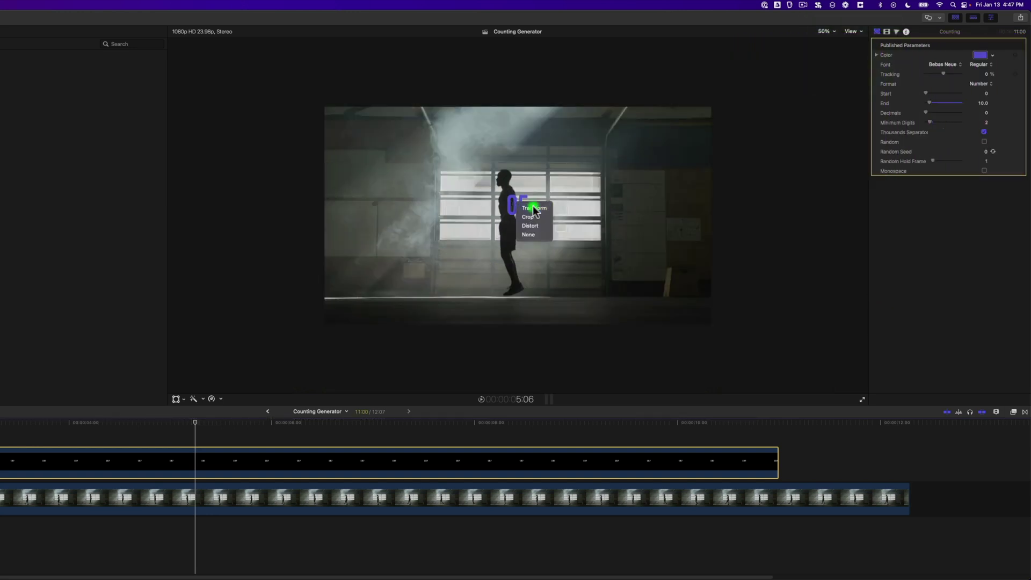
pyautogui.click(534, 209)
pyautogui.moveTo(713, 105); pyautogui.dragTo(923, 5)
pyautogui.moveTo(522, 210); pyautogui.dragTo(651, 231)
pyautogui.click(860, 49)
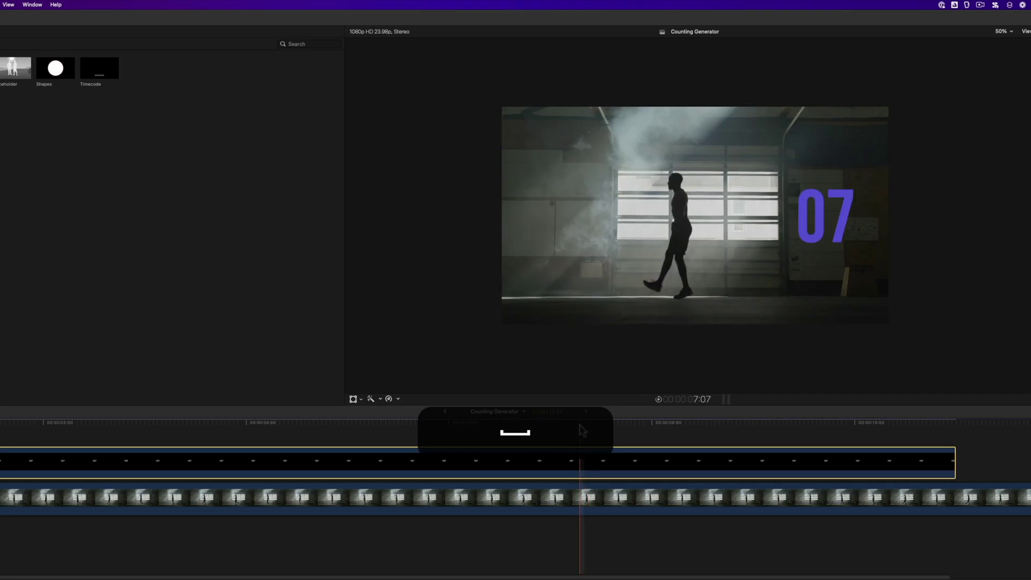
# Turn the counter into a countdown by setting its start to 10 and its end to 0.
pyautogui.moveTo(578, 424); pyautogui.dragTo(479, 432)
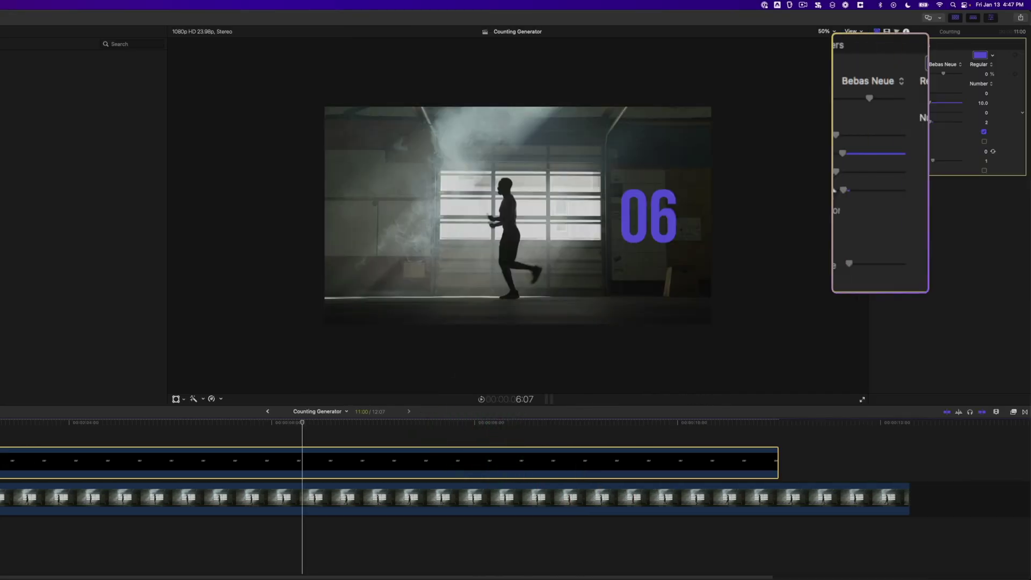
pyautogui.click(949, 133)
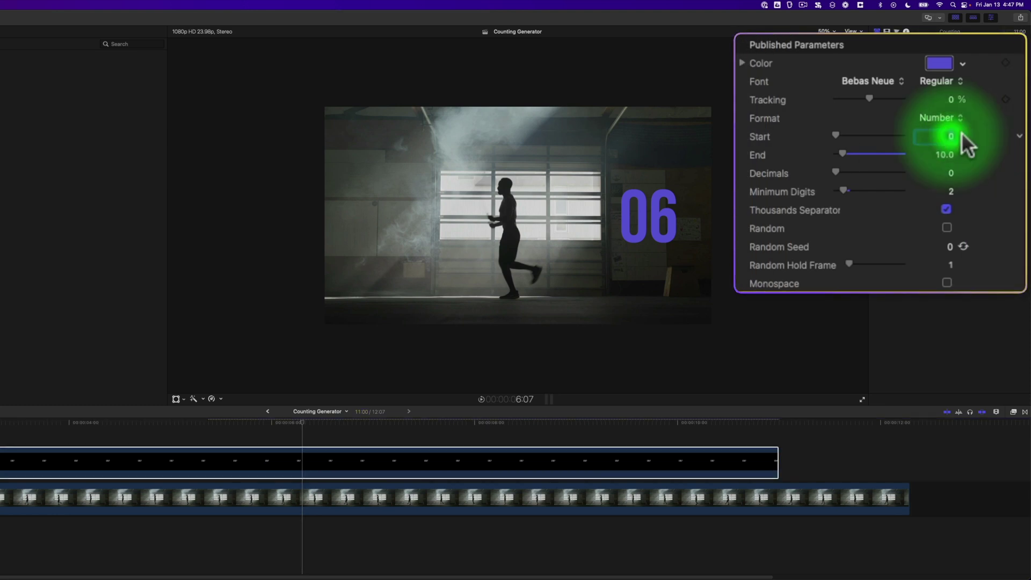
pyautogui.write('10')
pyautogui.press('Tab')
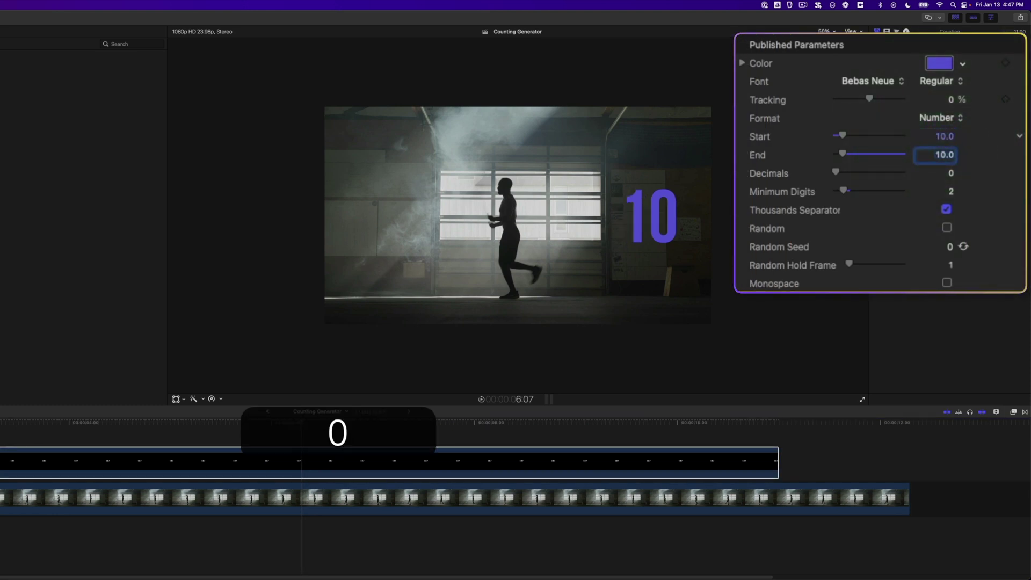
pyautogui.write('0')
pyautogui.press('Return')
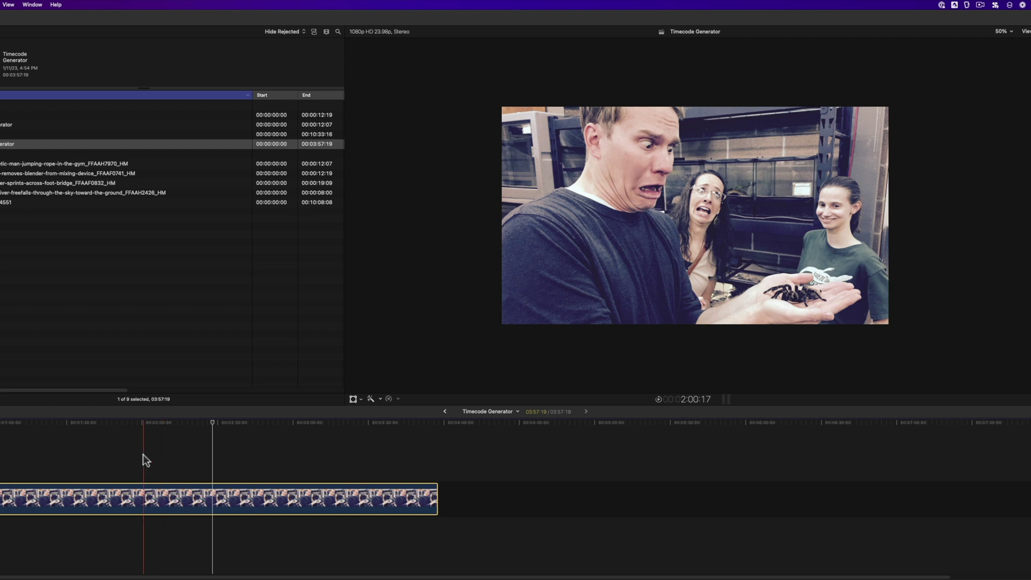
# Connect the Timecode generator from Elements above the spider photo clip at the start of the project.
pyautogui.click(155, 421)
pyautogui.hotkey('shift', 'z')
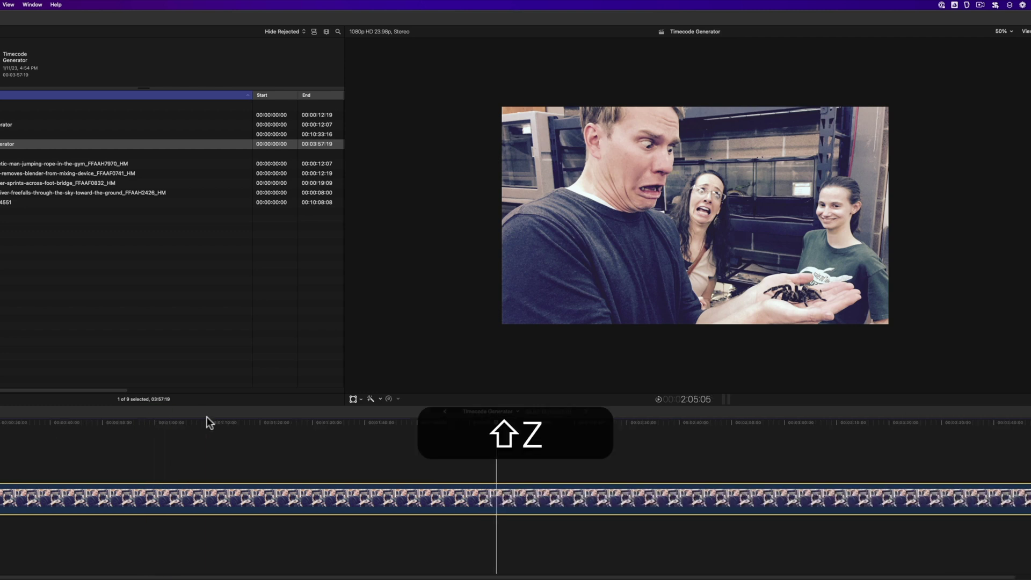
pyautogui.press('Home')
pyautogui.press('space')
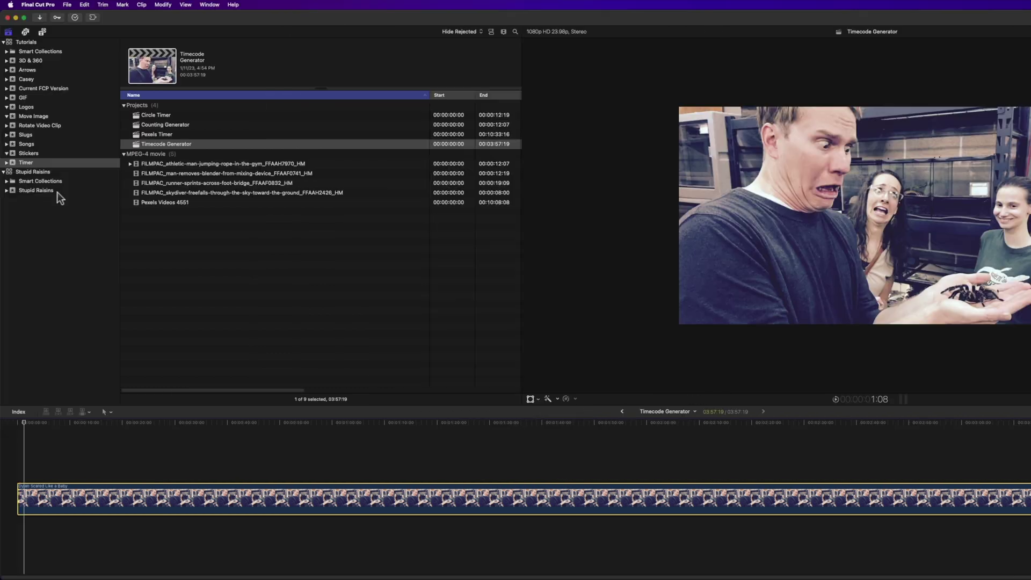
pyautogui.click(42, 32)
pyautogui.click(30, 326)
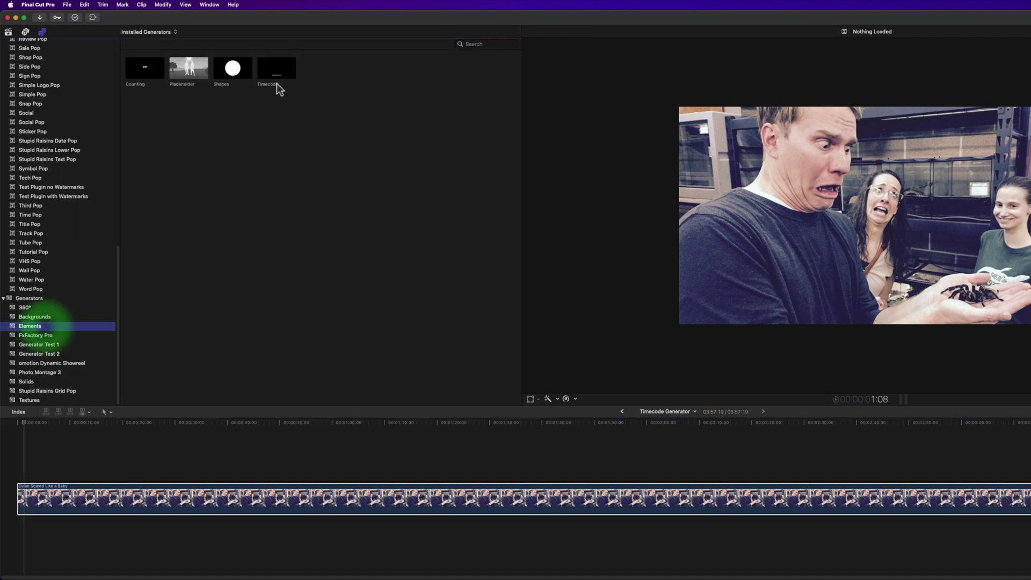
pyautogui.moveTo(278, 66); pyautogui.dragTo(32, 462)
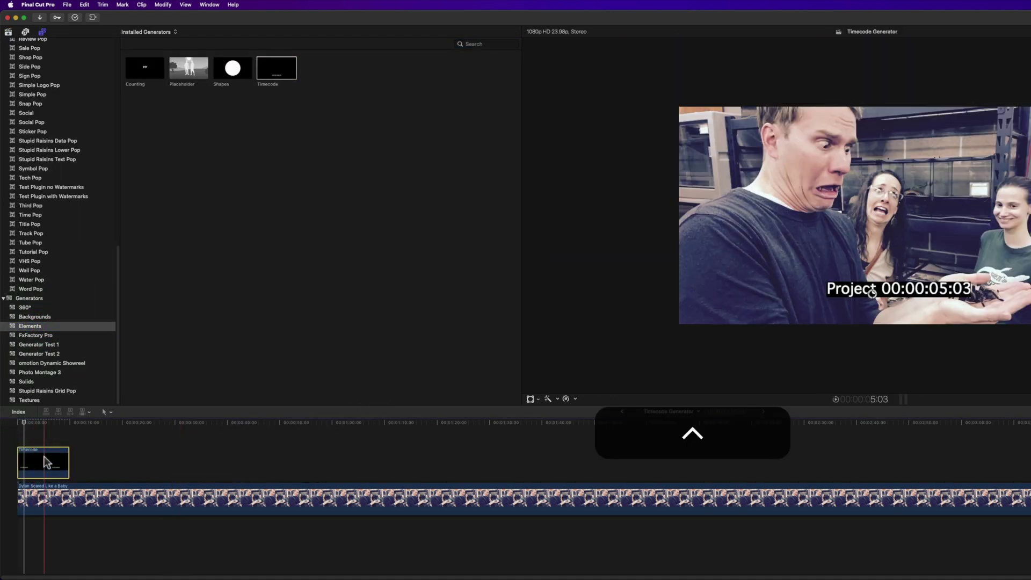
# Set the Timecode clip's duration to 3:00:01 and move it so that it starts at about 56:20.
pyautogui.hotkey('ctrl', 'd')
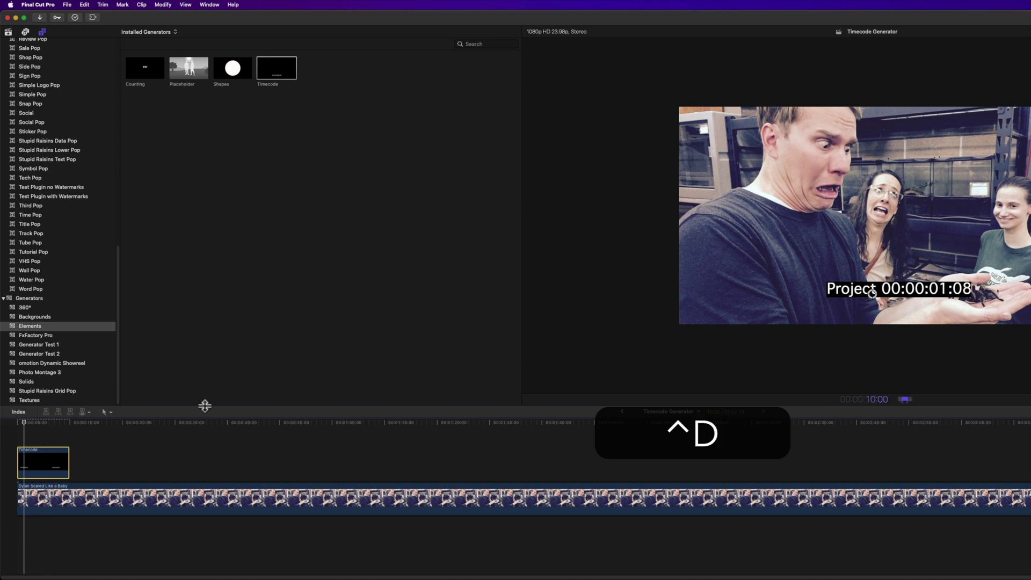
pyautogui.write('3:')
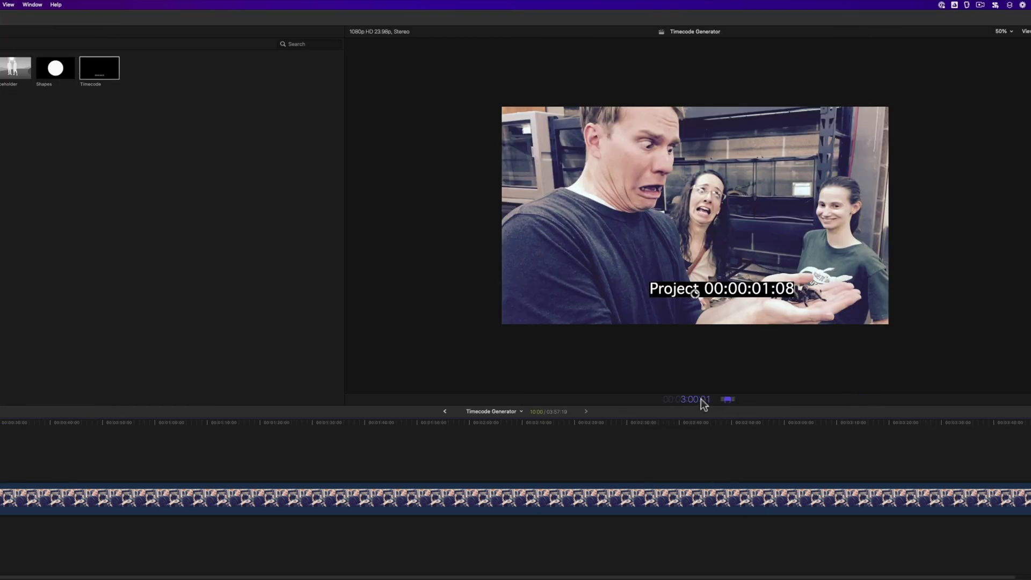
pyautogui.press('Return')
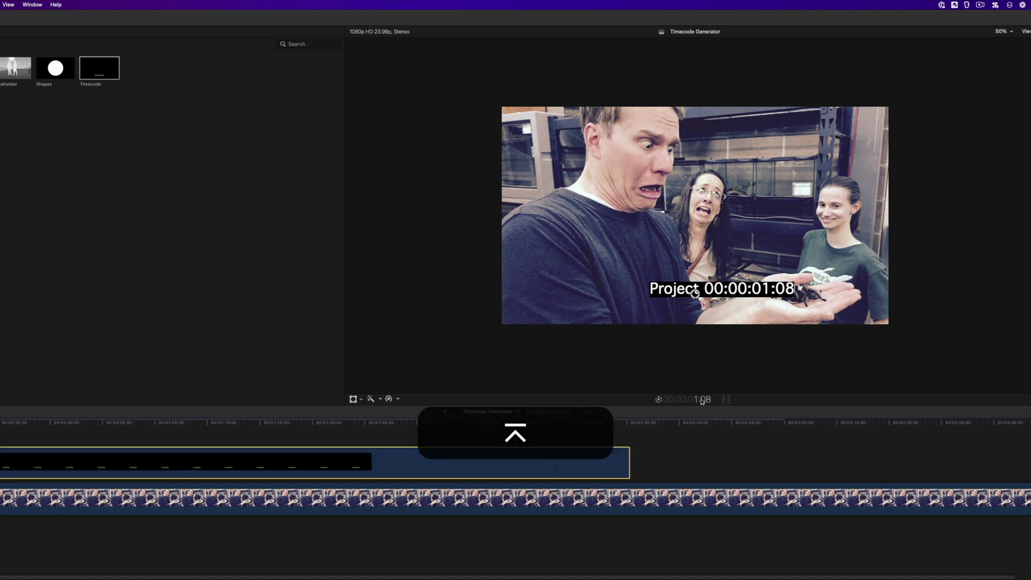
pyautogui.moveTo(141, 459); pyautogui.dragTo(268, 455)
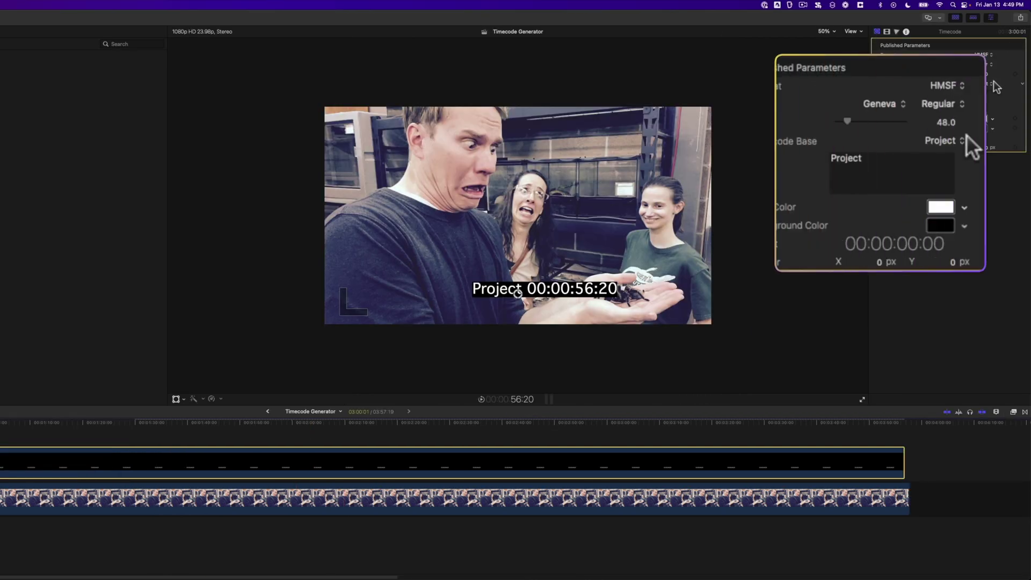
# Set the Timecode clip's timecode base to Source and clear its label text.
pyautogui.click(958, 136)
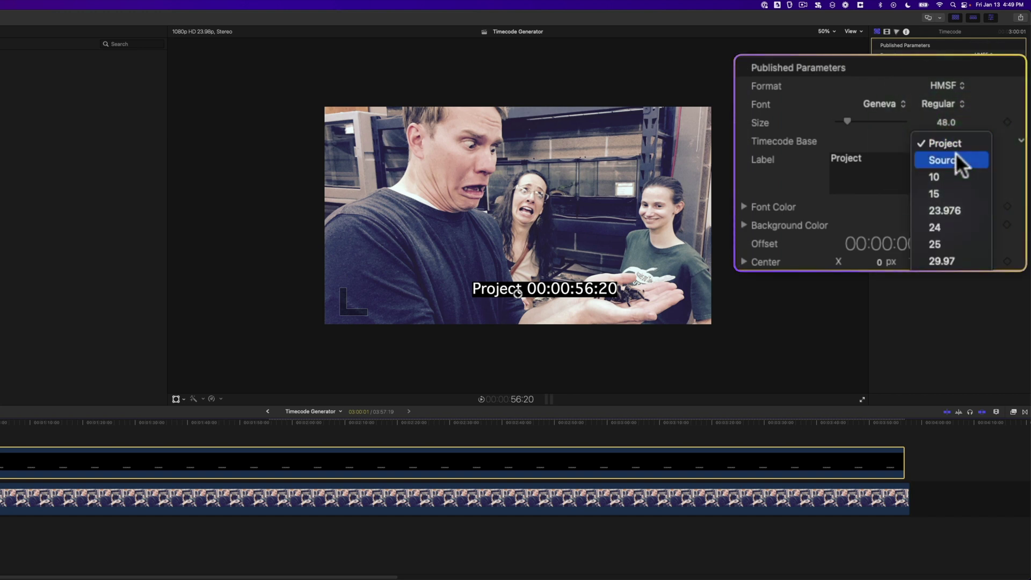
pyautogui.click(955, 152)
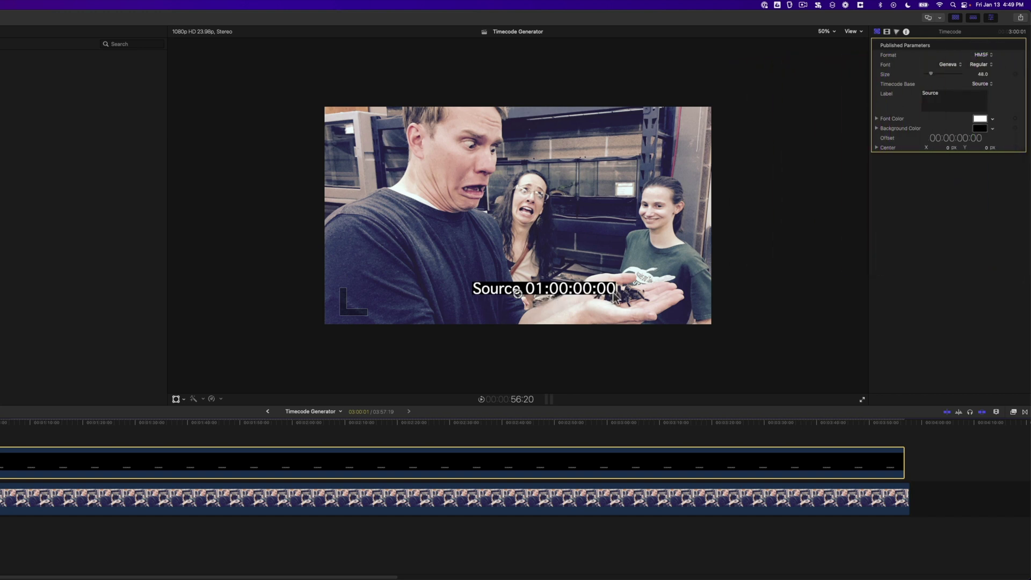
pyautogui.doubleClick(928, 94)
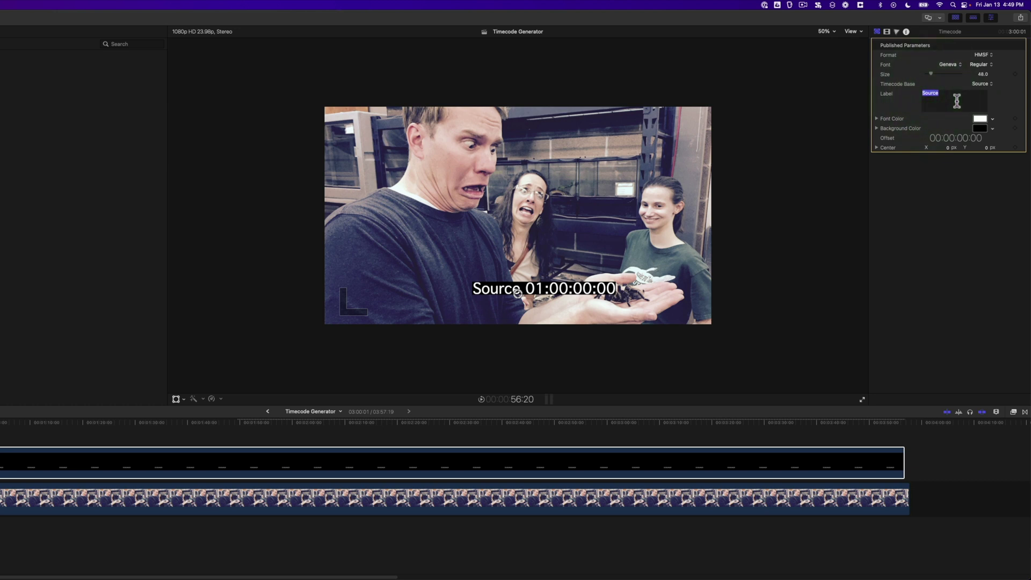
pyautogui.press('BackSpace')
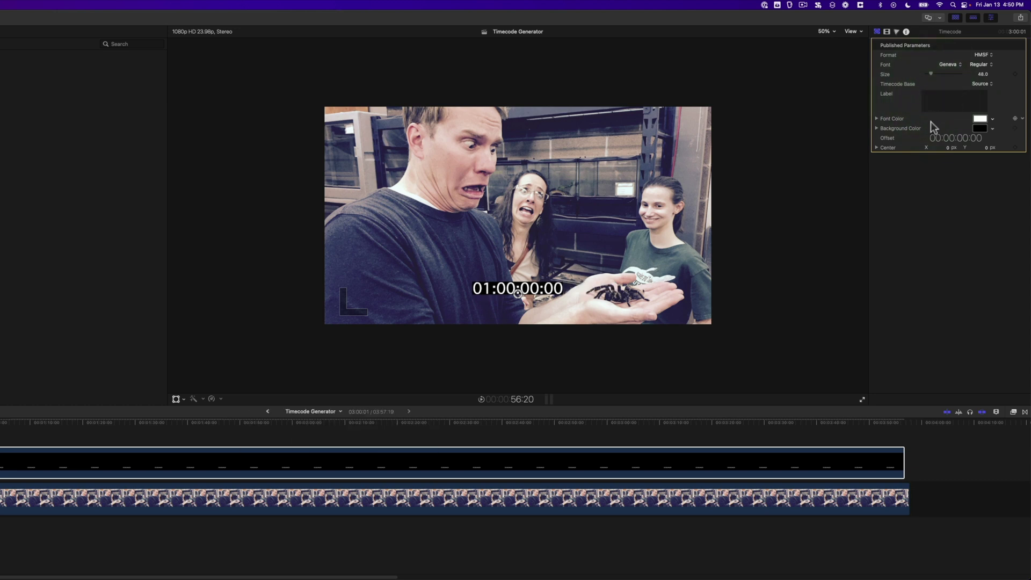
# Make the timecode's background color fully transparent and change its font color to the saved purple swatch.
pyautogui.click(877, 129)
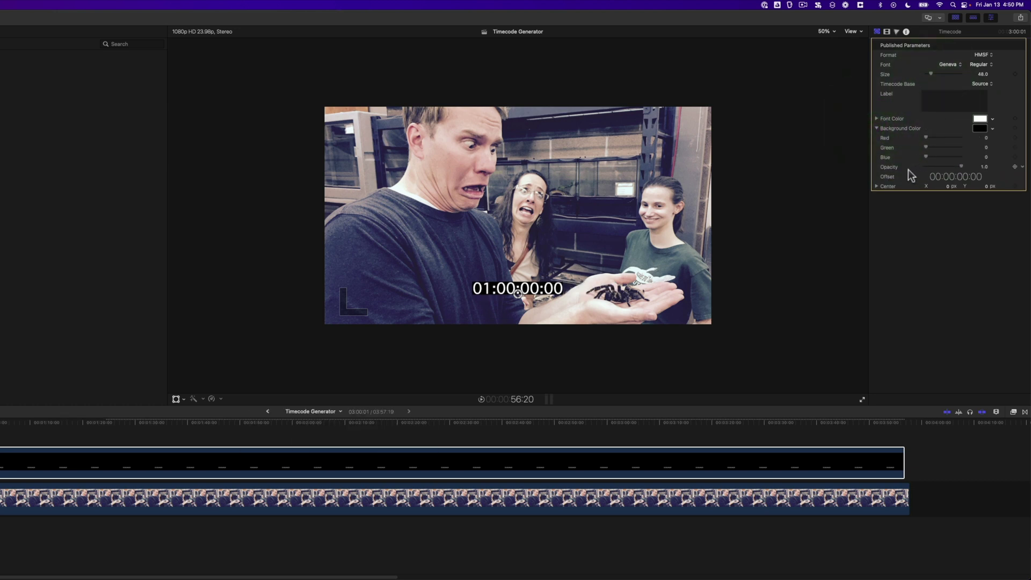
pyautogui.moveTo(961, 167); pyautogui.dragTo(930, 166)
pyautogui.click(887, 129)
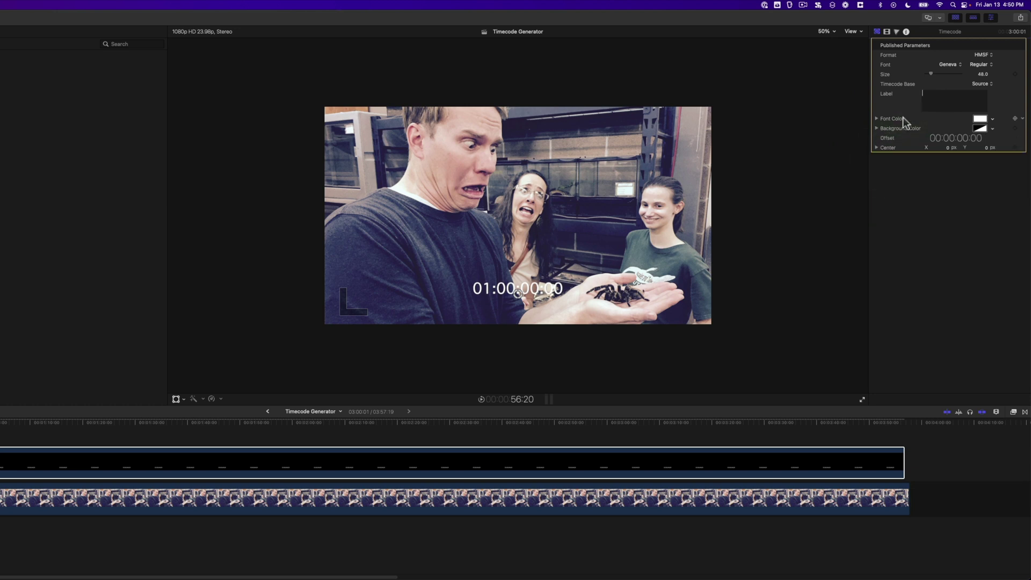
pyautogui.click(980, 119)
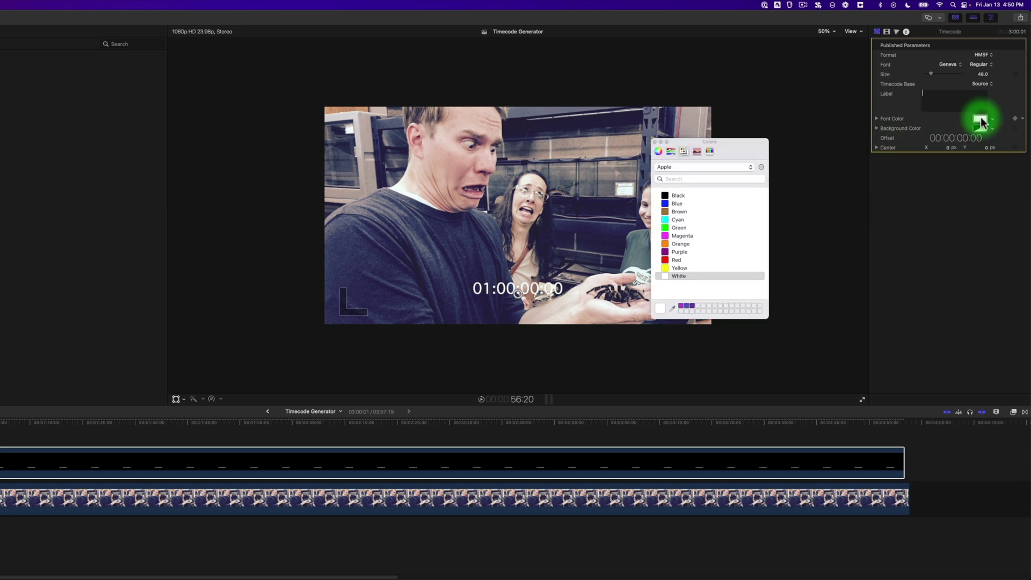
pyautogui.click(682, 307)
pyautogui.click(656, 142)
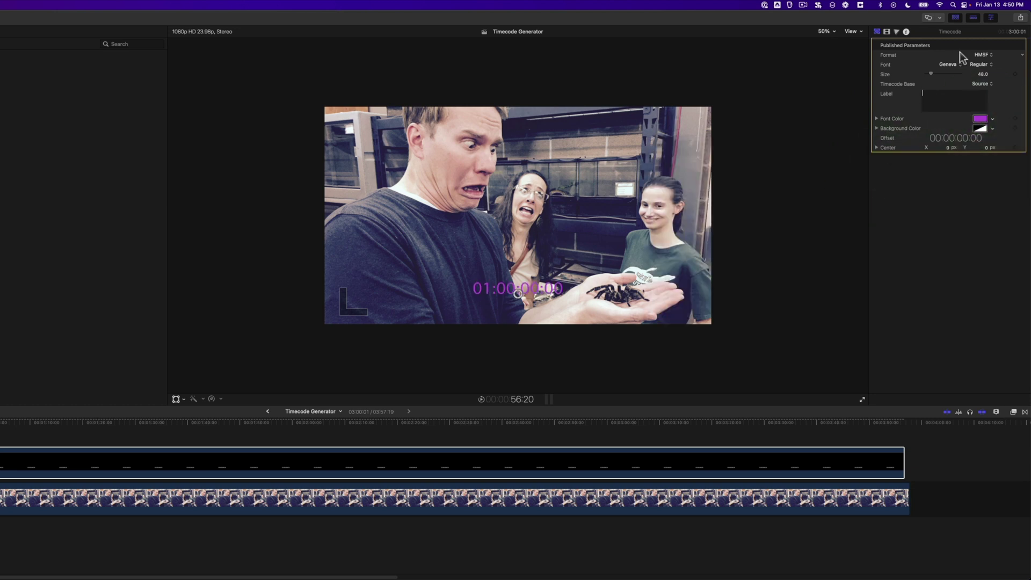
# Change the timecode font to Germania One, enlarge it to size 288, and move it left so that it spans the frame.
pyautogui.click(949, 65)
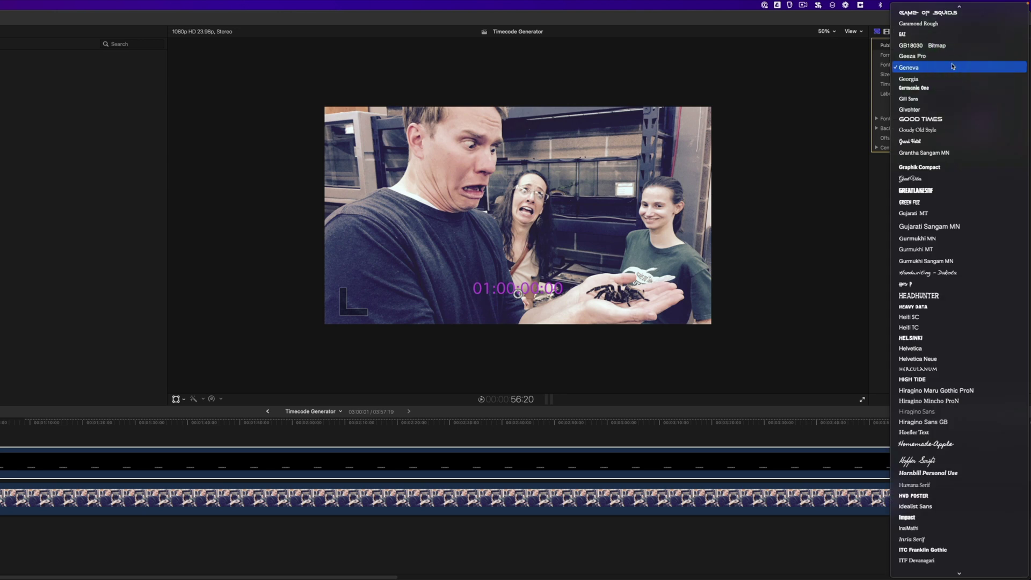
pyautogui.click(937, 88)
pyautogui.moveTo(937, 74); pyautogui.dragTo(961, 73)
pyautogui.moveTo(517, 293); pyautogui.dragTo(363, 273)
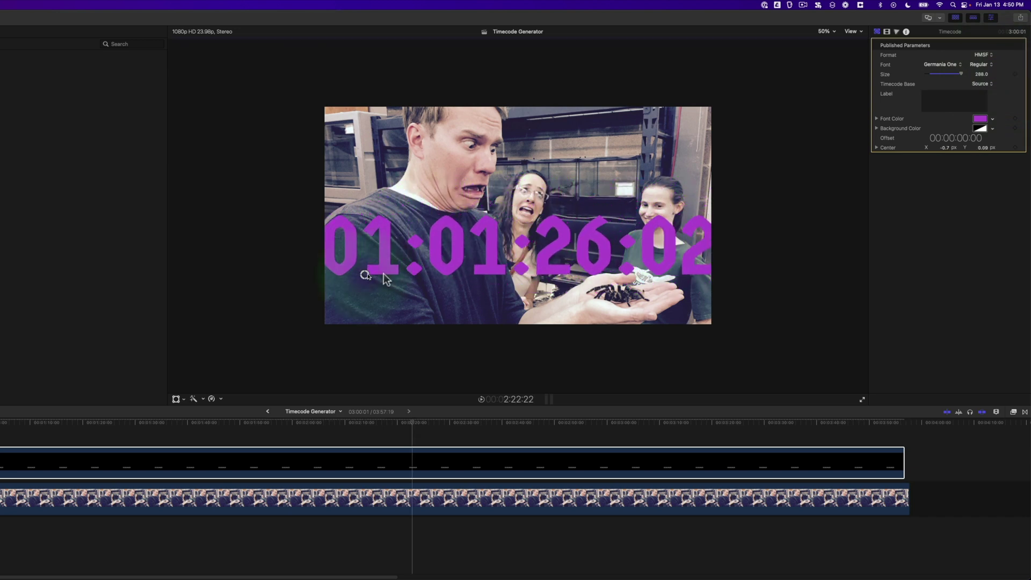
# Show the horizon overlay and use it to move the timecode up to the frame's vertical middle, at about X -0.72, Y 0.27.
pyautogui.click(412, 423)
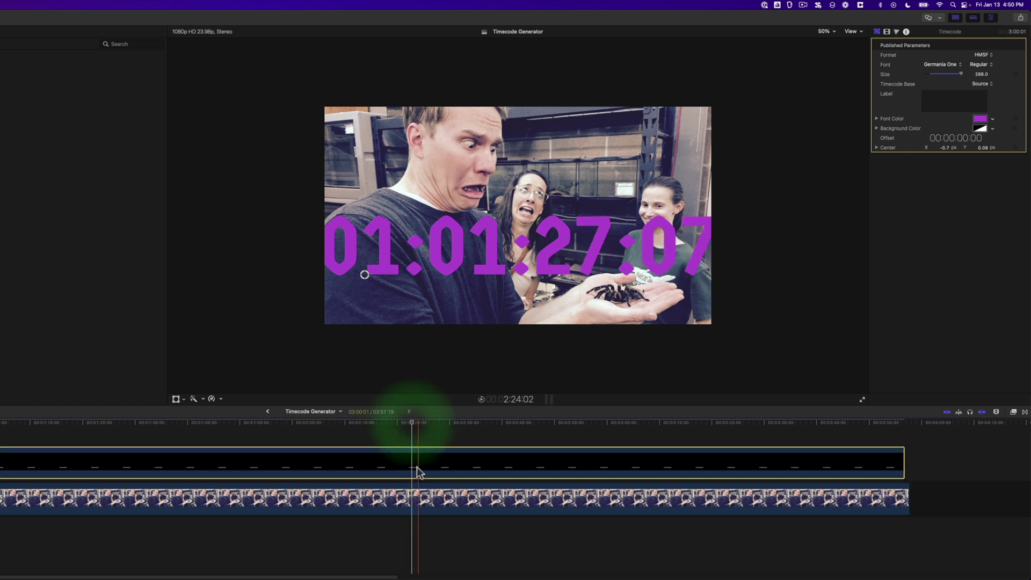
pyautogui.click(852, 32)
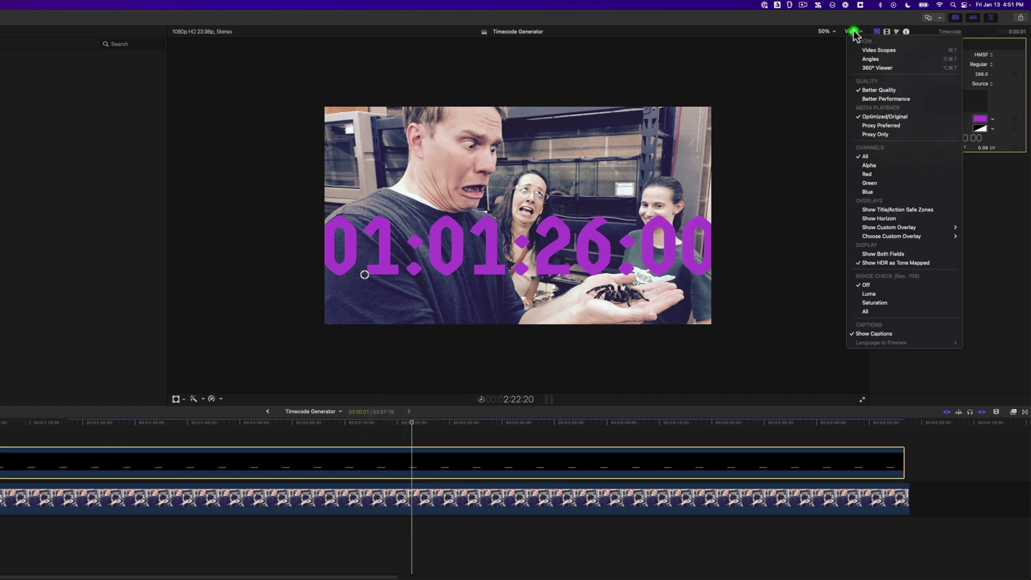
pyautogui.click(878, 219)
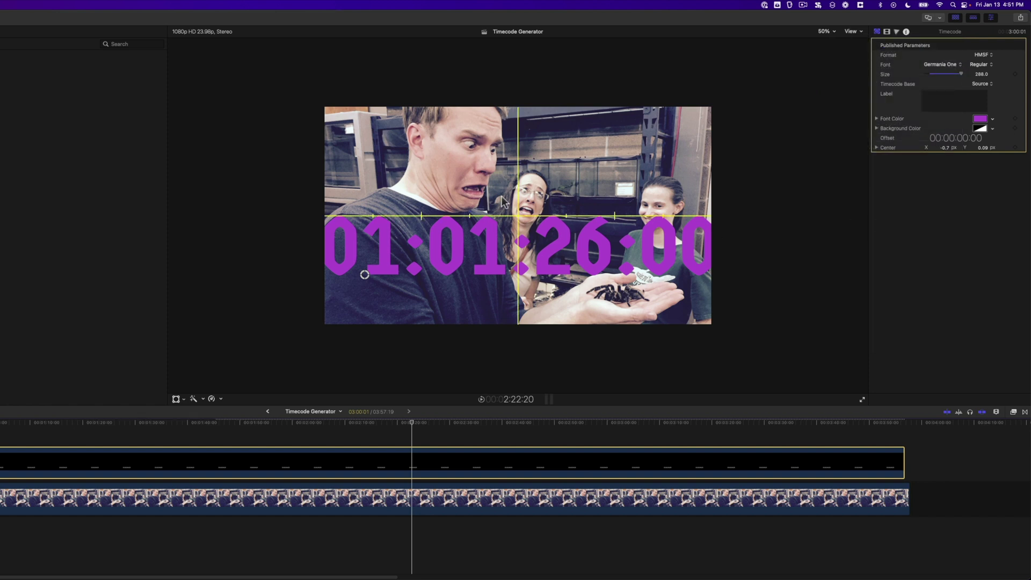
pyautogui.moveTo(365, 279); pyautogui.dragTo(362, 237)
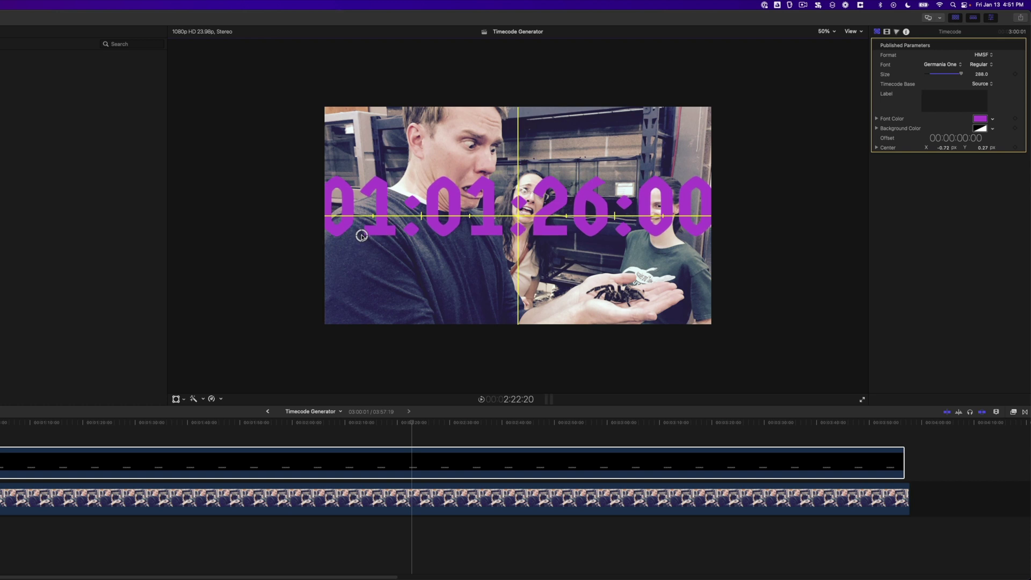
# Turn the Timecode clip into a compound clip with the default name and hide the horizon overlay.
pyautogui.click(414, 453)
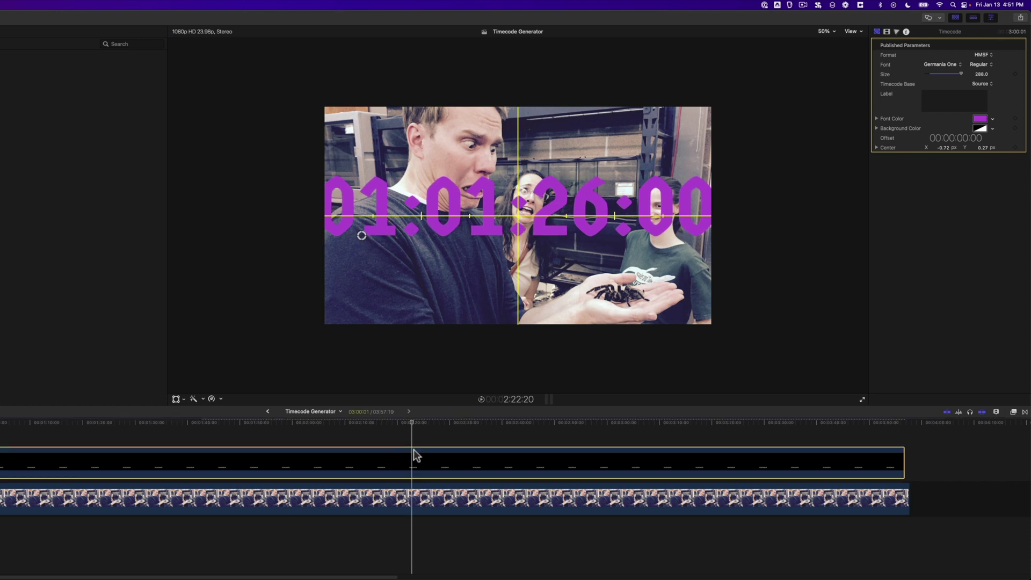
pyautogui.press('alt')
pyautogui.hotkey('alt', 'g')
pyautogui.hotkey('alt', 'Return')
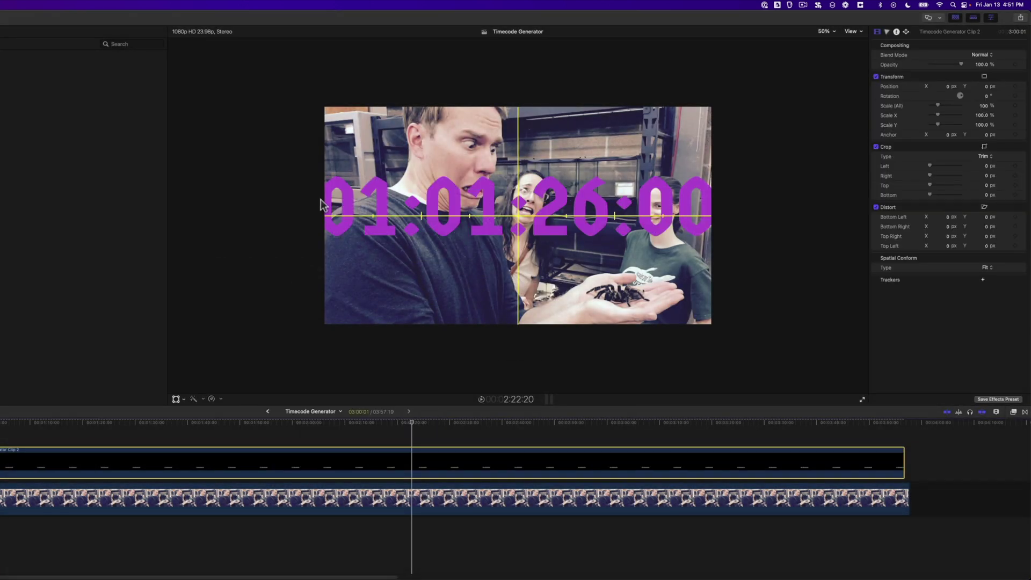
pyautogui.click(853, 33)
pyautogui.click(882, 220)
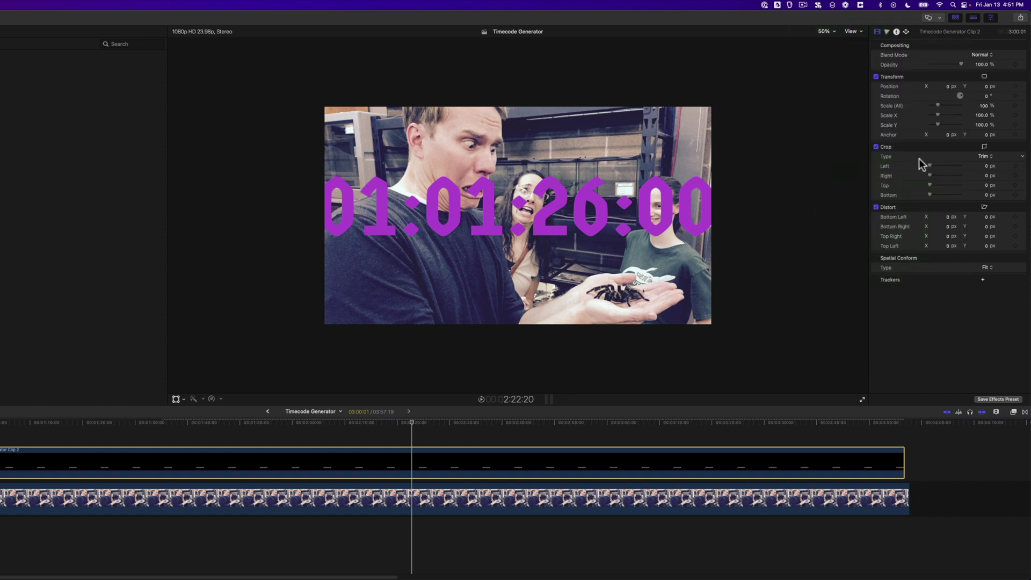
# Trim the compound clip's left edge by about 477 px and right edge by about 493 px, leaving only the minutes and seconds.
pyautogui.moveTo(928, 165); pyautogui.dragTo(933, 166)
pyautogui.moveTo(931, 175); pyautogui.dragTo(939, 173)
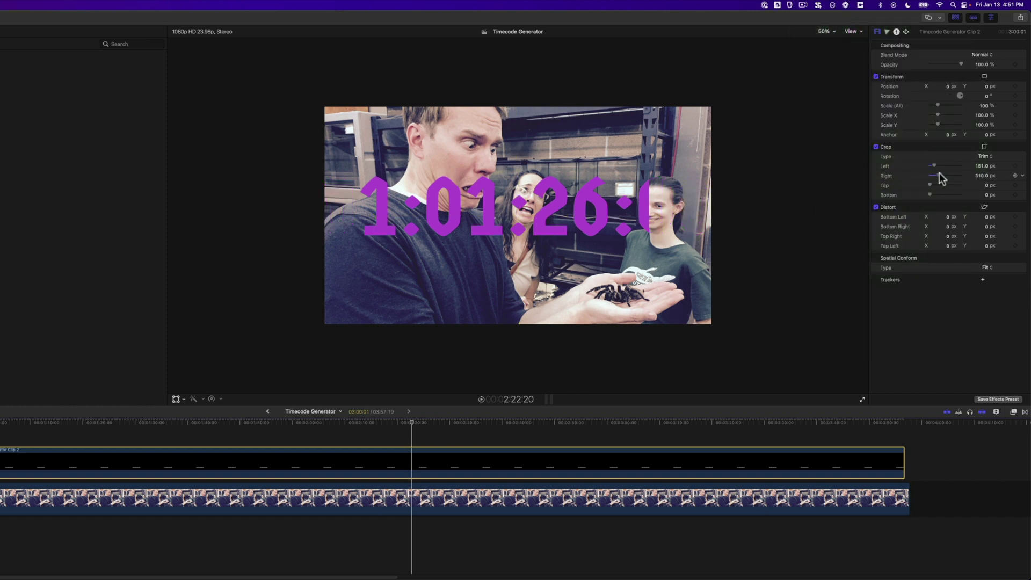
pyautogui.click(984, 146)
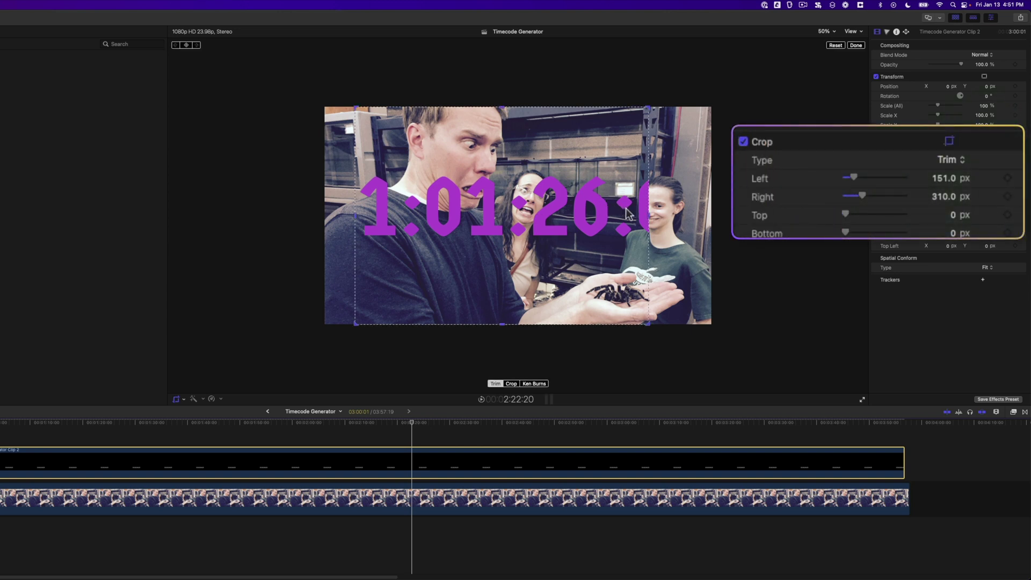
pyautogui.moveTo(648, 218); pyautogui.dragTo(613, 220)
pyautogui.moveTo(355, 220); pyautogui.dragTo(422, 223)
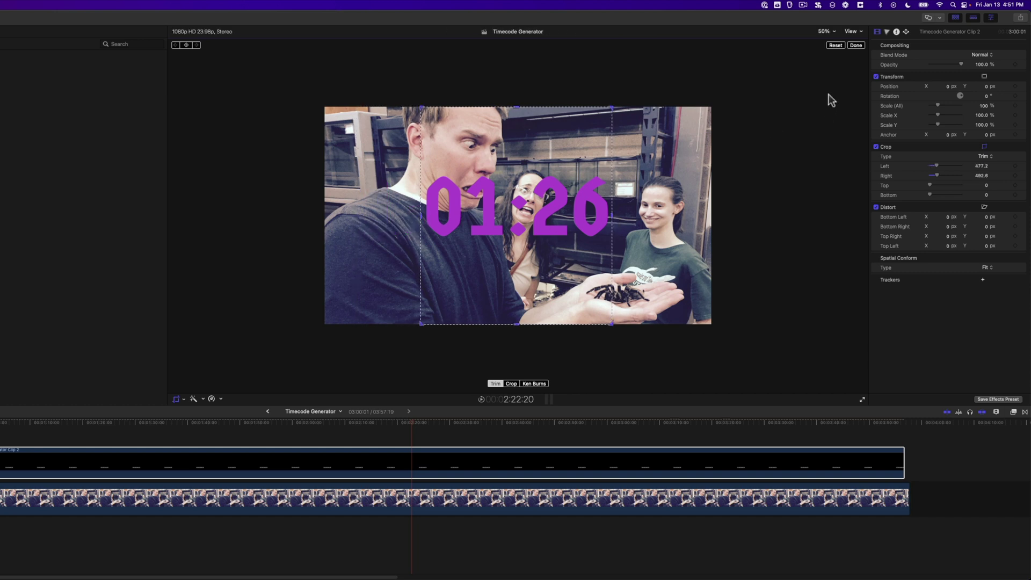
pyautogui.click(854, 47)
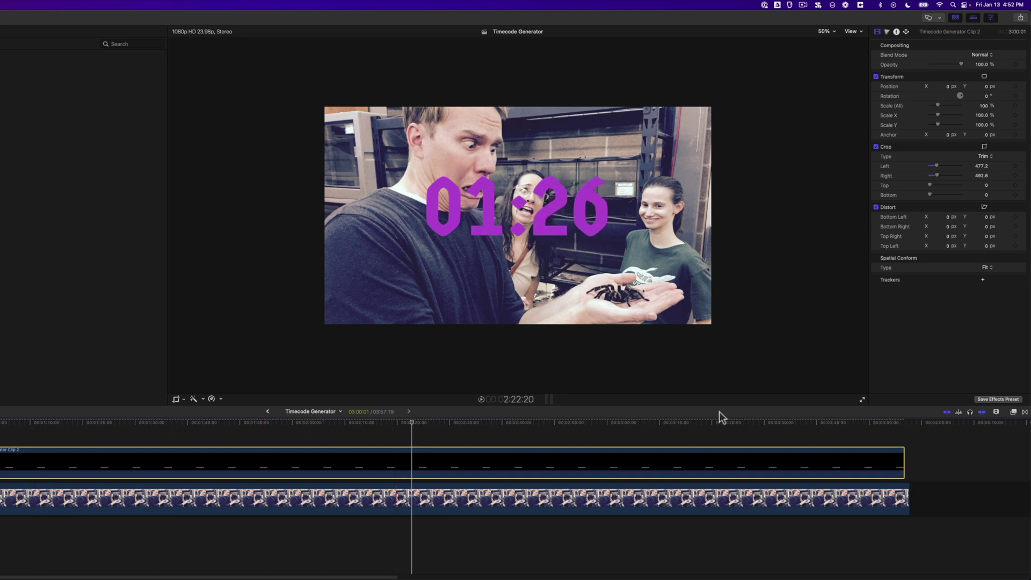
# Move the compound clip earlier so that it starts at about 21:02, and place the playhead at 1:46:05 within it.
pyautogui.moveTo(483, 455); pyautogui.dragTo(297, 448)
pyautogui.moveTo(581, 449); pyautogui.dragTo(575, 449)
pyautogui.click(505, 429)
# Use Transform to shrink the timer to roughly 60 percent and place it in the lower left of the photo.
pyautogui.rightClick(769, 204)
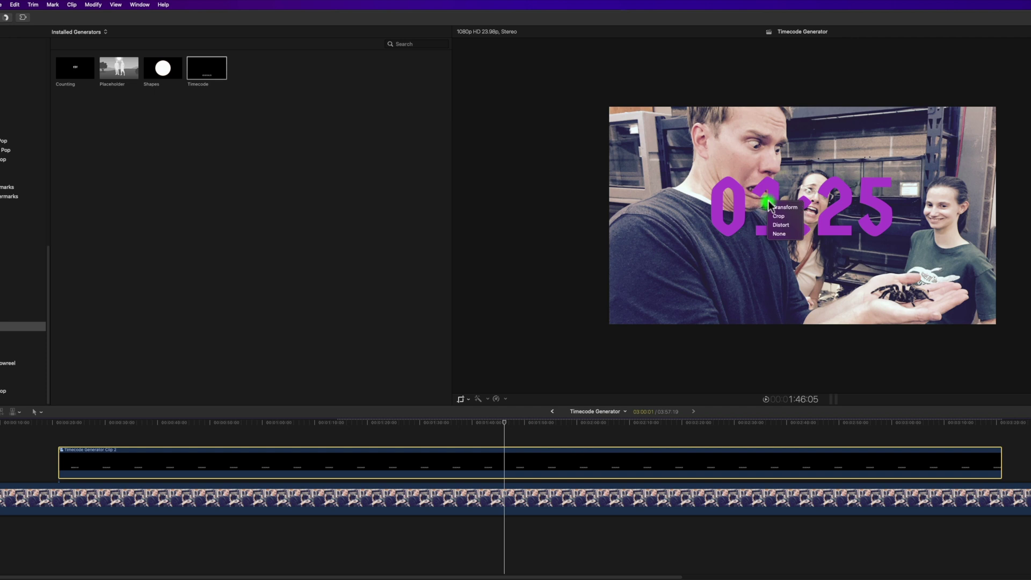
pyautogui.click(784, 208)
pyautogui.moveTo(805, 220); pyautogui.dragTo(732, 280)
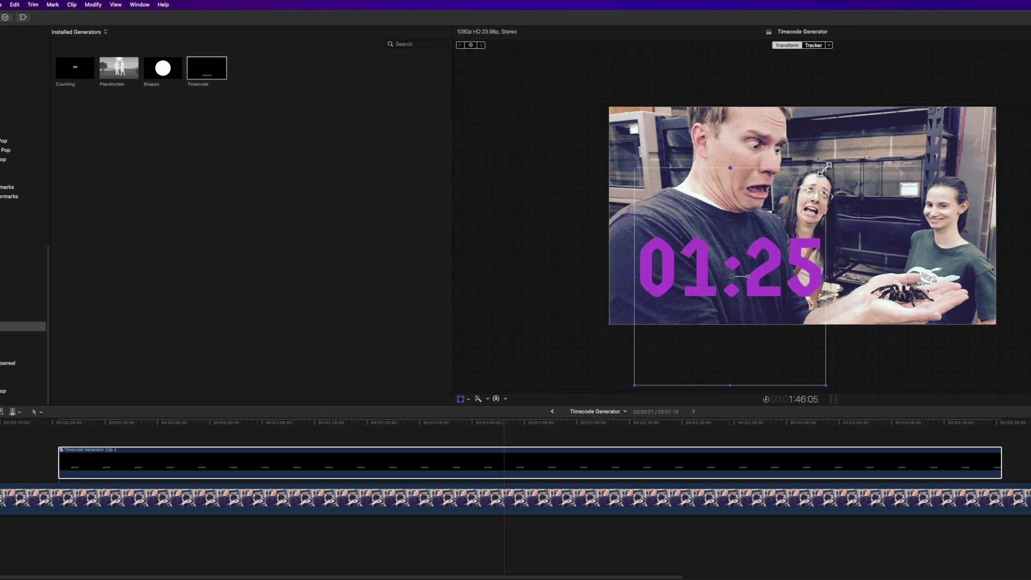
pyautogui.moveTo(824, 169); pyautogui.dragTo(788, 211)
pyautogui.moveTo(740, 288); pyautogui.dragTo(699, 302)
pyautogui.click(813, 43)
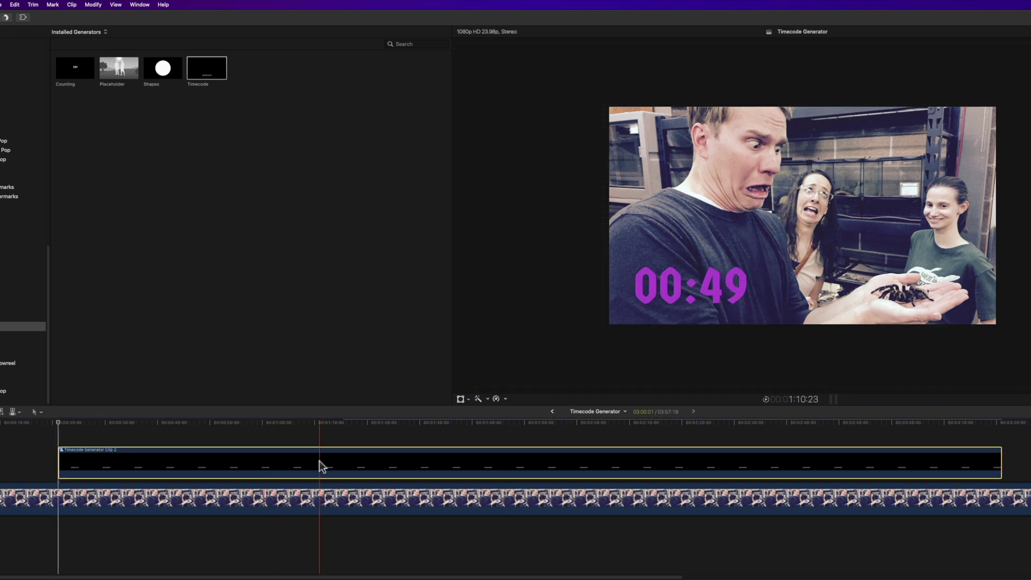
# Reverse the compound clip so that the timer counts down, and return the playhead to the clip's start.
pyautogui.click(505, 398)
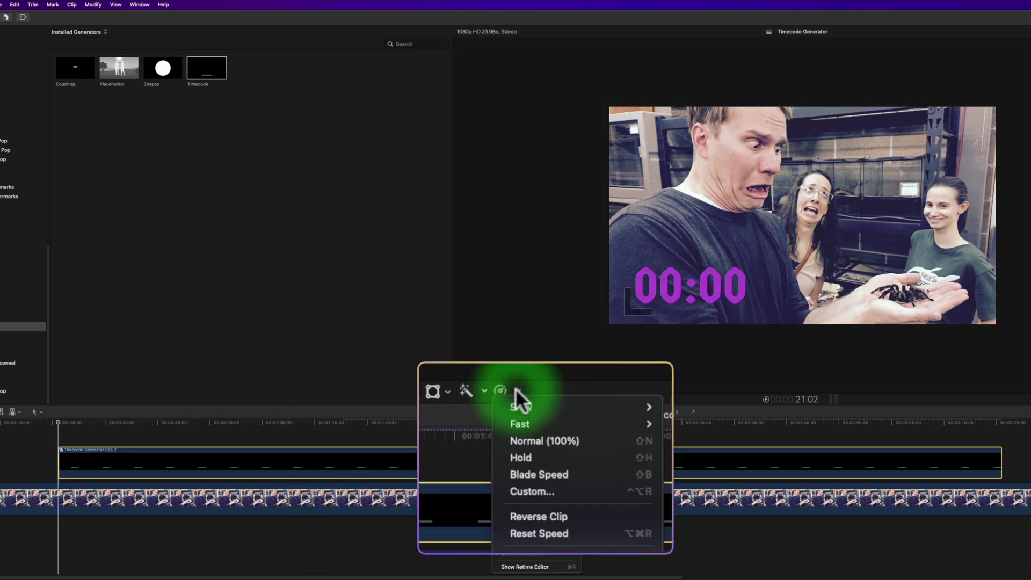
pyautogui.click(566, 516)
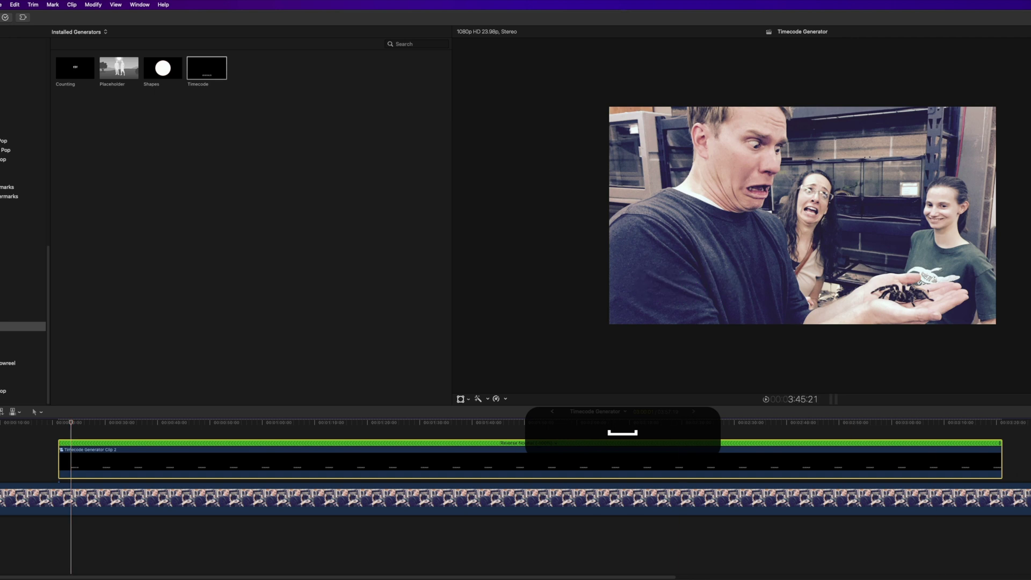
pyautogui.click(56, 423)
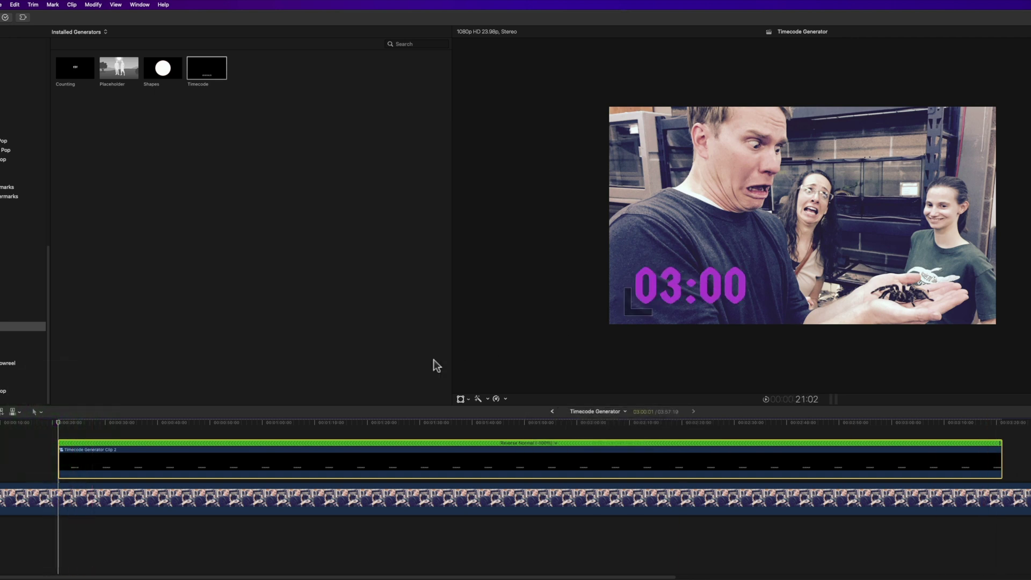
# Add a hold segment at the start of the reversed countdown clip and play back its opening seconds.
pyautogui.click(82, 462)
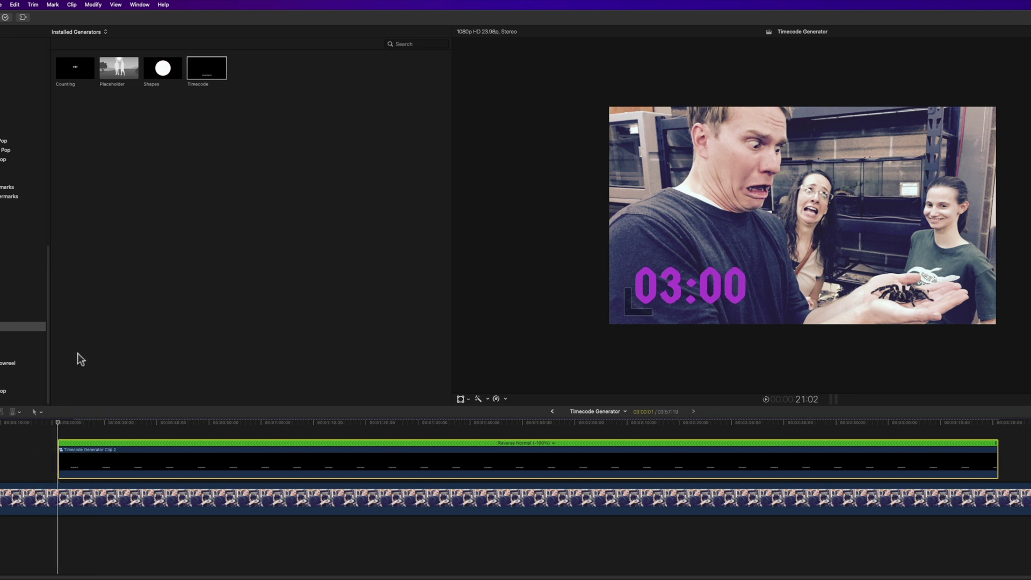
pyautogui.press('shift')
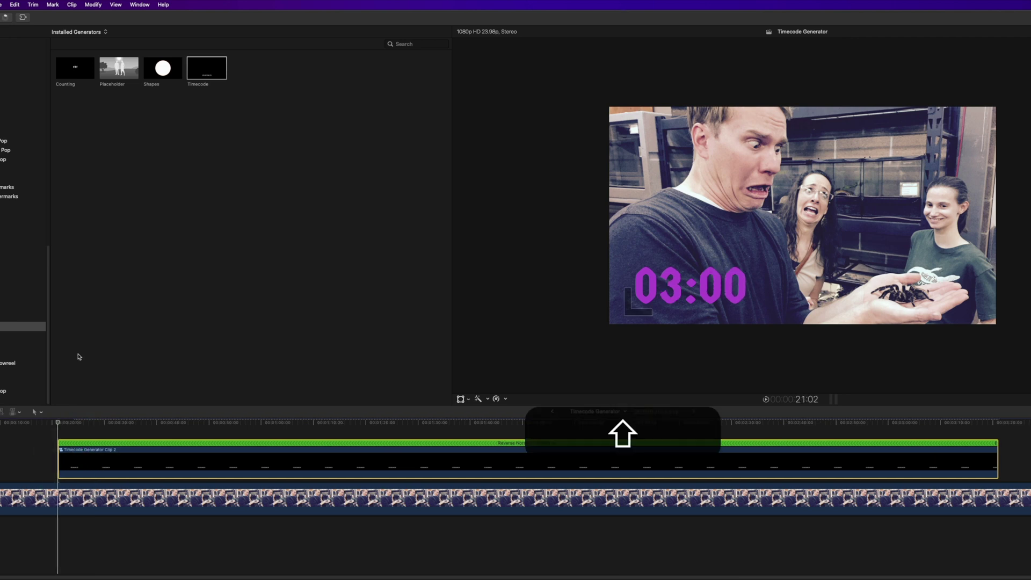
pyautogui.hotkey('shift', 'h')
pyautogui.press('space')
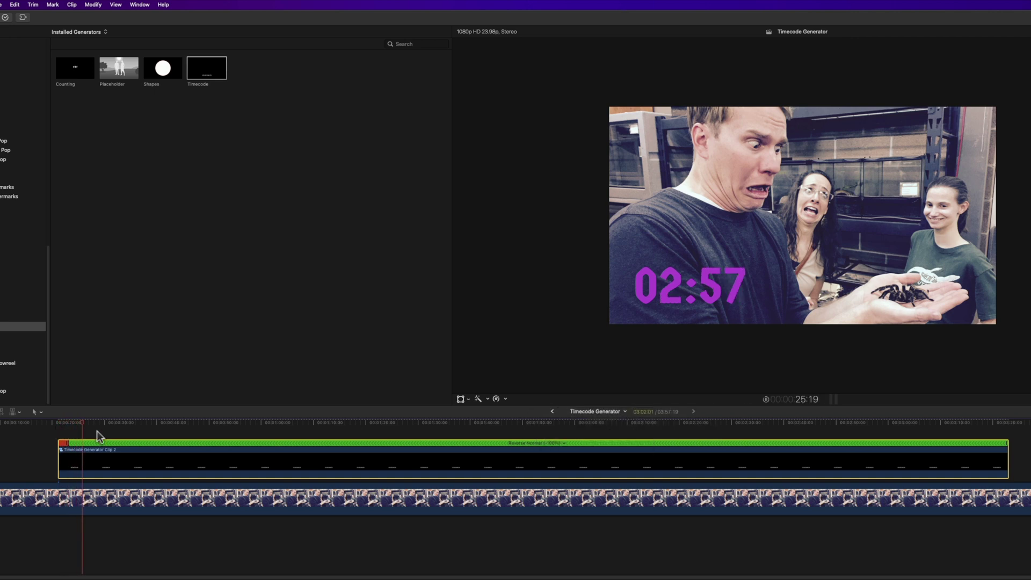
pyautogui.press('space')
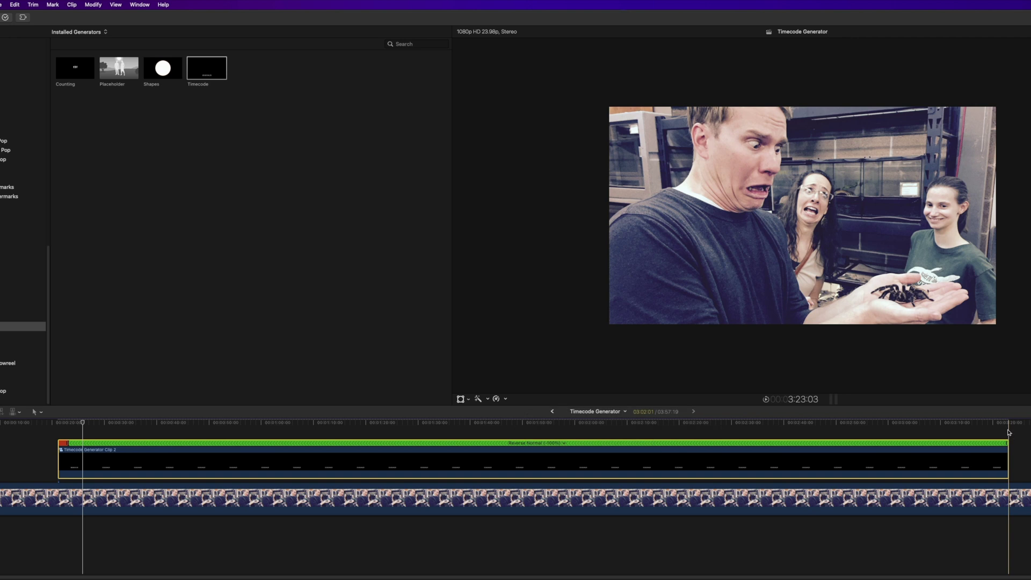
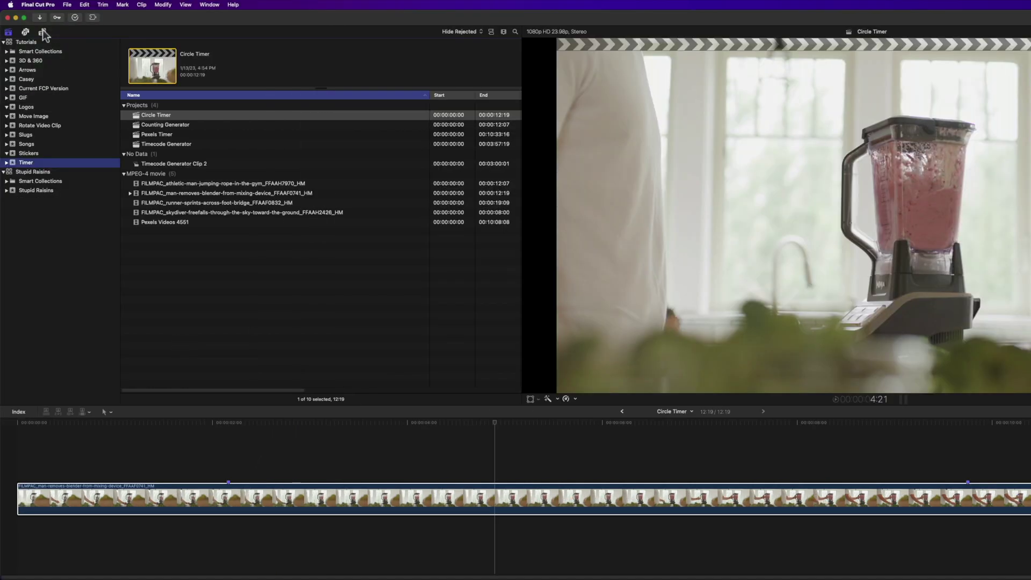
# Connect a Shapes generator above the blender clip at the first marker and trim its end to the second marker.
pyautogui.click(42, 32)
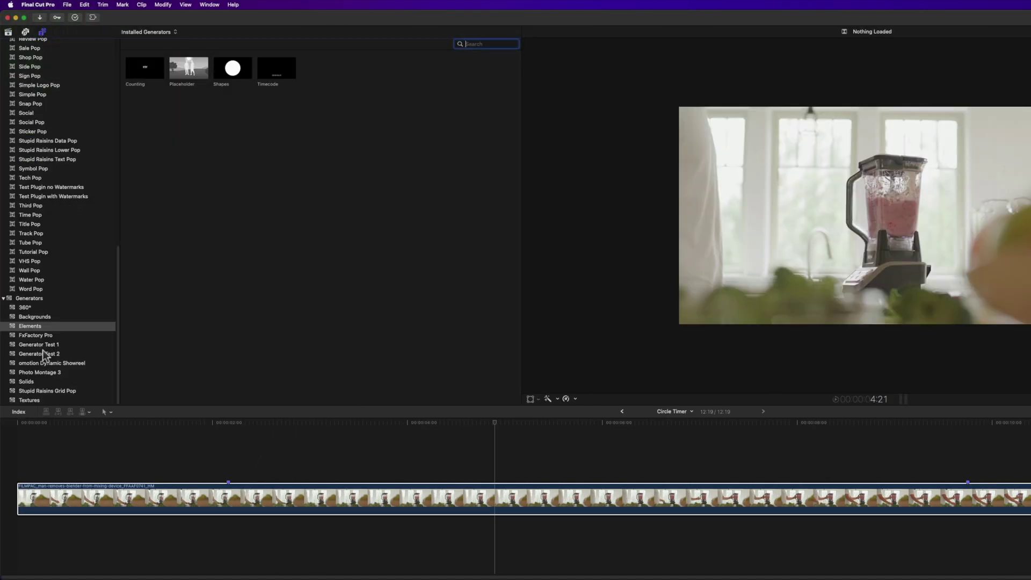
pyautogui.moveTo(233, 67); pyautogui.dragTo(240, 470)
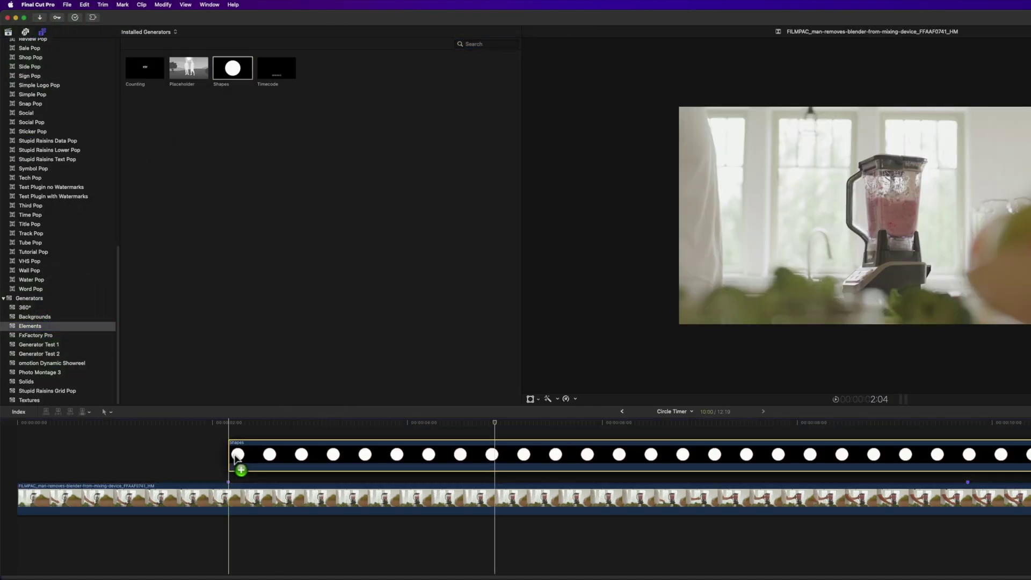
pyautogui.moveTo(1030, 461); pyautogui.dragTo(1030, 441)
pyautogui.moveTo(949, 441); pyautogui.dragTo(790, 447)
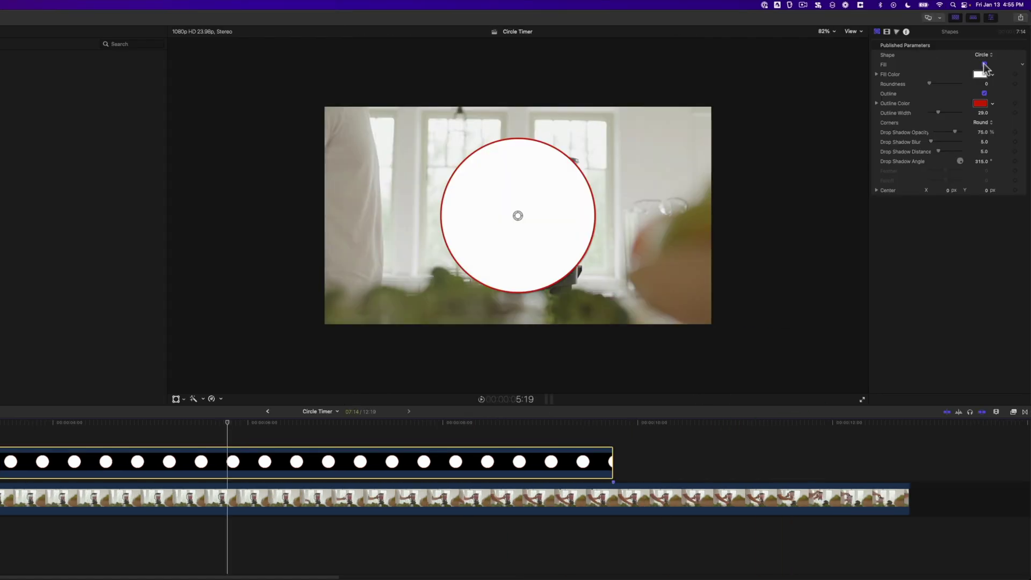
# Turn off the circle's fill, set its outline to the saved light purple swatch, and reduce the drop shadow opacity to 0%.
pyautogui.click(984, 64)
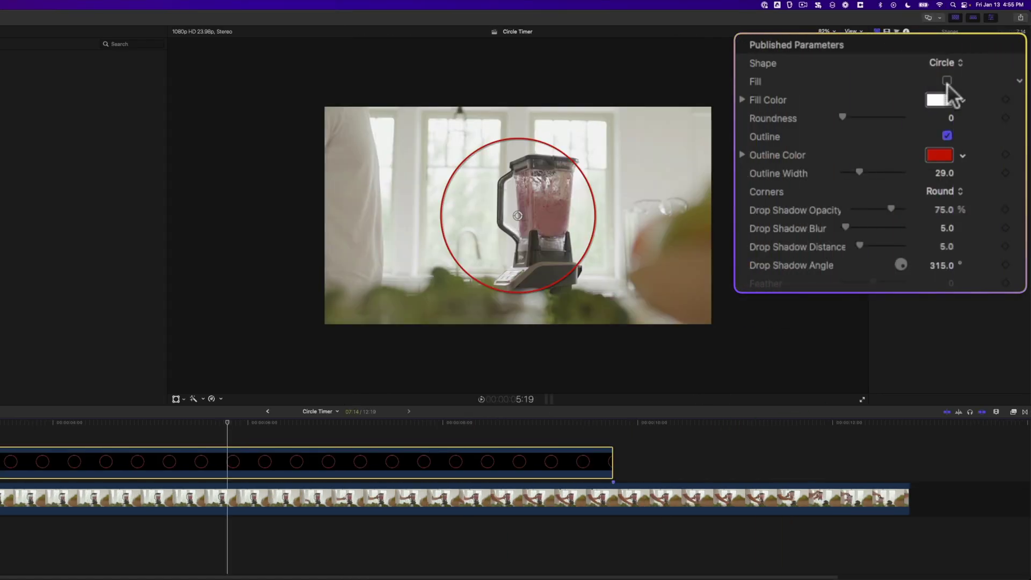
pyautogui.click(939, 155)
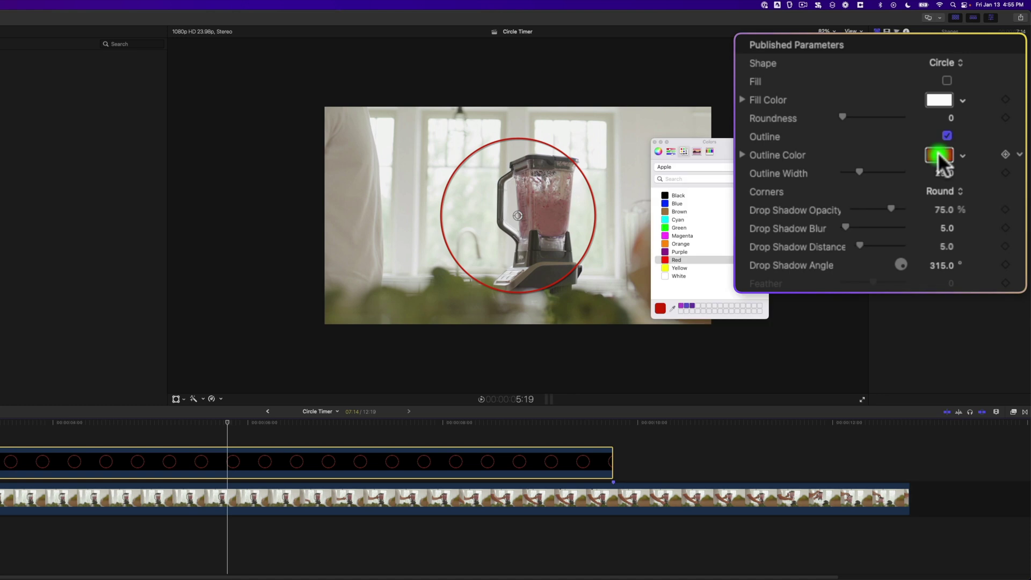
pyautogui.click(683, 306)
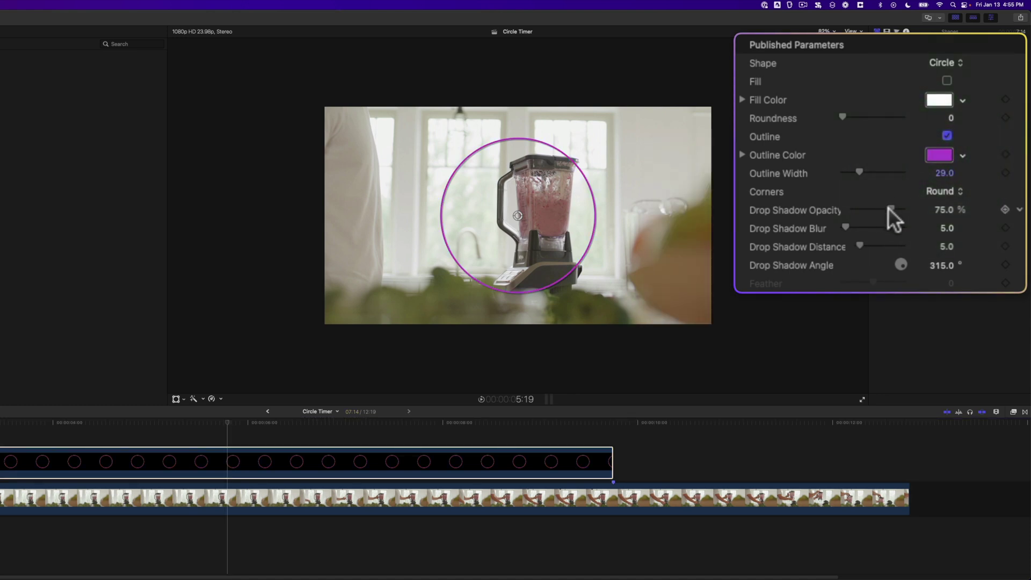
pyautogui.moveTo(889, 206); pyautogui.dragTo(814, 206)
# Duplicate the circle Shapes clip onto the lane directly above it, keeping the same start and end.
pyautogui.click(213, 440)
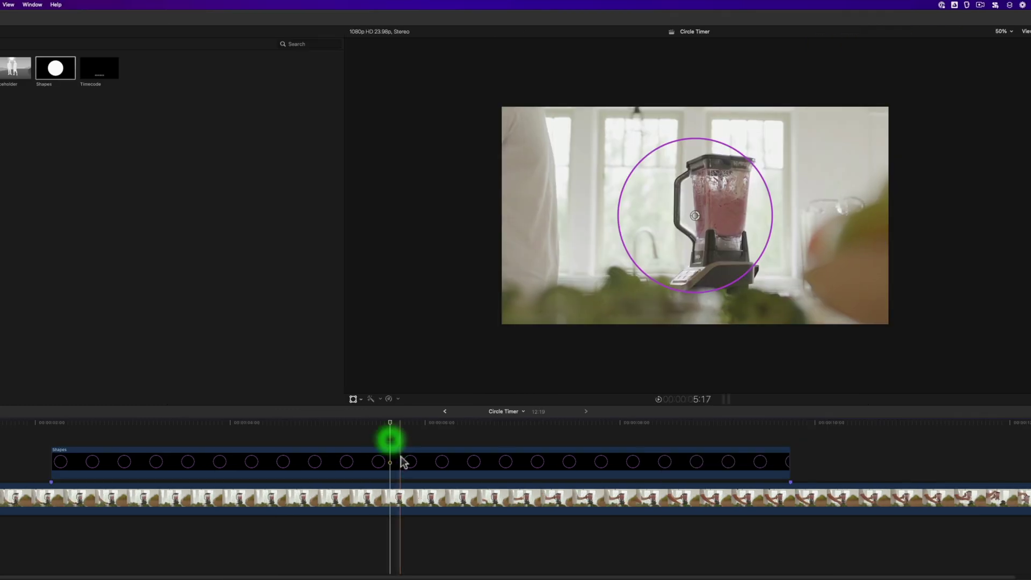
pyautogui.press('alt')
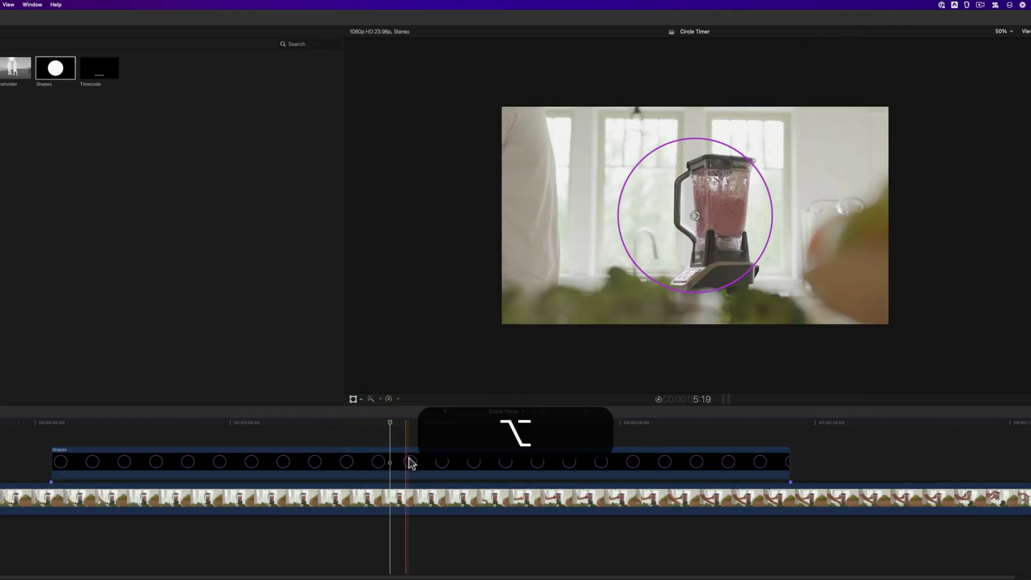
pyautogui.moveTo(410, 460); pyautogui.dragTo(403, 432)
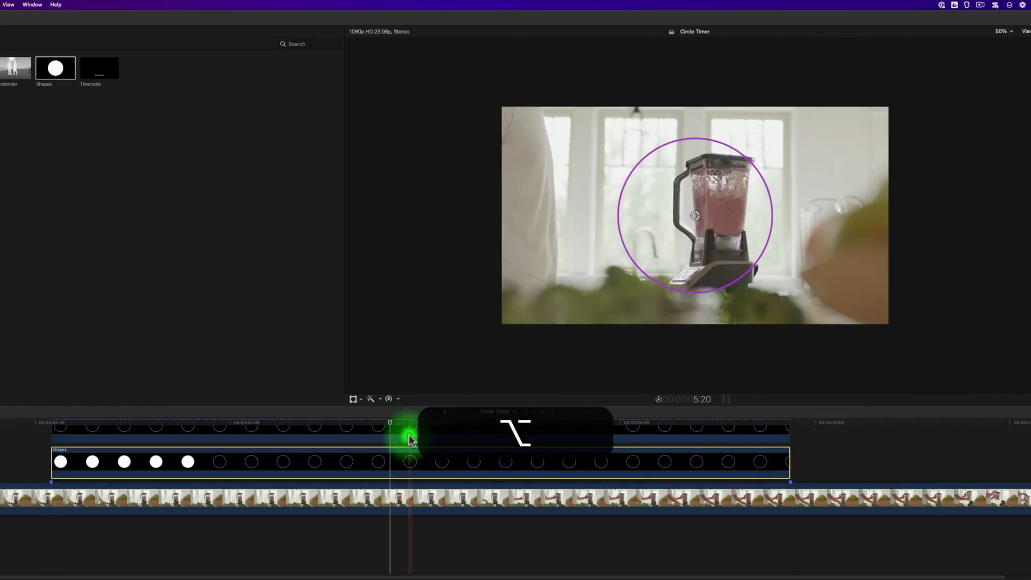
# Set the upper circle's outline color to Purple and increase its outline width to about 44.
pyautogui.click(391, 459)
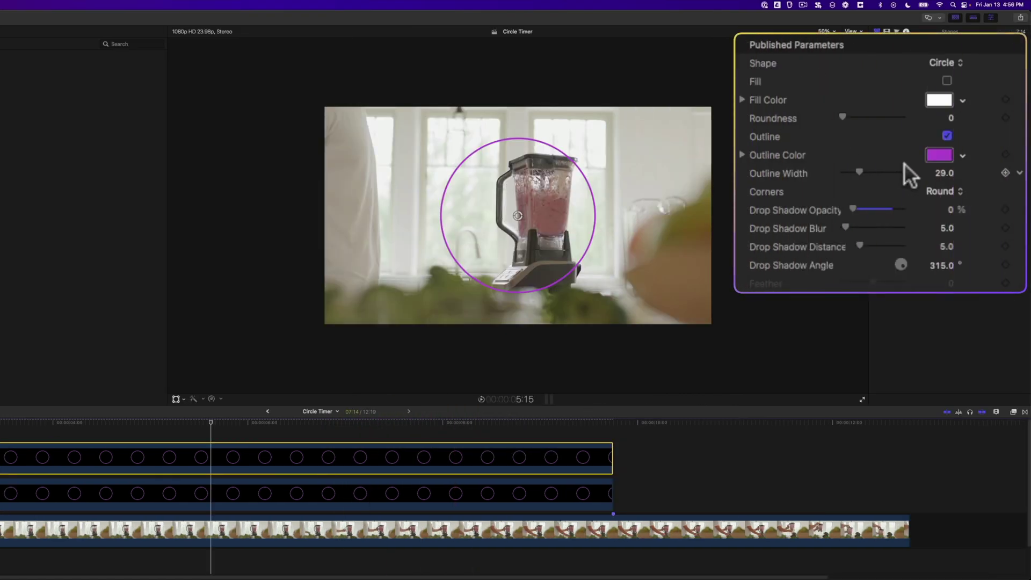
pyautogui.click(929, 153)
pyautogui.click(666, 252)
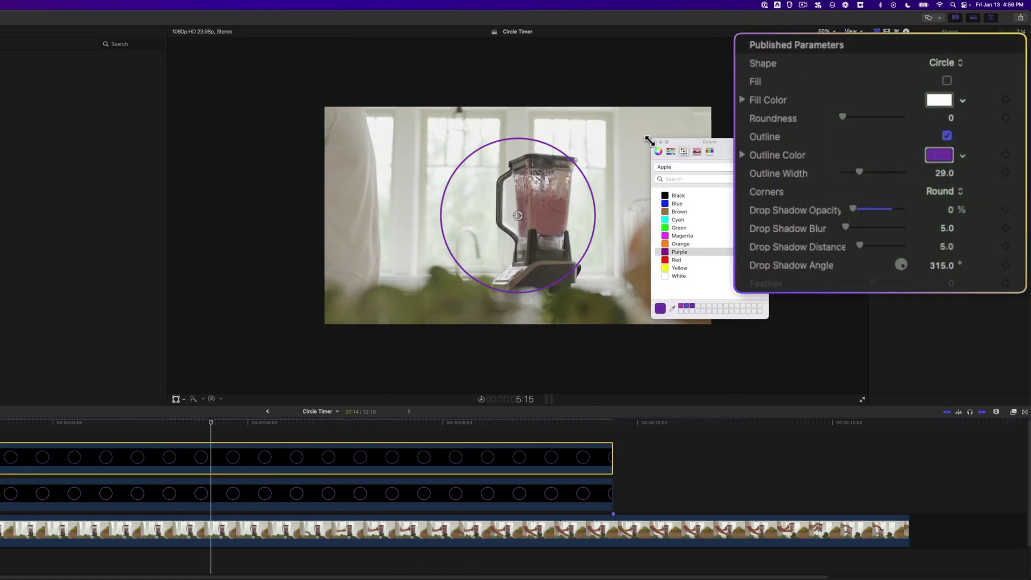
pyautogui.click(653, 141)
pyautogui.moveTo(860, 172); pyautogui.dragTo(867, 172)
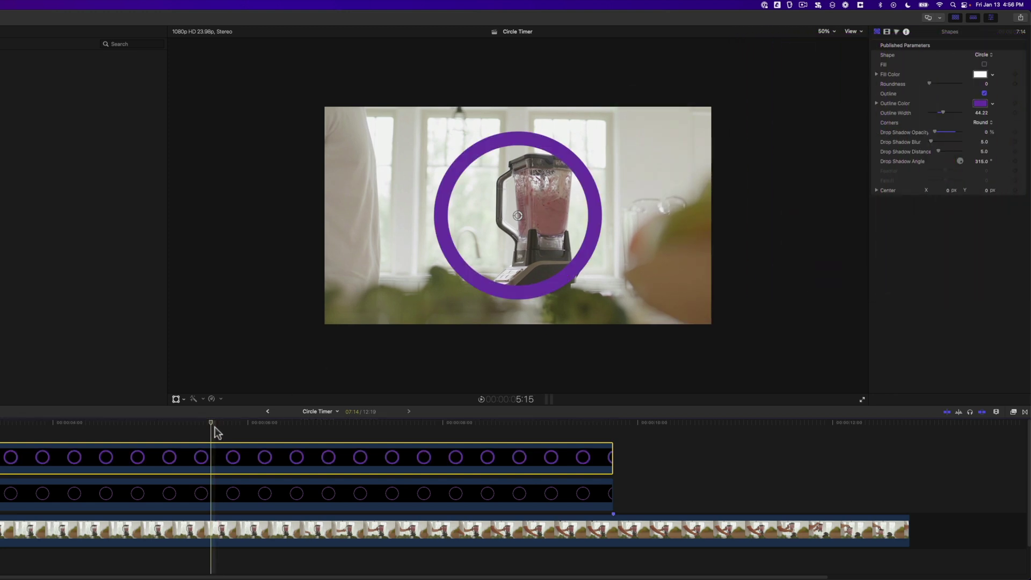
# Apply the Clock wipe transition to the upper circle clip and delete the copy at the clip's end.
pyautogui.click(1025, 412)
pyautogui.click(747, 545)
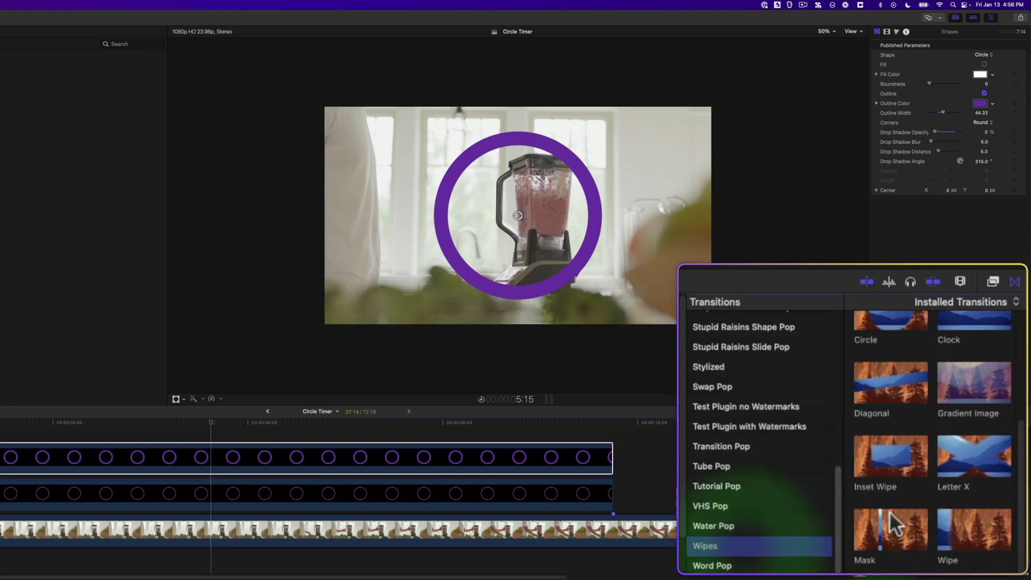
pyautogui.moveTo(976, 344); pyautogui.dragTo(219, 456)
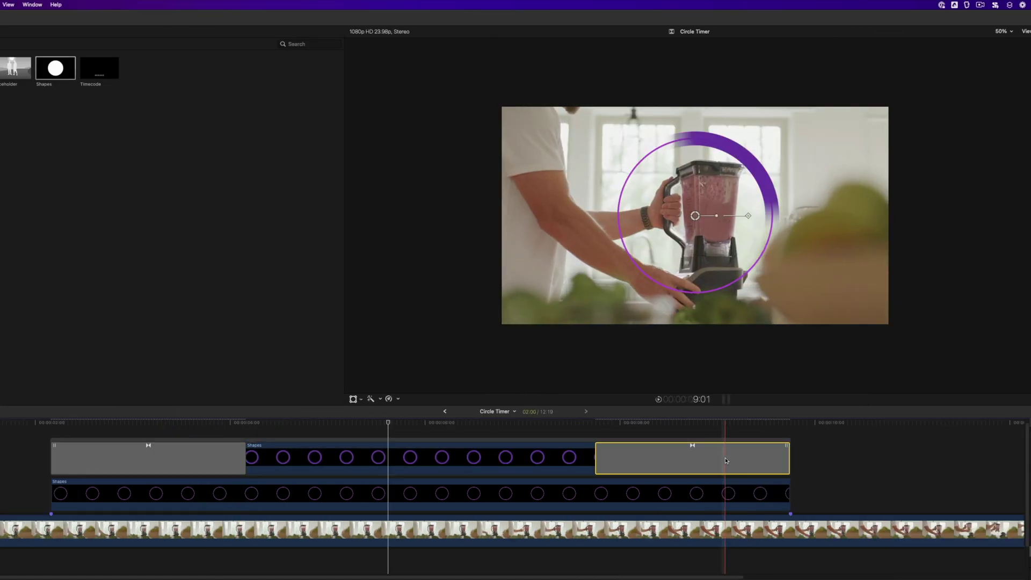
pyautogui.press('BackSpace')
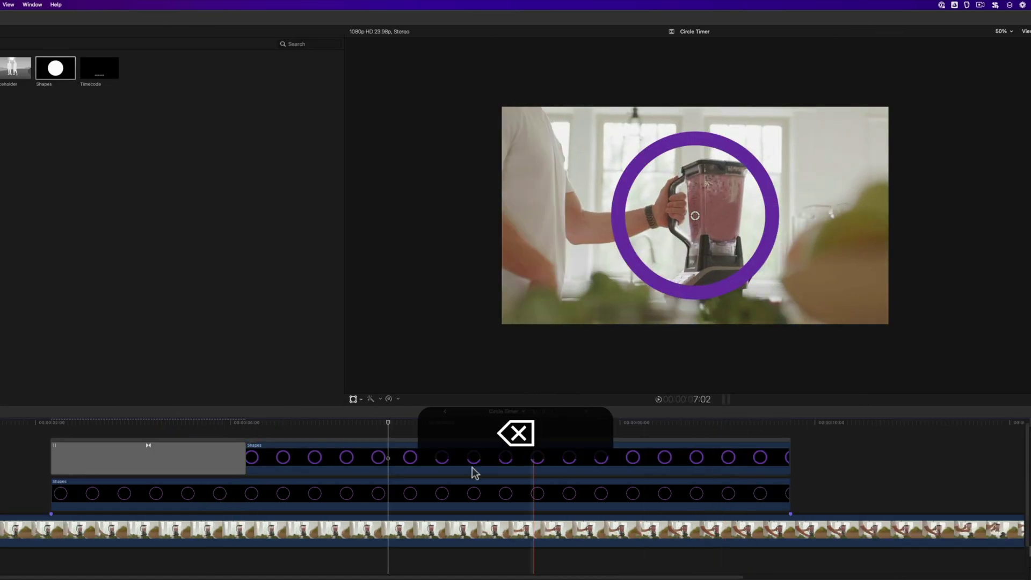
# Extend the starting Clock transition until it spans the whole upper circle clip.
pyautogui.click(196, 437)
pyautogui.moveTo(245, 459); pyautogui.dragTo(723, 474)
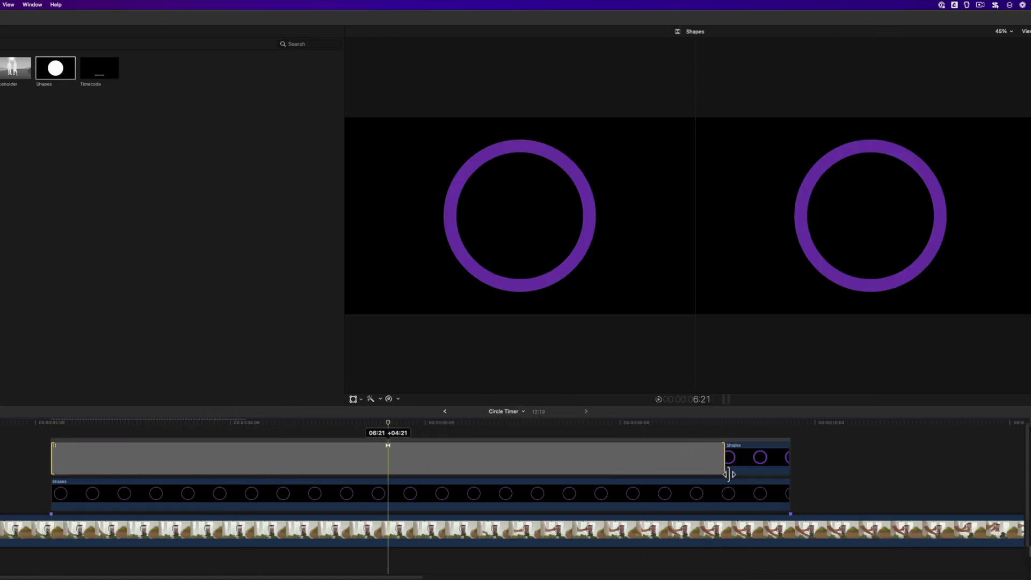
pyautogui.moveTo(806, 472); pyautogui.dragTo(810, 472)
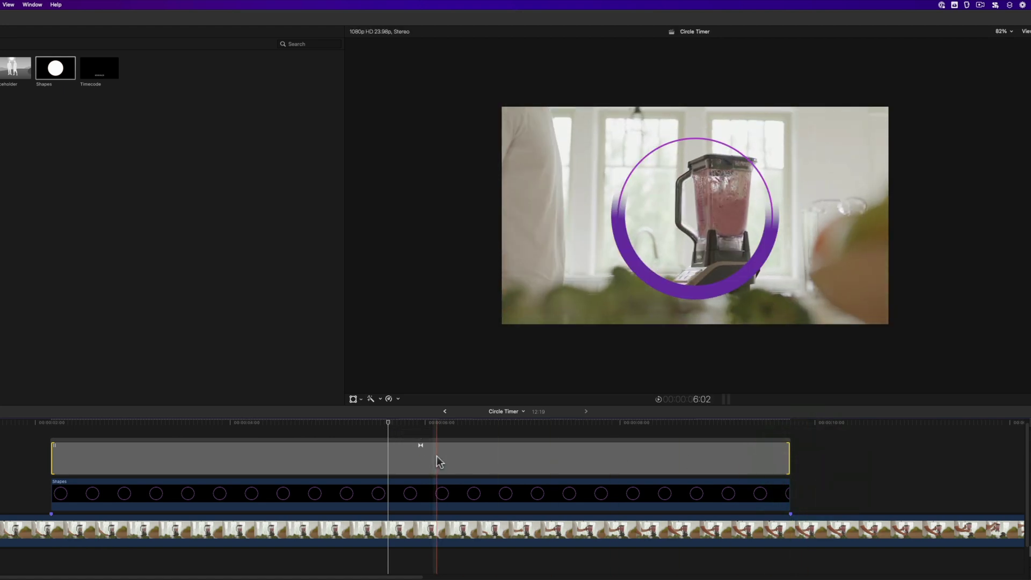
# Set the Clock transition's angle to 90° and its edge treatment border to 0.
pyautogui.click(373, 447)
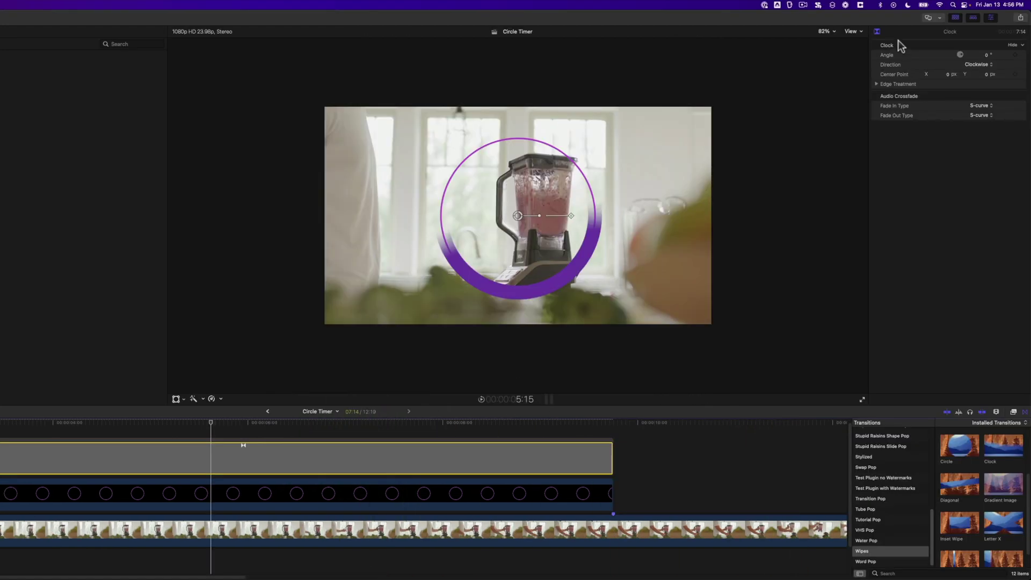
pyautogui.click(984, 55)
pyautogui.write('90')
pyautogui.press('Return')
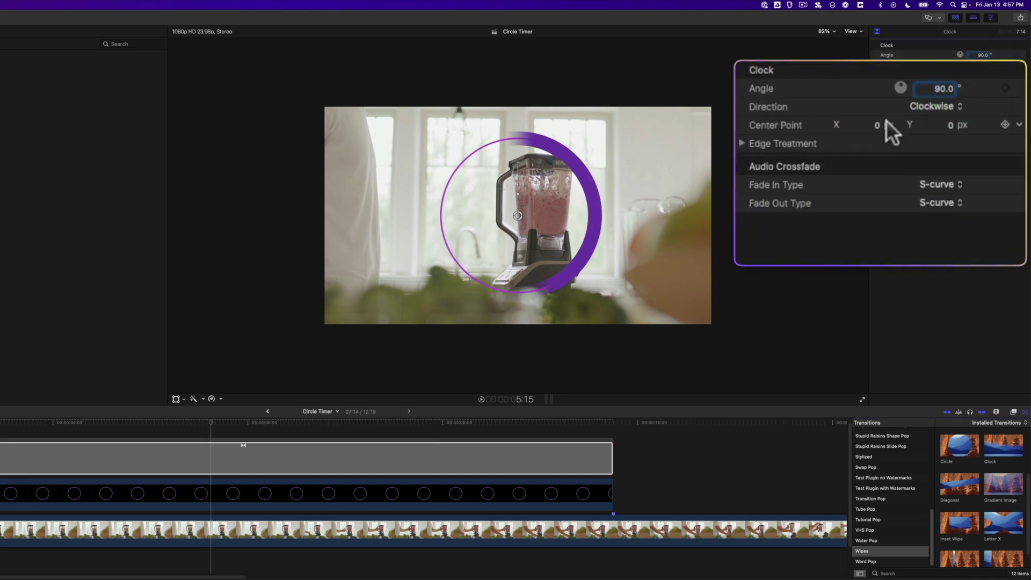
pyautogui.click(748, 143)
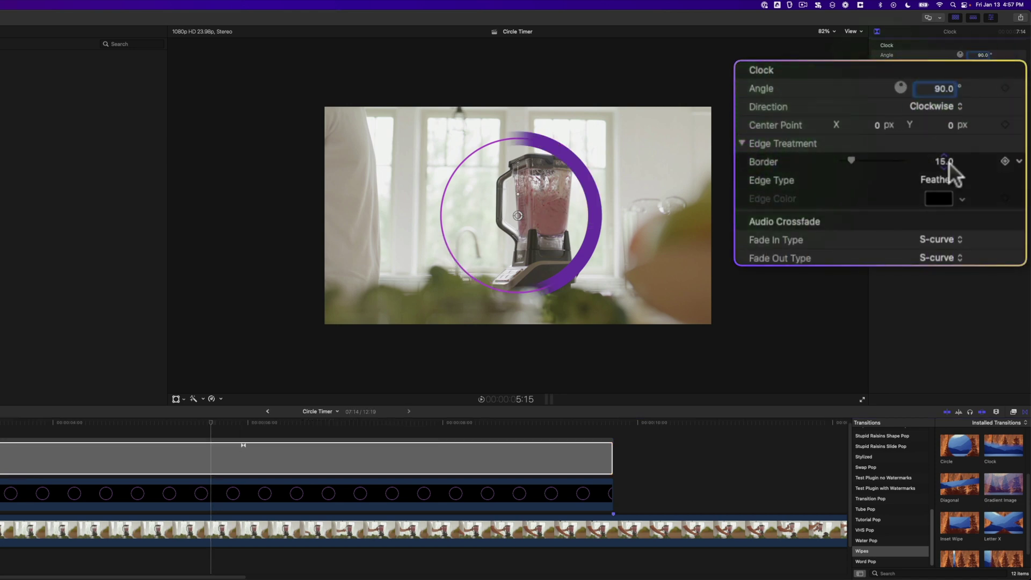
pyautogui.click(948, 160)
pyautogui.write('0')
pyautogui.press('Return')
# Play back the circle wipe from the first marker to about the 8-second mark.
pyautogui.click(51, 424)
pyautogui.press('space')
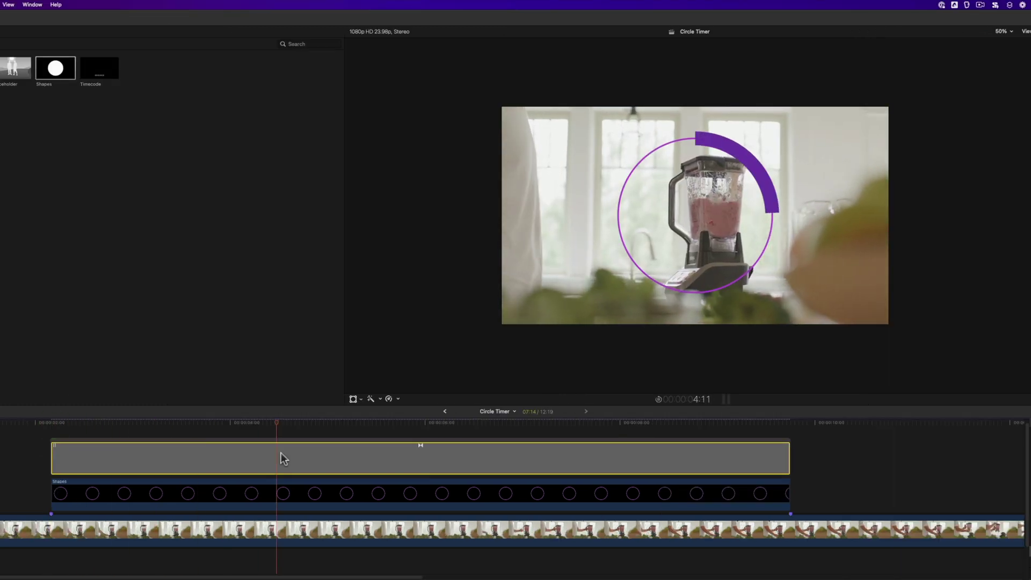
pyautogui.moveTo(427, 422)
pyautogui.mouseDown()
pyautogui.moveTo(319, 424)
pyautogui.moveTo(430, 429)
pyautogui.mouseUp()
# Connect a Timecode generator above the transition at the first marker and trim its end to match the circles at 9:18.
pyautogui.moveTo(99, 68); pyautogui.dragTo(121, 353)
pyautogui.moveTo(135, 408); pyautogui.dragTo(57, 466)
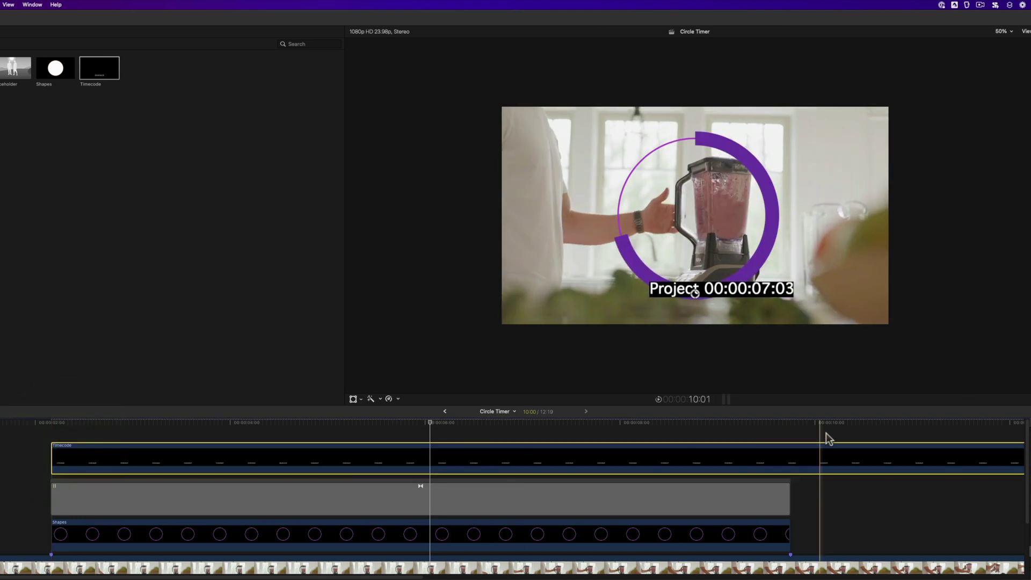
pyautogui.click(790, 445)
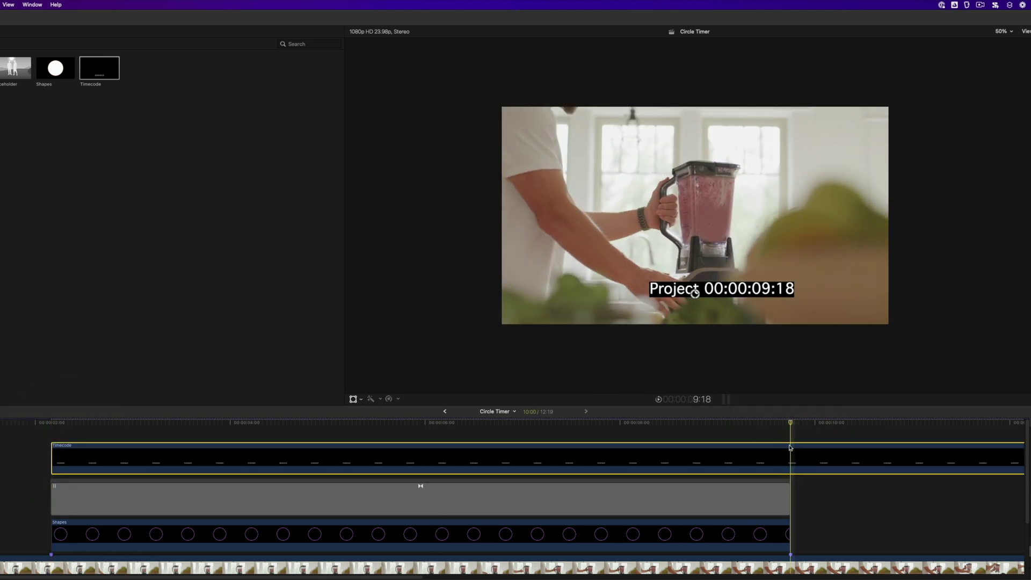
pyautogui.hotkey('alt', ']')
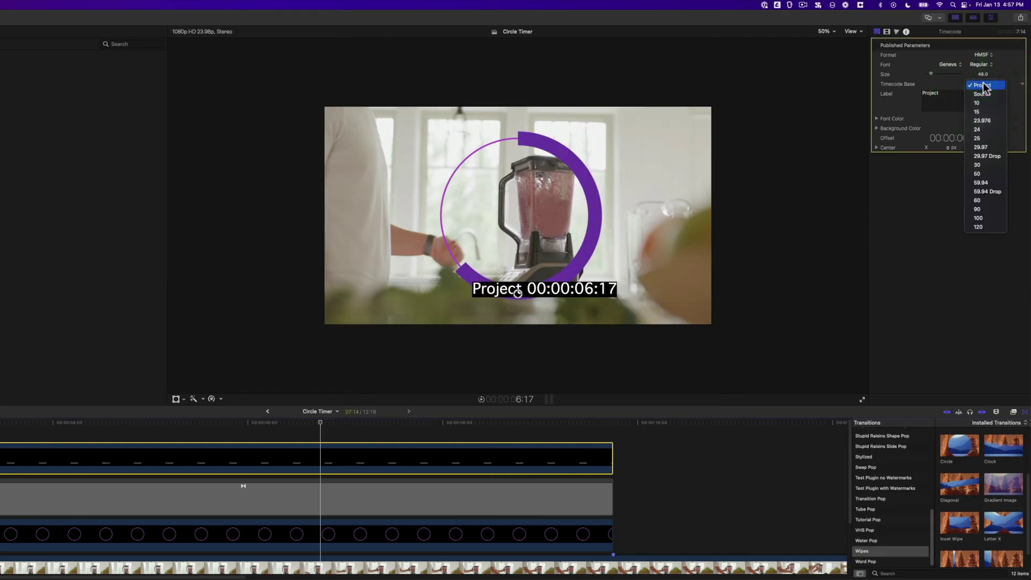
# Set the timecode generator's timecode base to Source and clear its label text.
pyautogui.click(987, 99)
pyautogui.doubleClick(939, 93)
pyautogui.press('BackSpace')
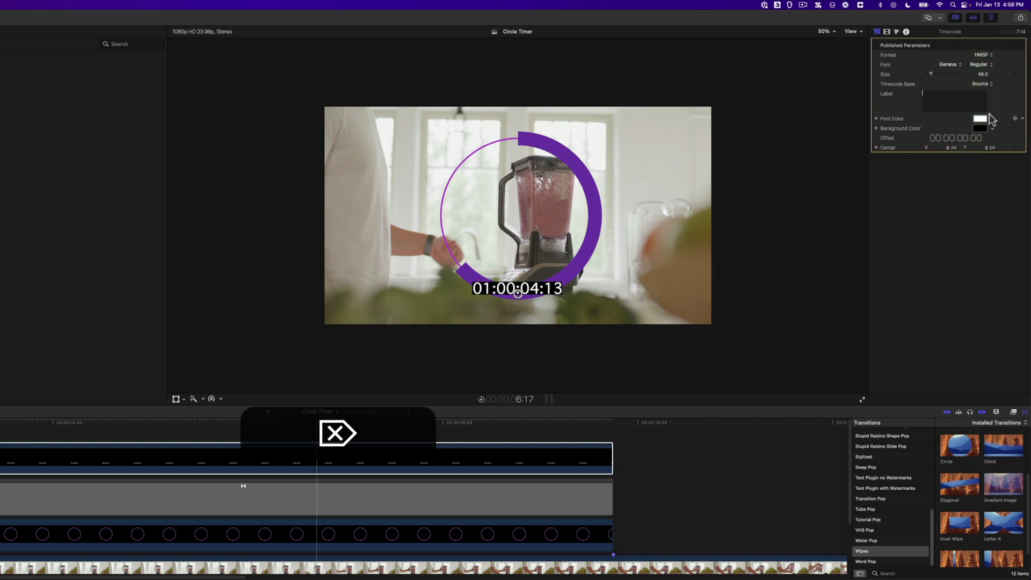
# Make the timecode's background fully transparent and set its font color to the saved dark purple swatch.
pyautogui.click(876, 128)
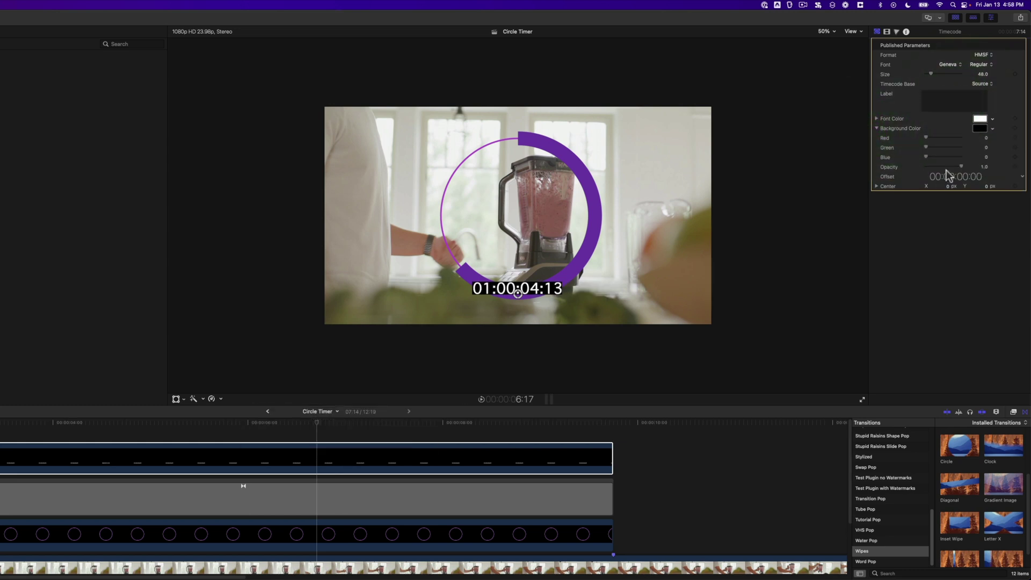
pyautogui.click(876, 128)
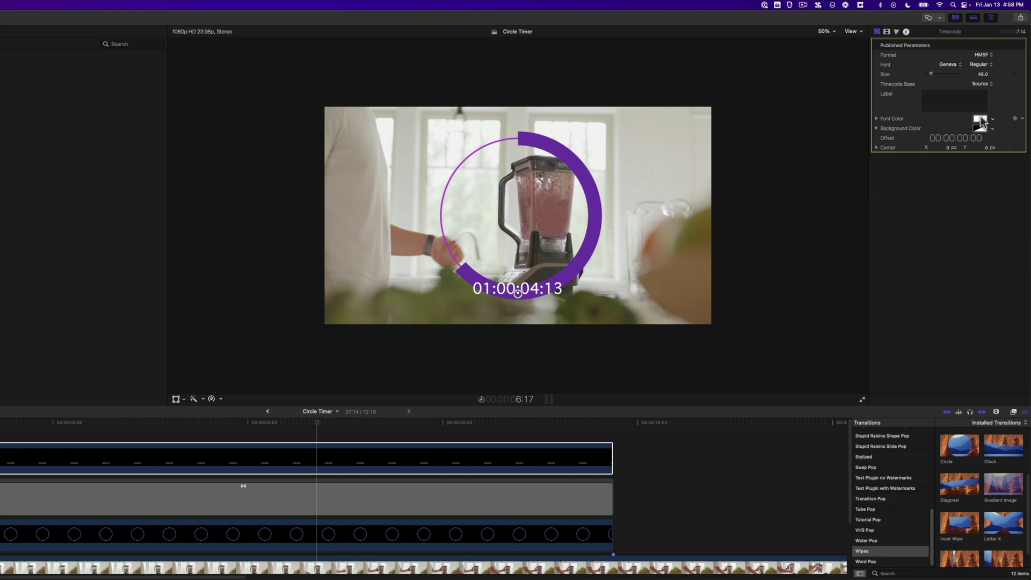
pyautogui.click(980, 121)
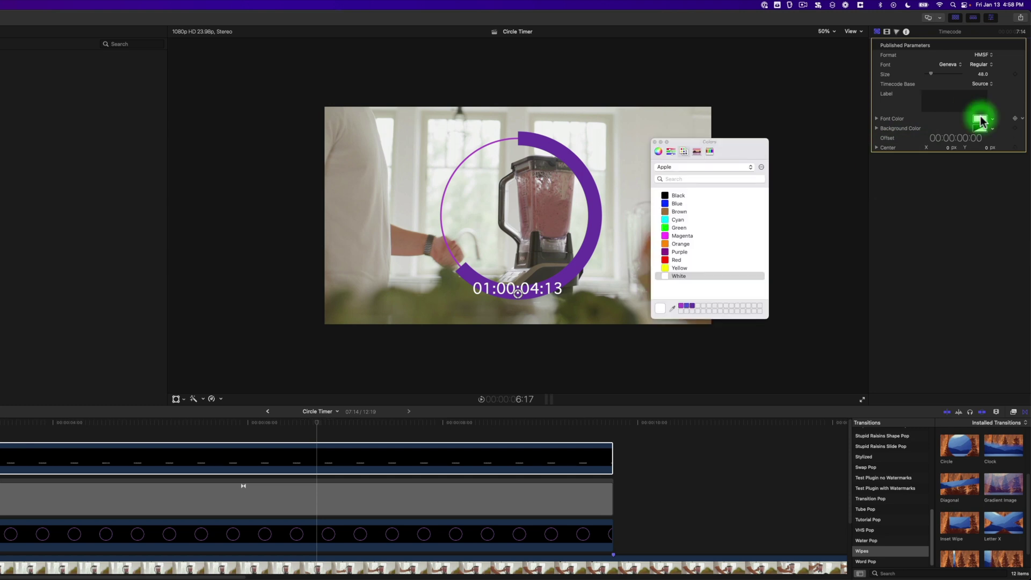
pyautogui.click(692, 306)
# Set the timecode font to Hiragino Mincho W3, enlarge it to about size 141, and move it over the ring.
pyautogui.click(949, 64)
pyautogui.click(964, 392)
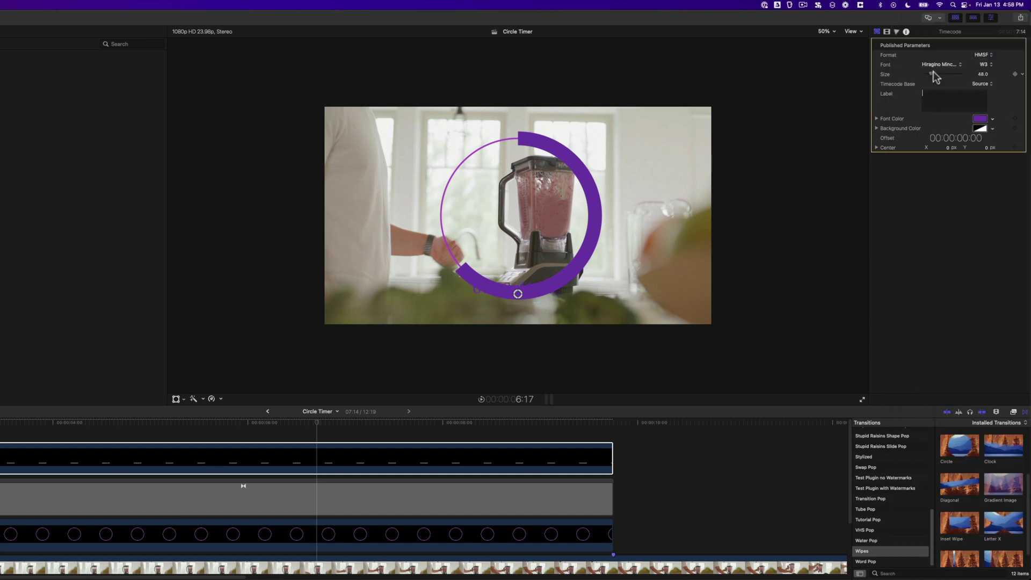
pyautogui.moveTo(518, 294); pyautogui.dragTo(430, 232)
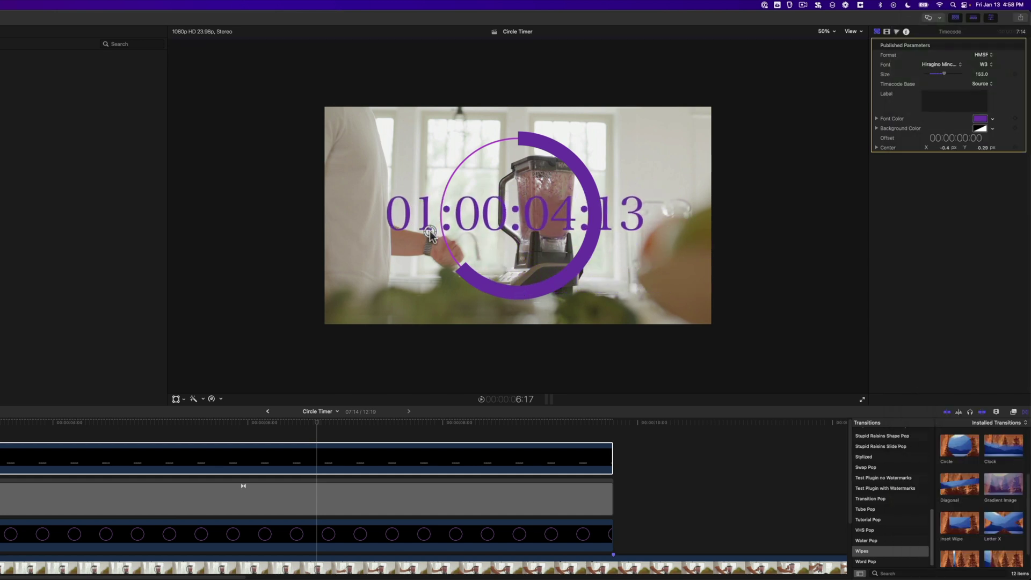
pyautogui.moveTo(943, 75); pyautogui.dragTo(942, 75)
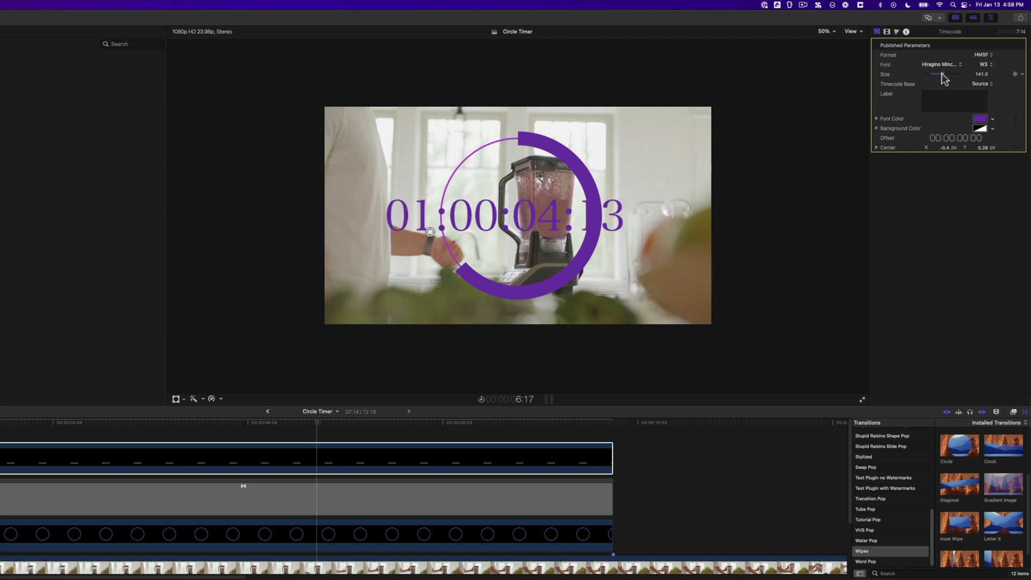
# Center the timecode in the ring at size 142 against the crosshair overlay, and hide the overlay.
pyautogui.moveTo(428, 238); pyautogui.dragTo(439, 240)
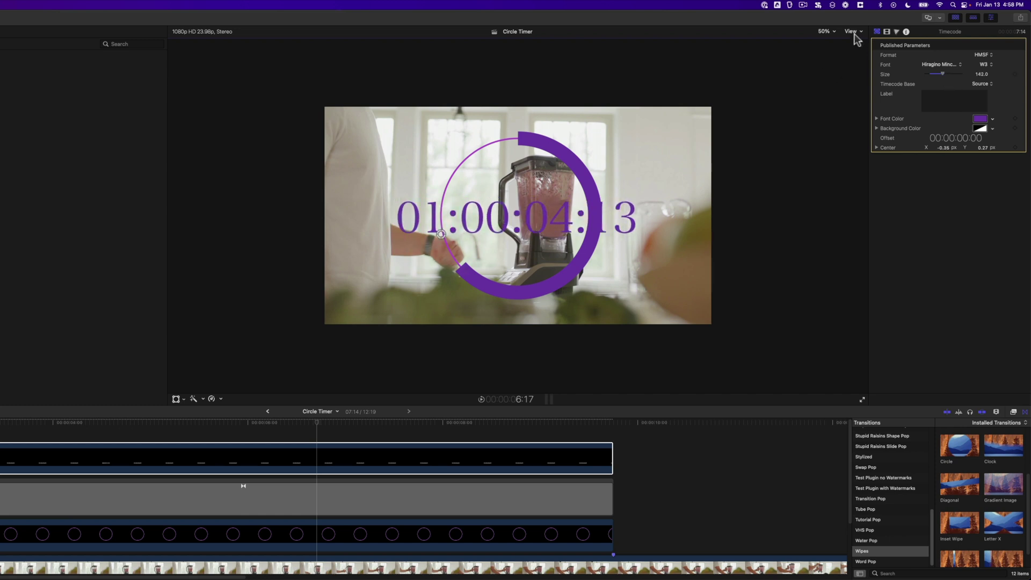
pyautogui.moveTo(441, 234); pyautogui.dragTo(443, 229)
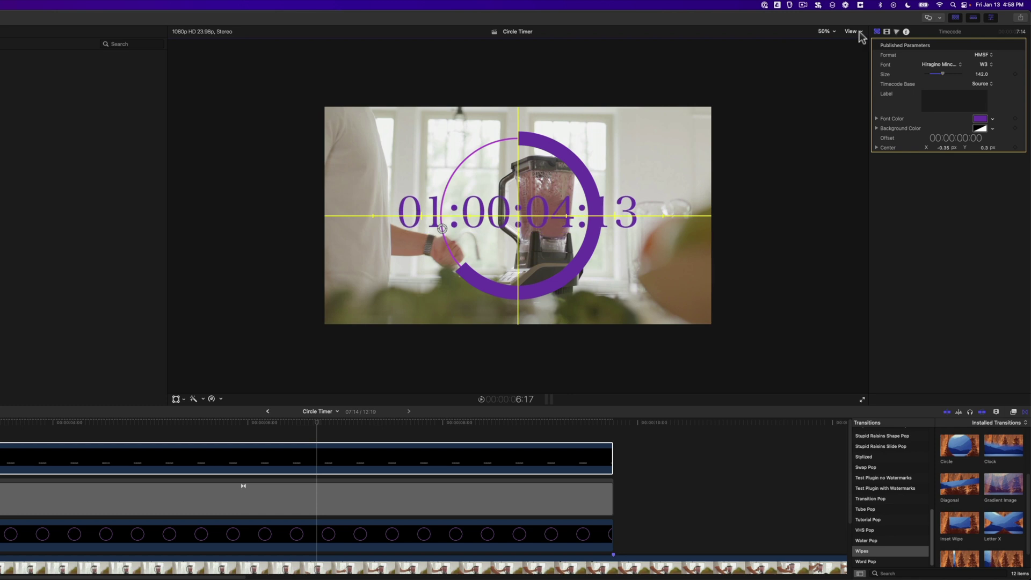
pyautogui.click(854, 32)
pyautogui.click(874, 217)
# Turn the timecode generator into a compound clip with the default settings and select it with the playhead at about 6:12.
pyautogui.click(294, 455)
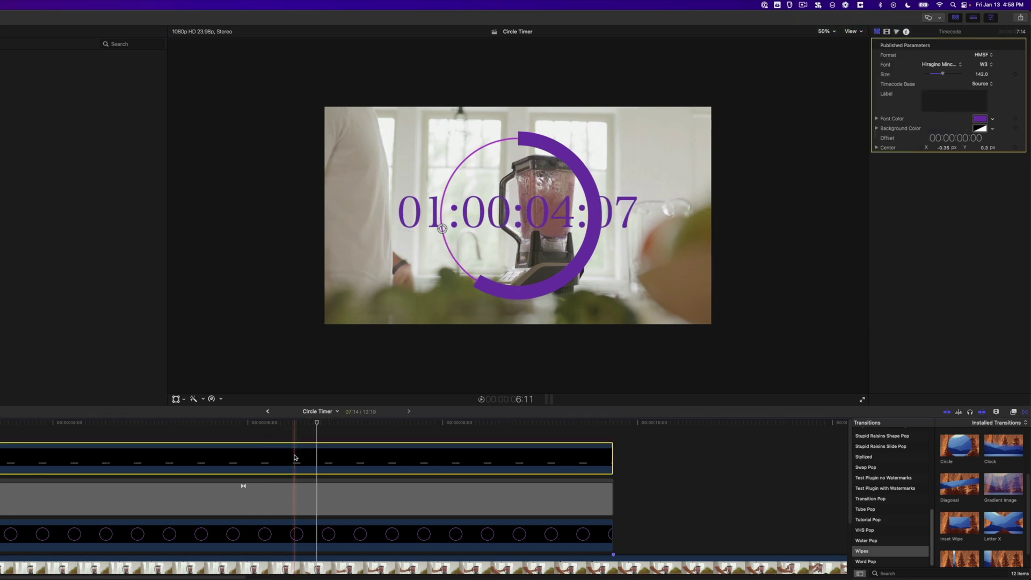
pyautogui.hotkey('alt', 'g')
pyautogui.press('Return')
pyautogui.click(297, 460)
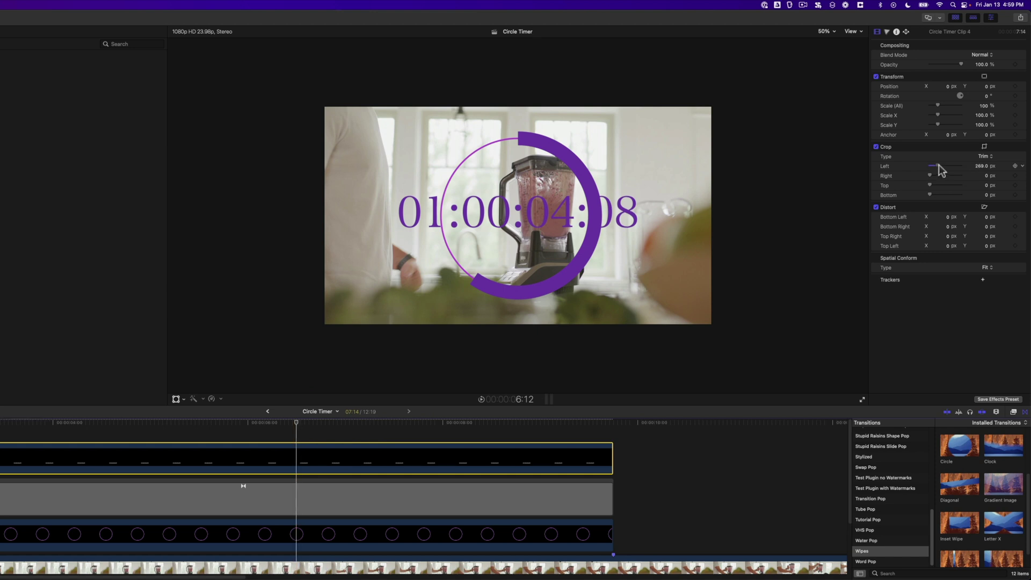
# Crop both sides of the timecode clip so only its minutes and seconds digits remain inside the ring.
pyautogui.click(984, 146)
pyautogui.moveTo(387, 215); pyautogui.dragTo(459, 216)
pyautogui.moveTo(645, 215); pyautogui.dragTo(577, 217)
# Combine the three timer layers into one compound clip, and scale it to 45.57% near the upper-right corner of the frame.
pyautogui.moveTo(114, 430); pyautogui.dragTo(136, 531)
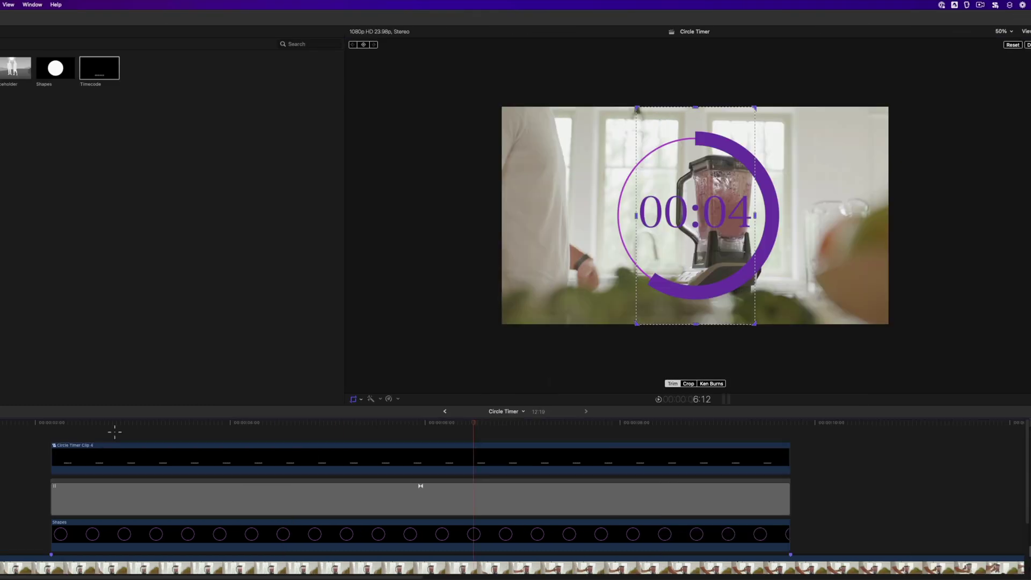
pyautogui.press('alt')
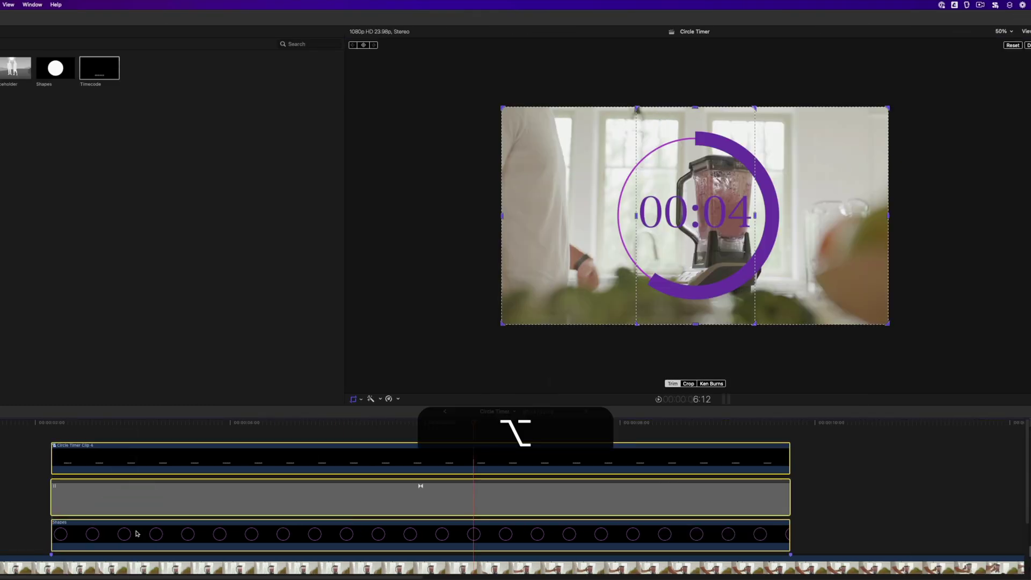
pyautogui.rightClick(710, 209)
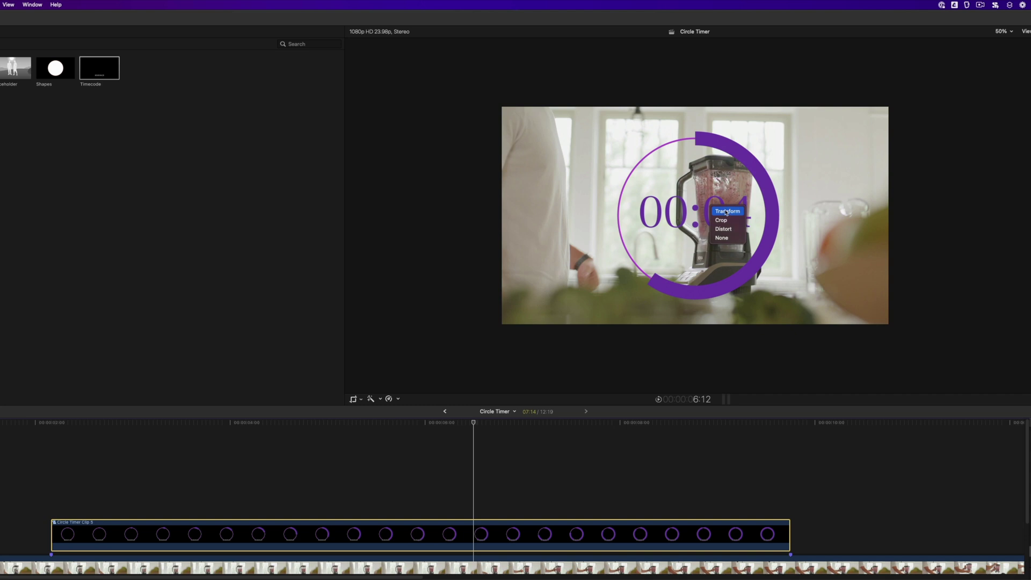
pyautogui.click(726, 211)
pyautogui.moveTo(501, 324); pyautogui.dragTo(610, 264)
pyautogui.moveTo(690, 216); pyautogui.dragTo(821, 163)
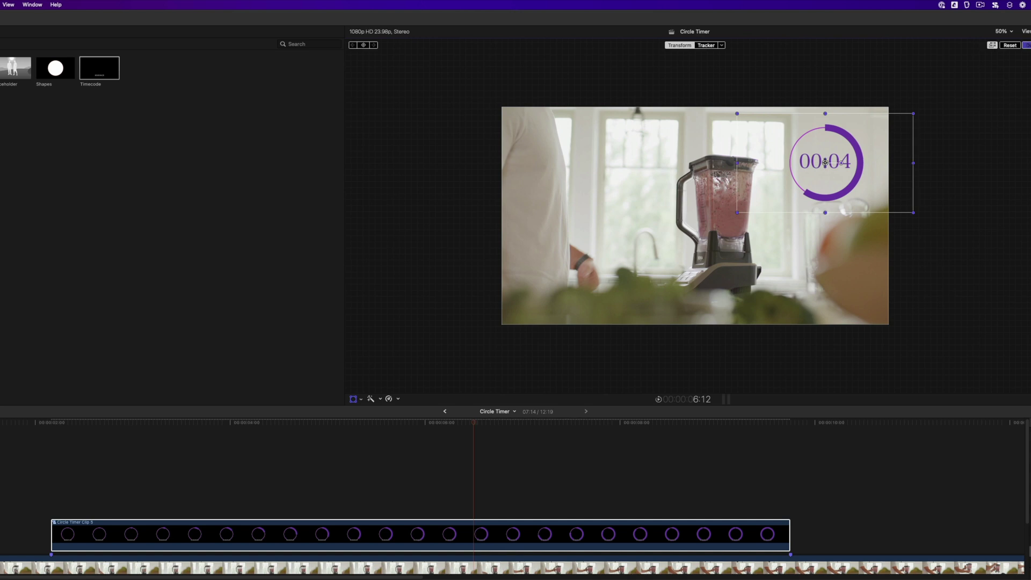
# Add hold segments at the first and last frames of the timer compound clip.
pyautogui.click(72, 534)
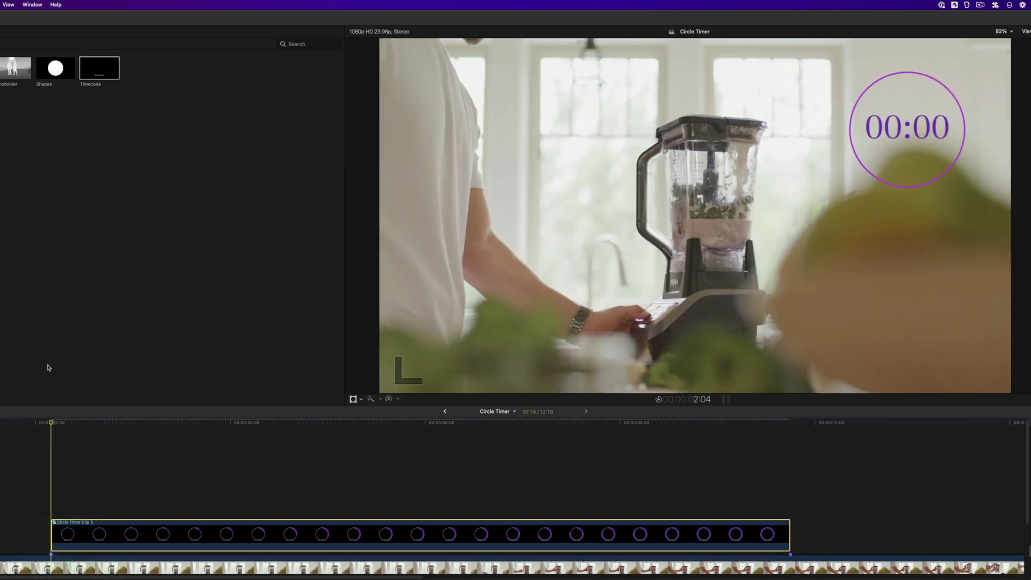
pyautogui.hotkey('shift', 'h')
pyautogui.click(987, 470)
pyautogui.press('Left')
pyautogui.press('Left')
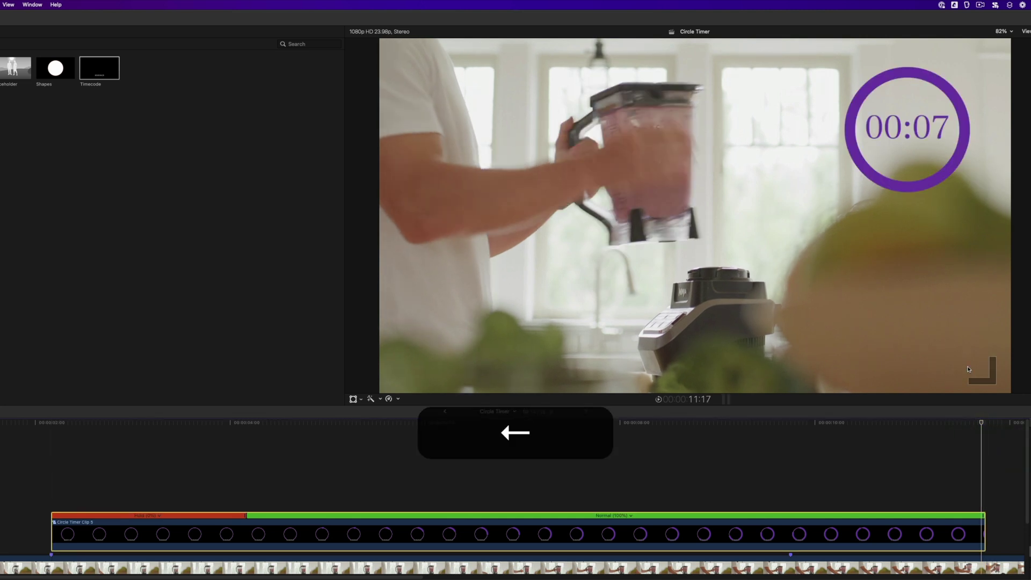
pyautogui.hotkey('shift', 'h')
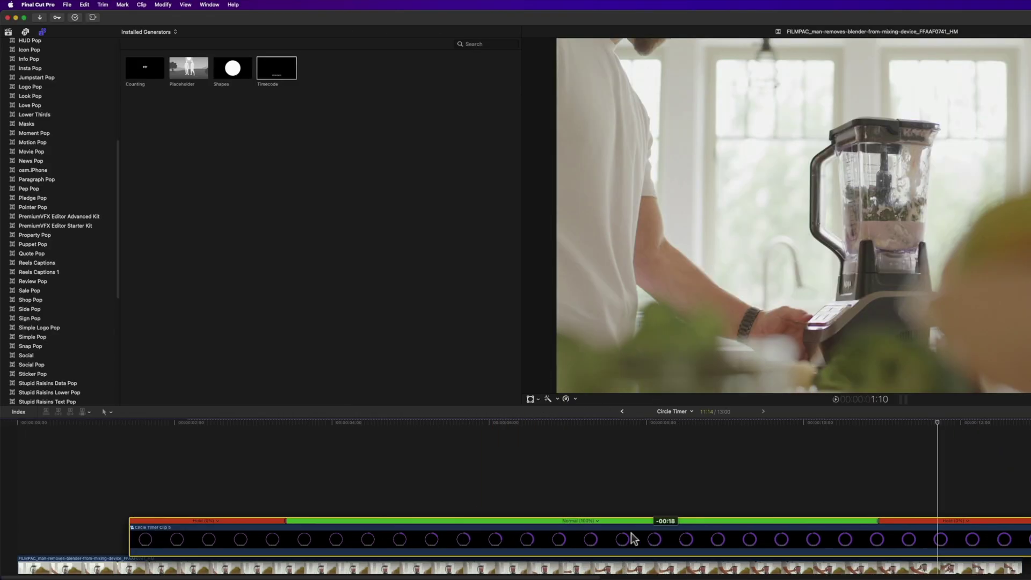
# Slide the timer clip so its normal-speed segment starts at the first marker, and shorten both holds to about one second.
pyautogui.moveTo(633, 538); pyautogui.dragTo(543, 523)
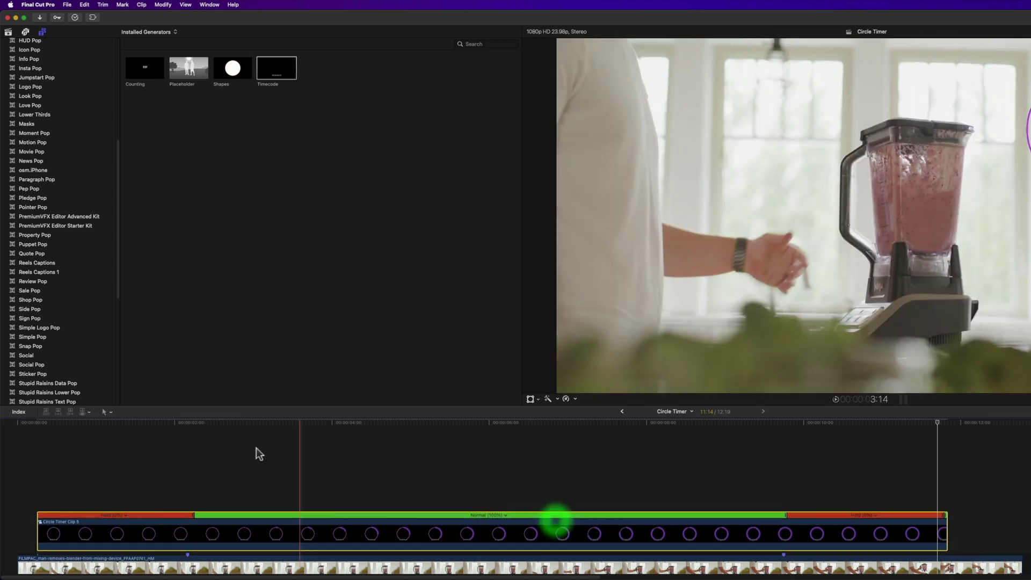
pyautogui.click(193, 423)
pyautogui.moveTo(193, 423); pyautogui.dragTo(188, 423)
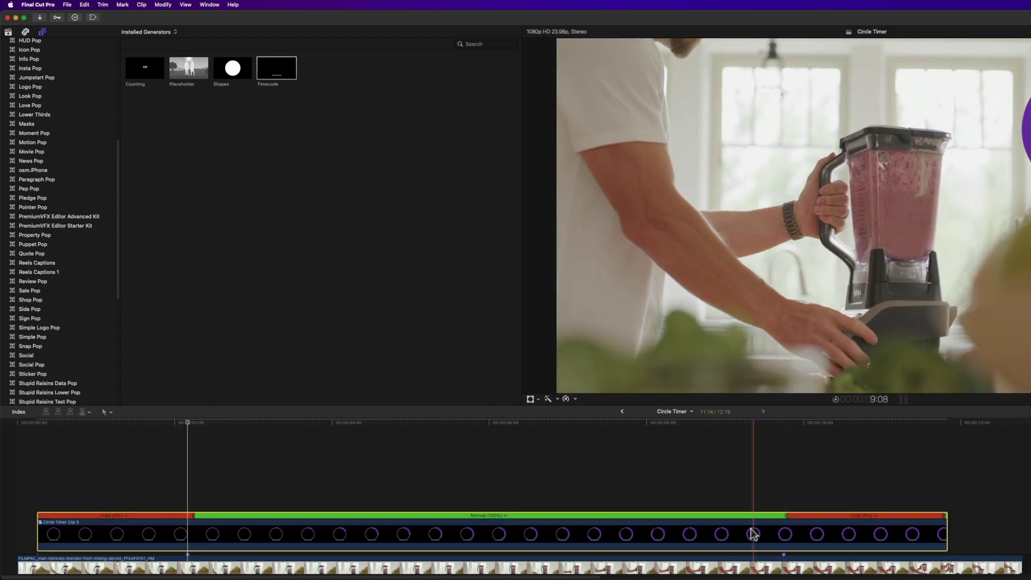
pyautogui.moveTo(753, 528); pyautogui.dragTo(747, 526)
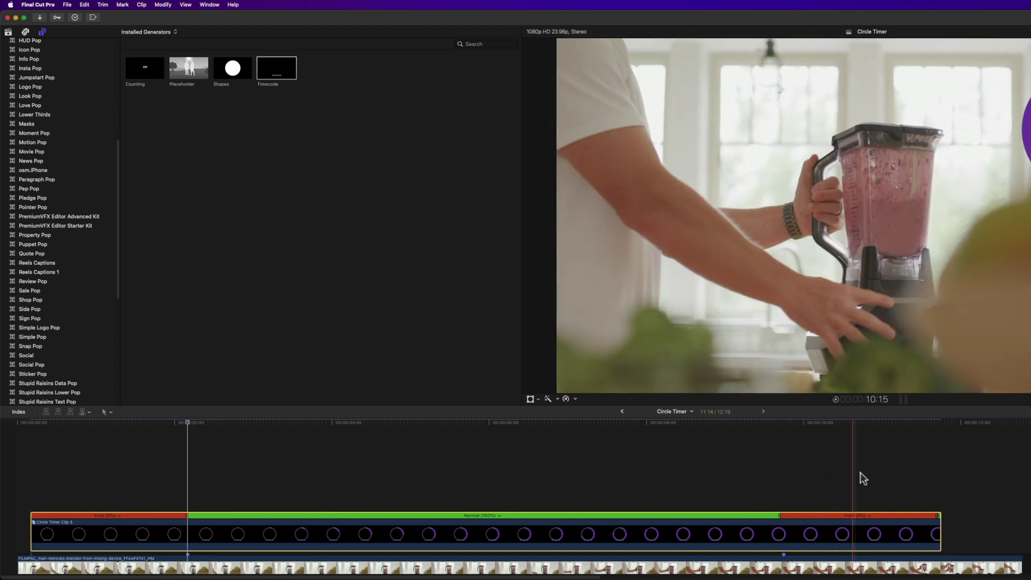
pyautogui.click(109, 473)
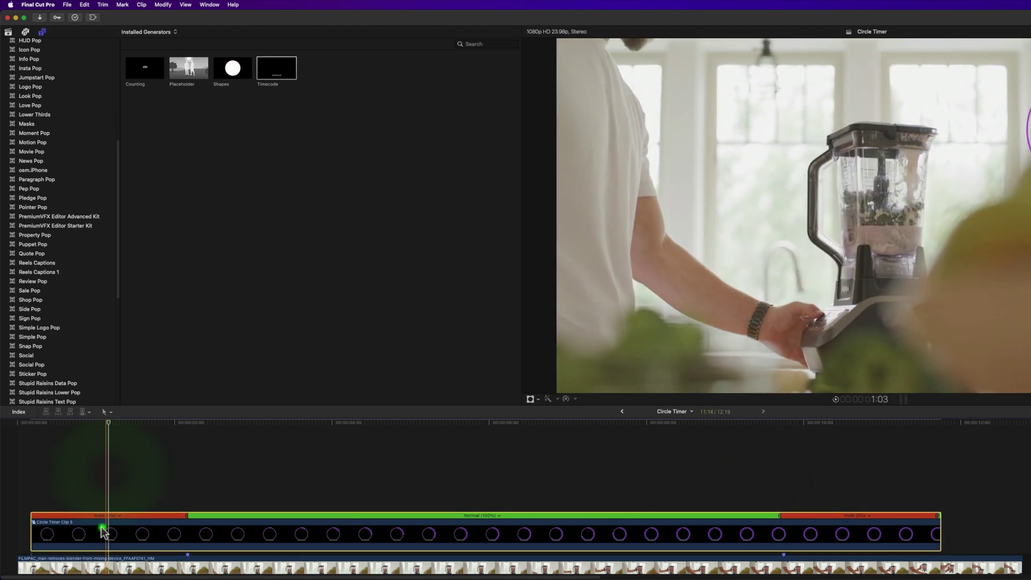
pyautogui.moveTo(32, 533); pyautogui.dragTo(108, 531)
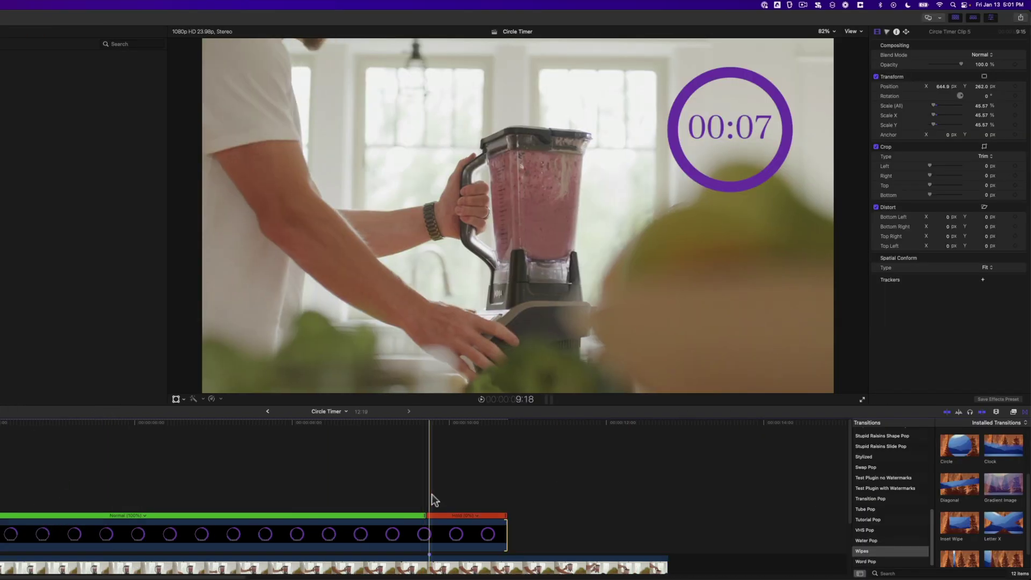
# Add the Spin transition from Movements to the timer clip's edges and shorten the opening one to 15 frames.
pyautogui.scroll(5, 884, 459)
pyautogui.click(887, 472)
pyautogui.scroll(-3, 980, 519)
pyautogui.moveTo(952, 505); pyautogui.dragTo(140, 540)
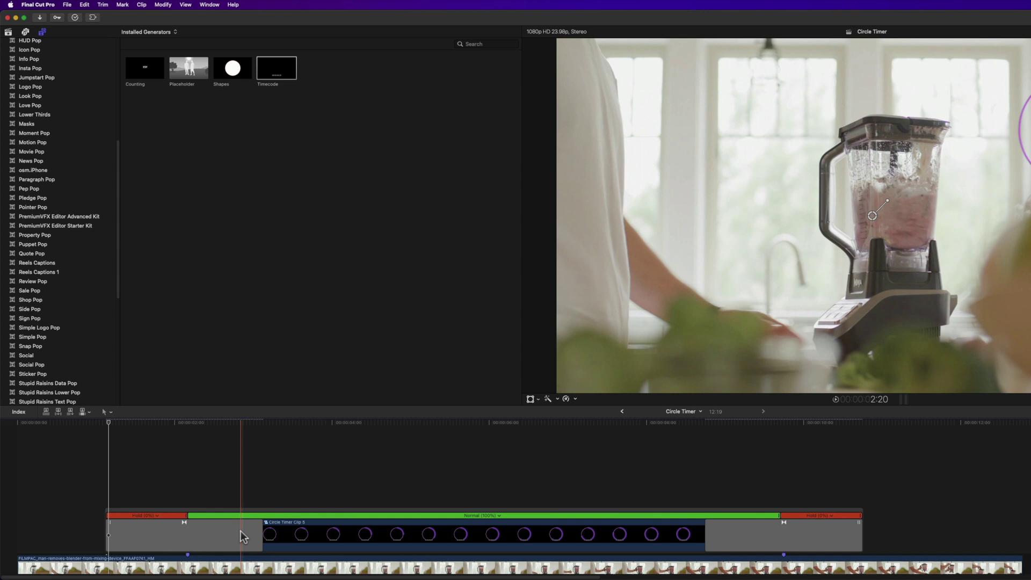
pyautogui.moveTo(261, 534); pyautogui.dragTo(152, 529)
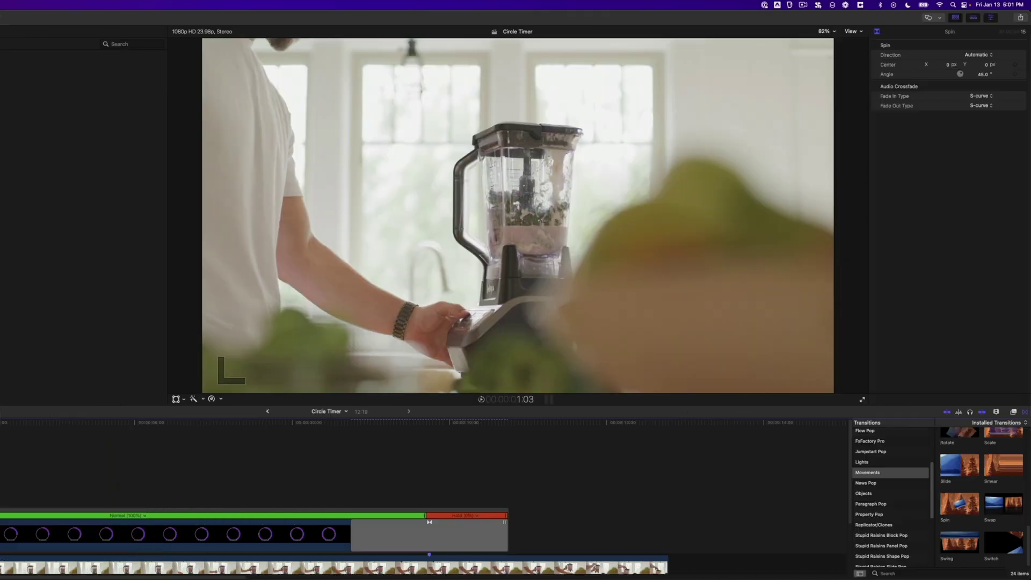
# Set the opening Spin transition's center to X 0.4, Y 0.4 and its angle to 231.1°, and play it back.
pyautogui.press('space')
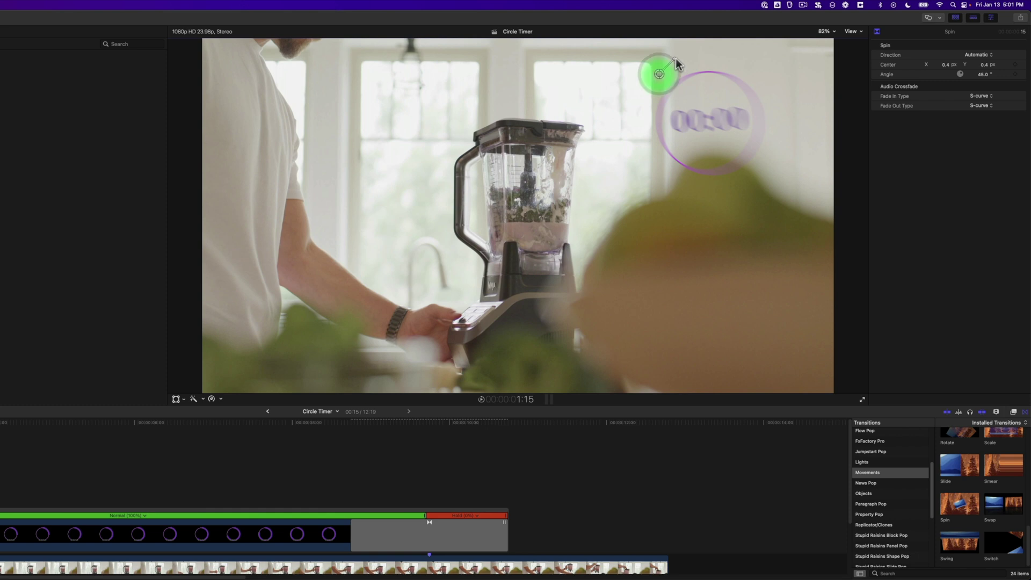
pyautogui.moveTo(664, 55); pyautogui.dragTo(625, 58)
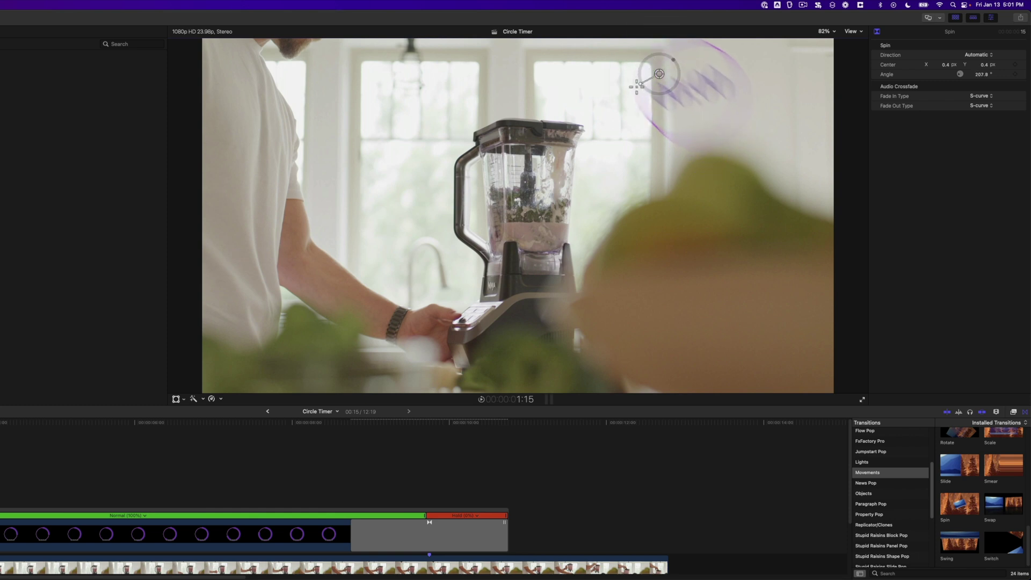
pyautogui.press('space')
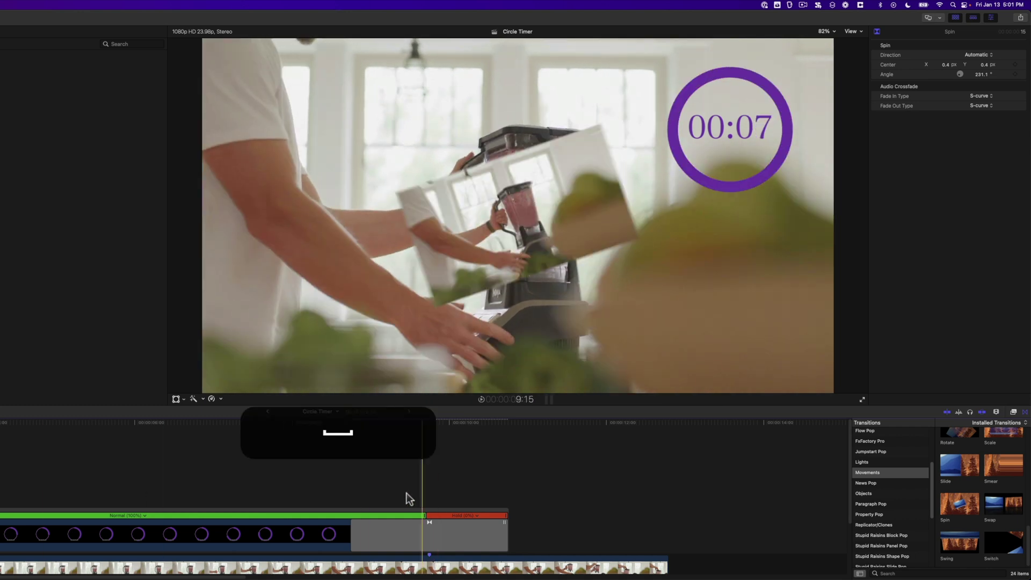
# Delete the long Spin transition at the timer clip's end and replace it with a copy of the opening one.
pyautogui.press('super+z')
pyautogui.press('BackSpace')
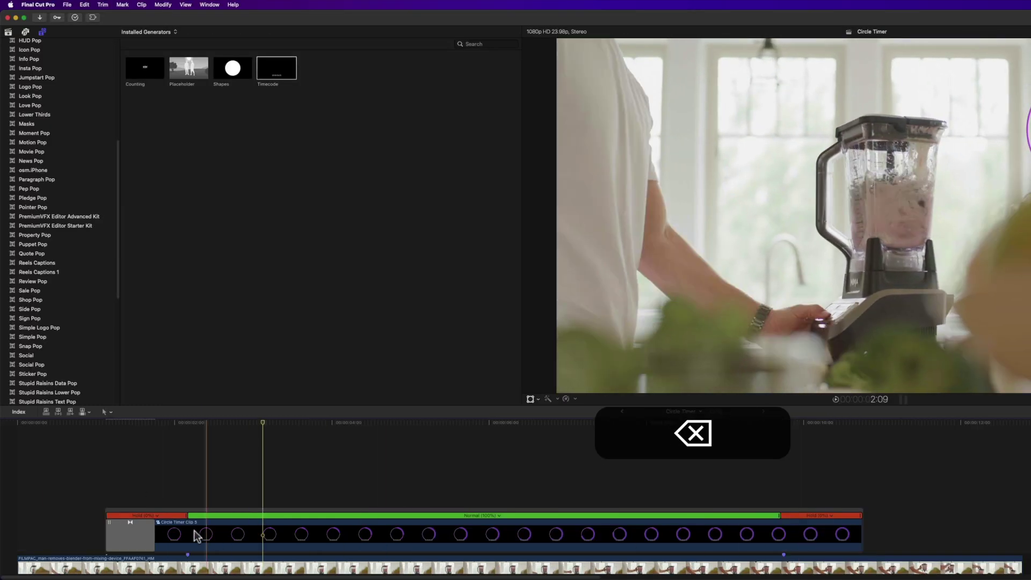
pyautogui.click(144, 535)
pyautogui.moveTo(142, 532); pyautogui.dragTo(847, 533)
pyautogui.moveTo(490, 530); pyautogui.dragTo(490, 530)
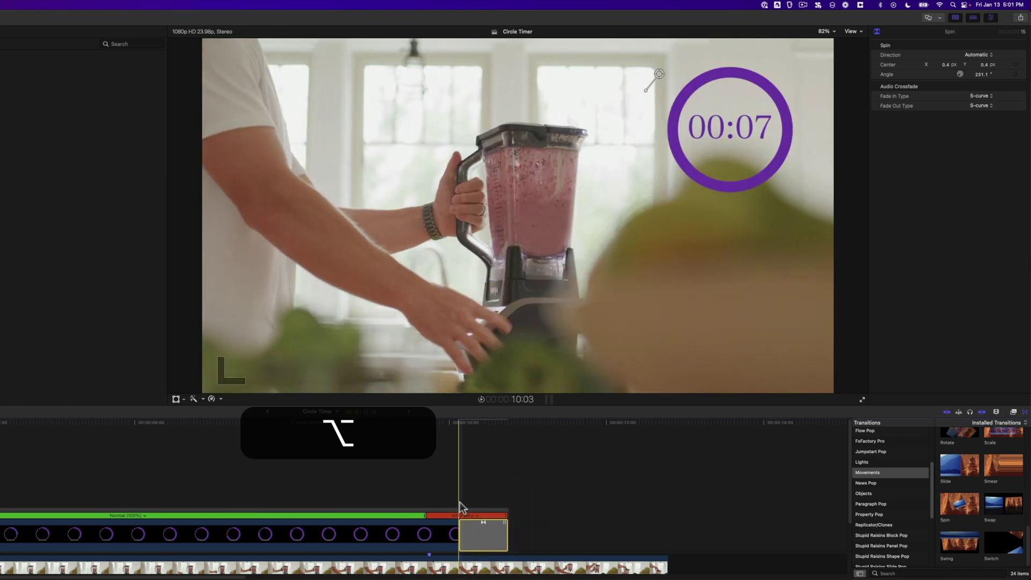
# Set the closing Spin transition's direction to Out and its center to X 0.92, Y 0.1, adjusting its angle to suit.
pyautogui.click(475, 465)
pyautogui.click(486, 537)
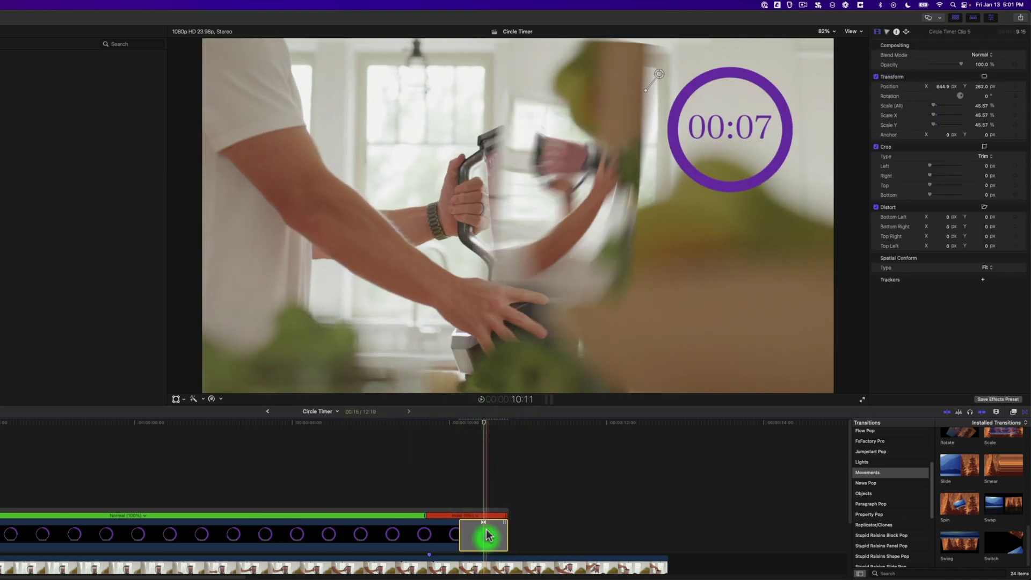
pyautogui.click(977, 55)
pyautogui.click(922, 123)
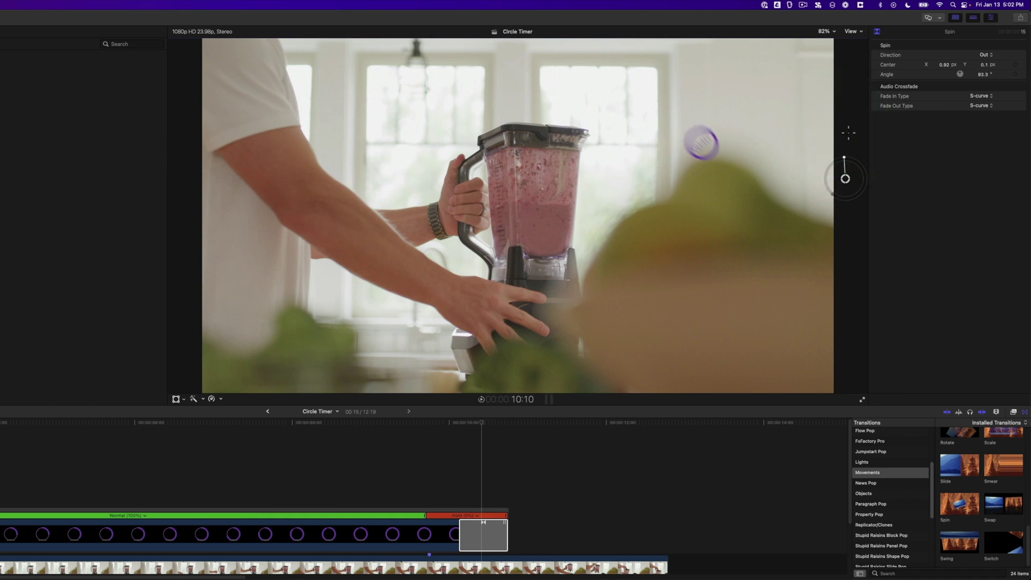
pyautogui.moveTo(866, 147); pyautogui.dragTo(870, 148)
pyautogui.press('space')
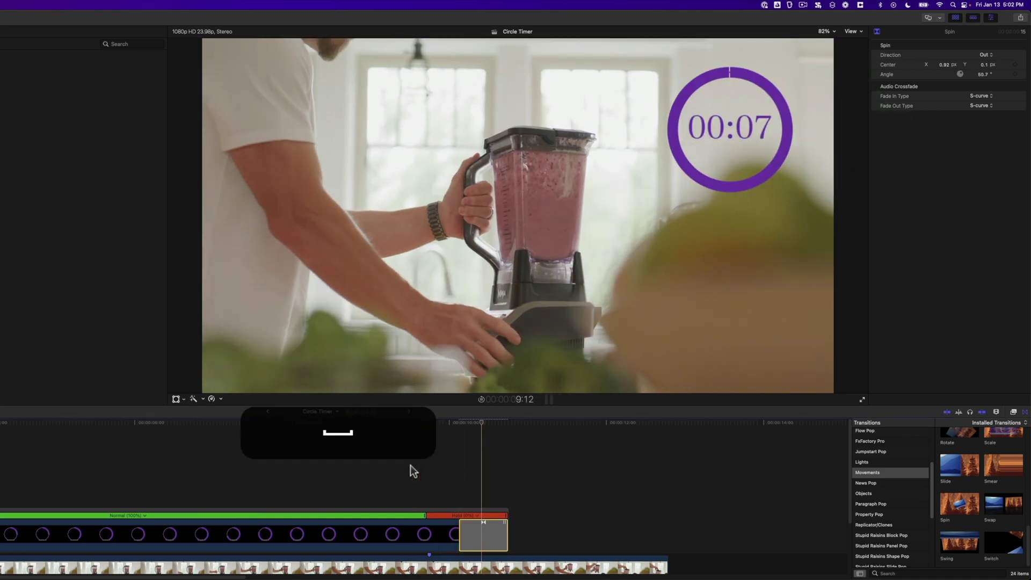
pyautogui.press('space')
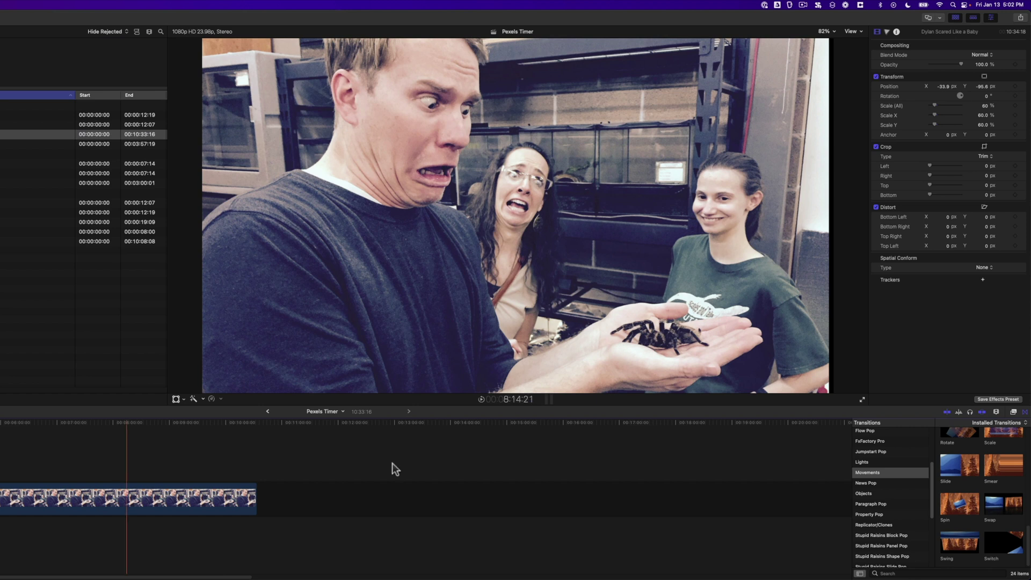
# Switch to Chrome, search Pexels for "timer" videos, and download Pixabay's 10:00 countdown clip.
pyautogui.press('super+Tab')
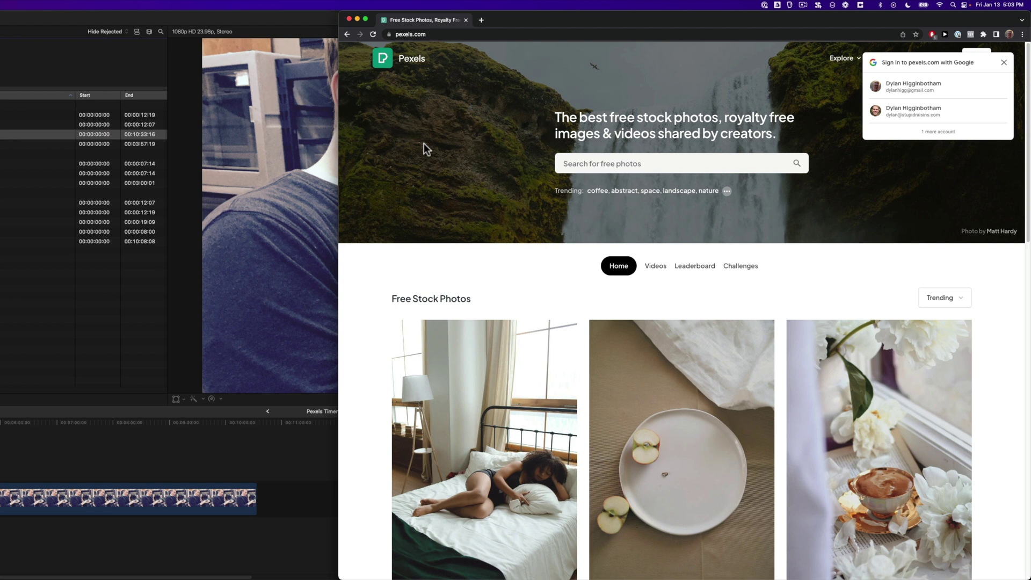
pyautogui.click(596, 163)
pyautogui.write('timer')
pyautogui.press('Return')
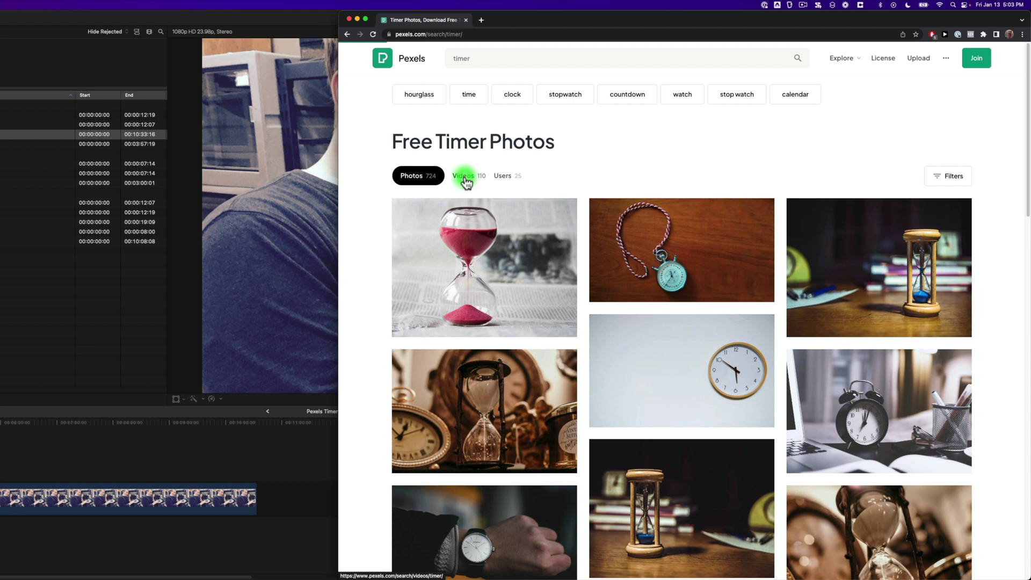
pyautogui.click(460, 177)
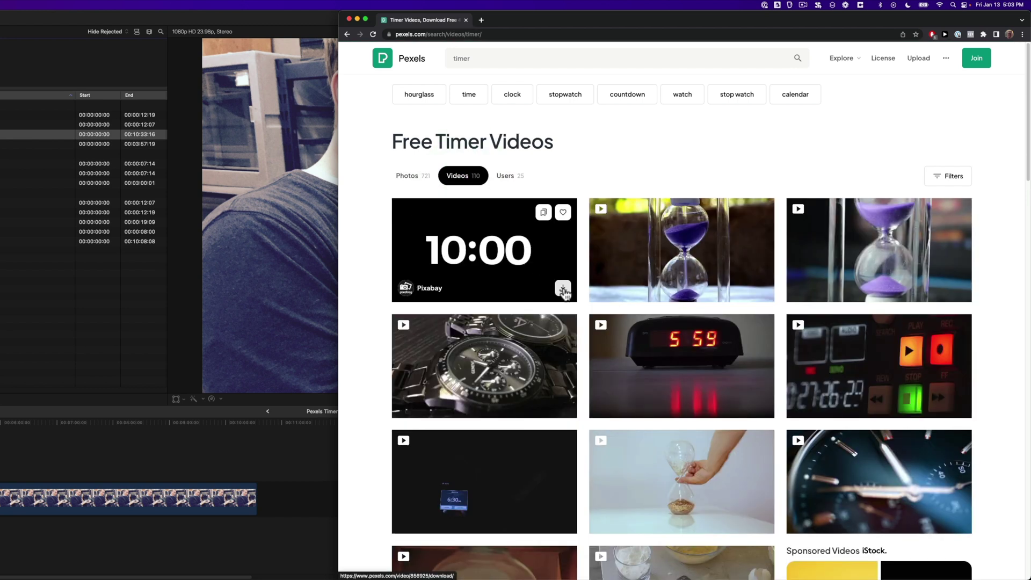
pyautogui.click(564, 290)
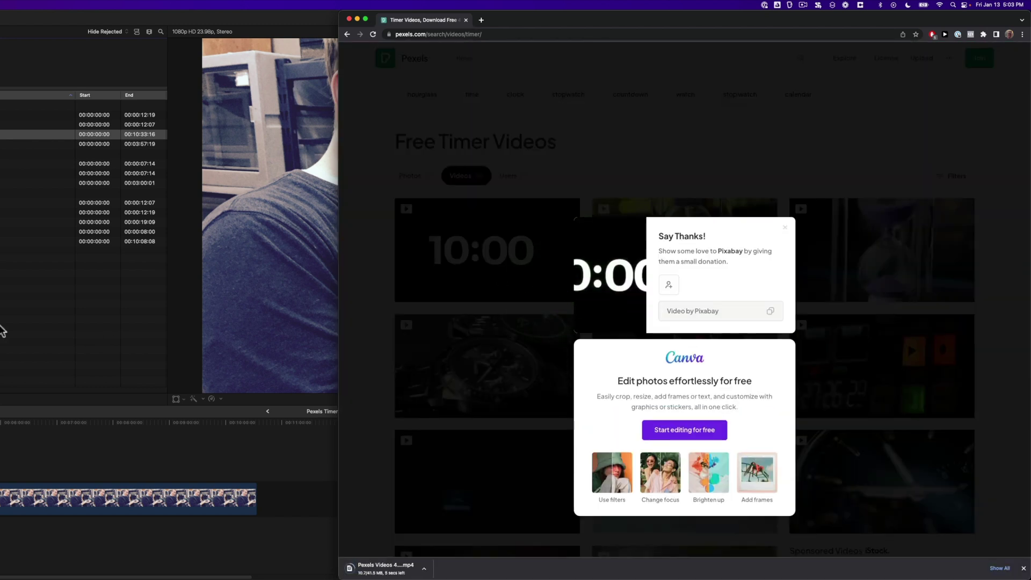
# Return to Final Cut Pro, connect Pexels Videos 4551 above the photo at the start of the Pexels Timer project, and preview it.
pyautogui.click(5, 305)
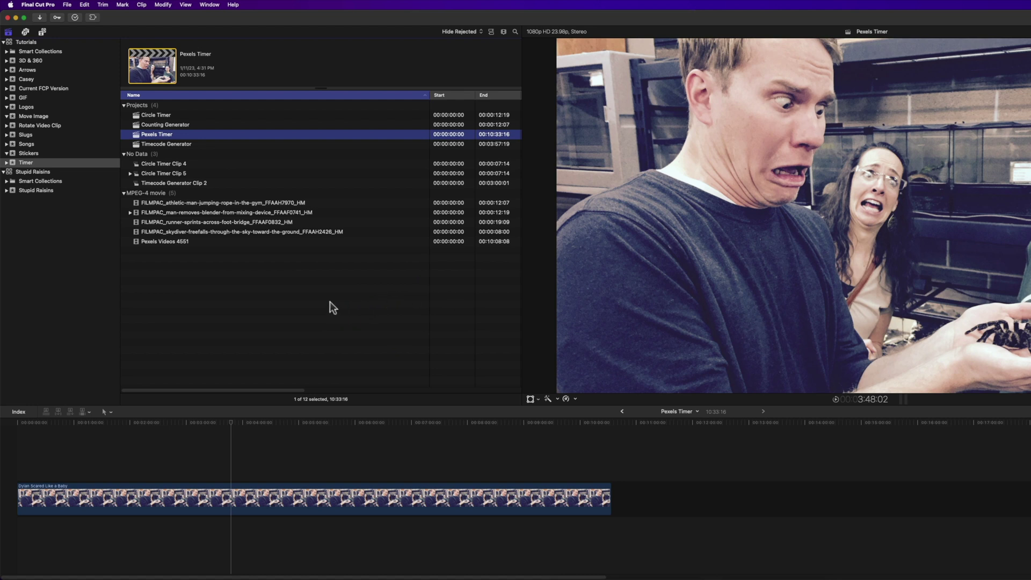
pyautogui.click(189, 241)
pyautogui.moveTo(189, 241); pyautogui.dragTo(4, 450)
pyautogui.click(2, 421)
pyautogui.press('space')
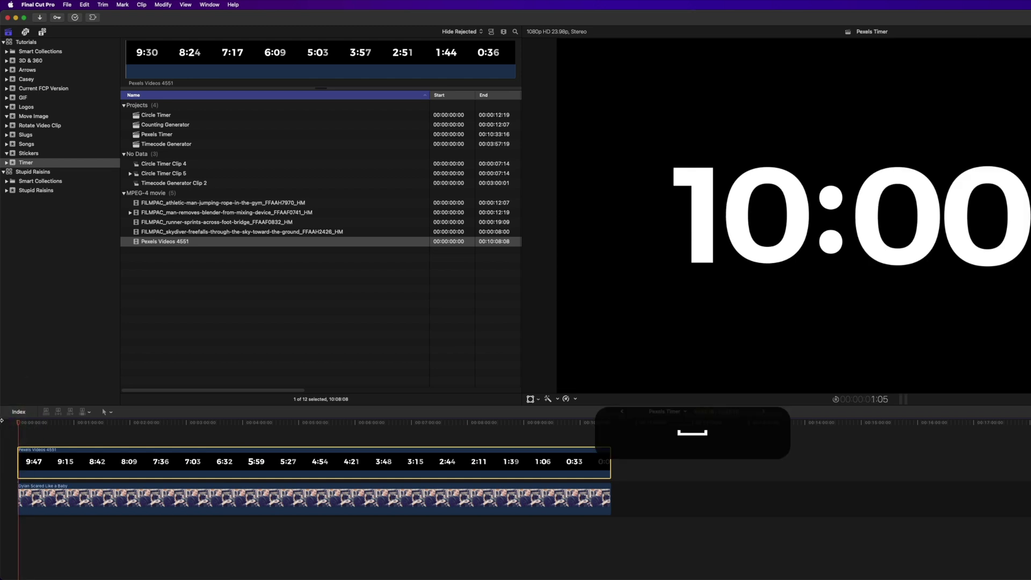
pyautogui.press('space')
# Set the countdown clip's blend mode to Screen to drop out its black background.
pyautogui.click(147, 429)
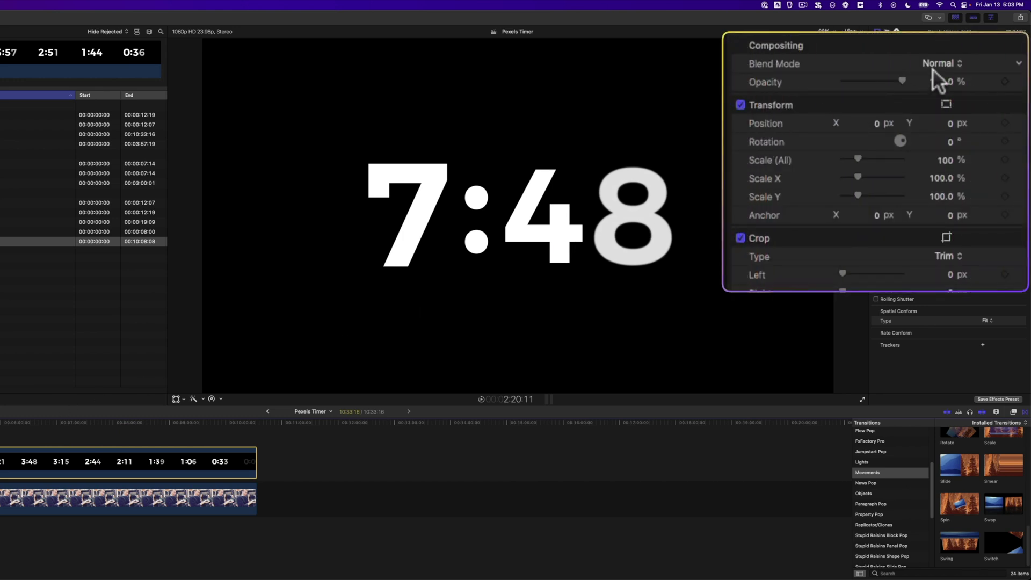
pyautogui.click(980, 55)
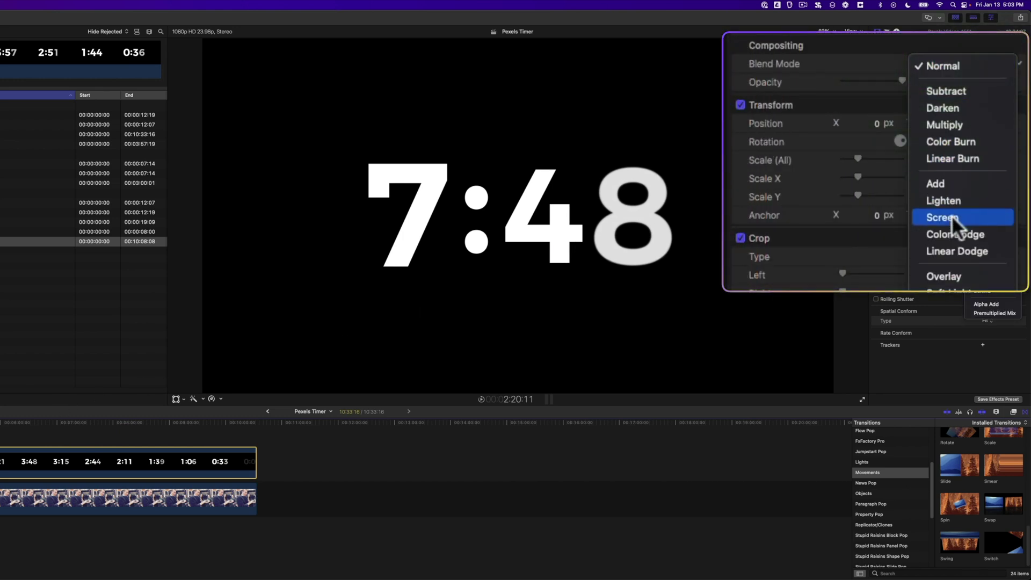
pyautogui.click(936, 223)
# Scale the countdown clip to about 48% and move it to the photo's lower left at X -570.3, Y -363.8.
pyautogui.rightClick(533, 215)
pyautogui.click(534, 215)
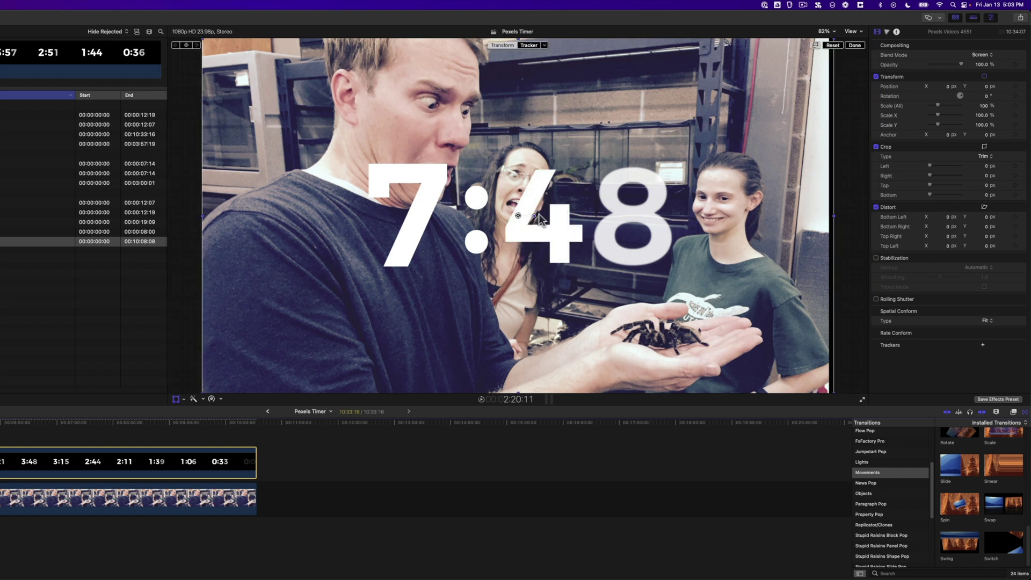
pyautogui.click(827, 31)
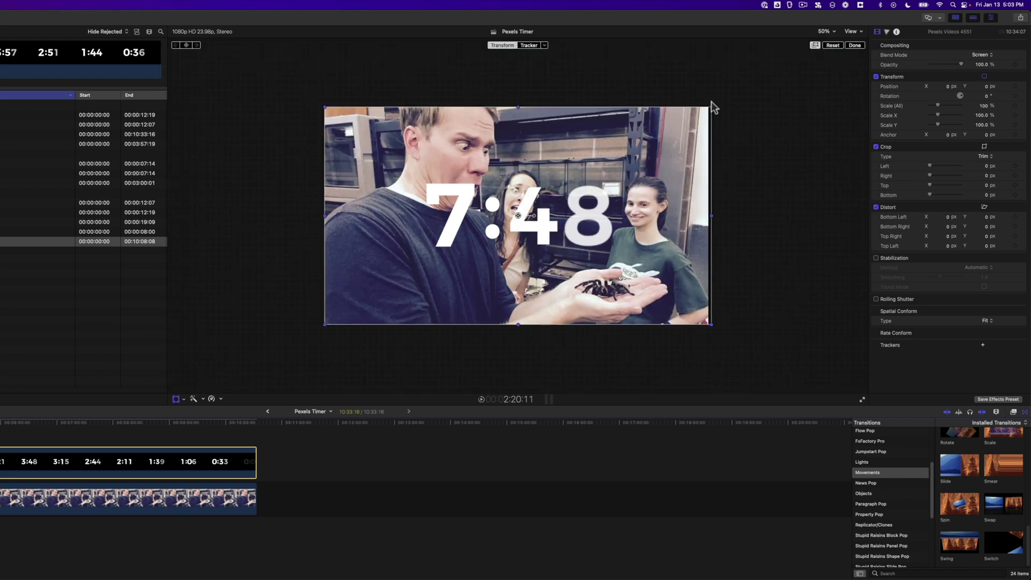
pyautogui.moveTo(710, 107); pyautogui.dragTo(611, 163)
pyautogui.moveTo(524, 219); pyautogui.dragTo(410, 292)
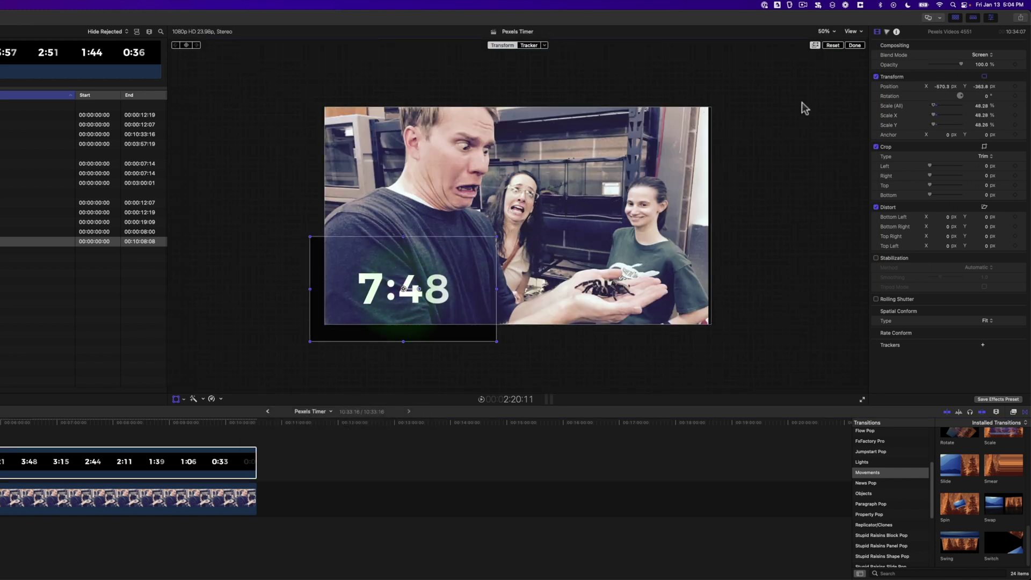
pyautogui.click(855, 45)
pyautogui.press('space')
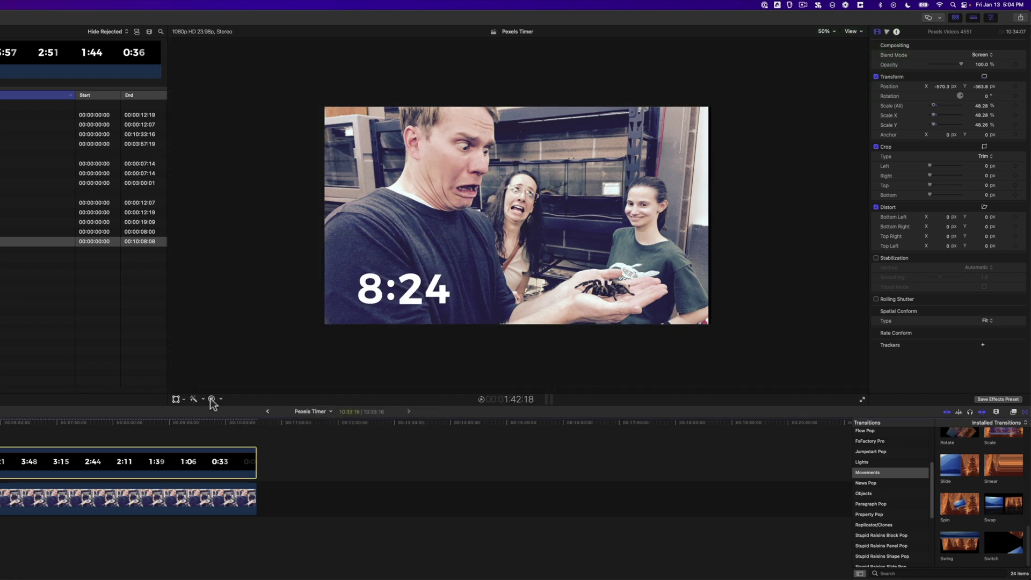
# Try reversing the countdown clip so it counts up, play it back, and undo the reversal.
pyautogui.click(213, 398)
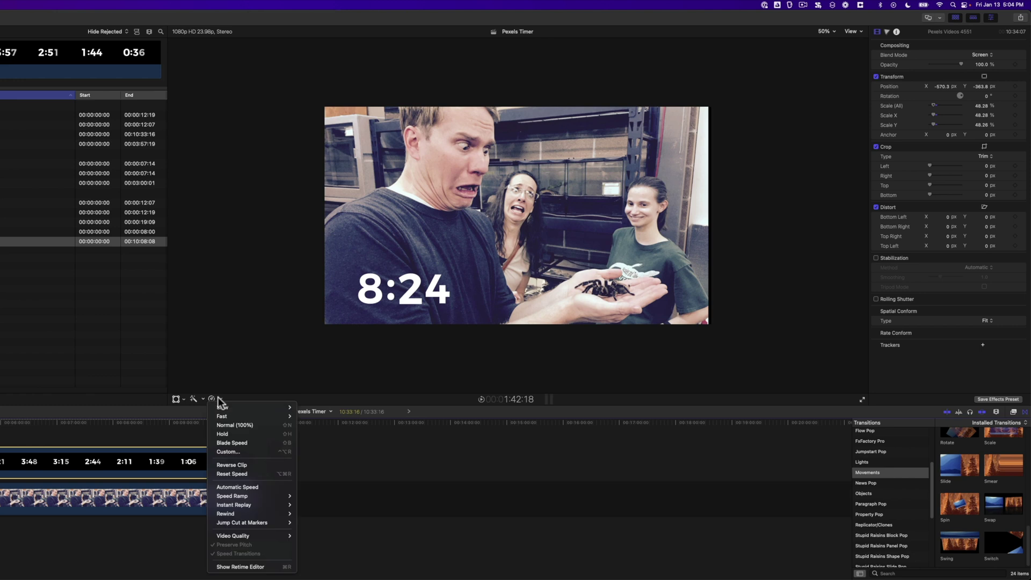
pyautogui.click(241, 474)
pyautogui.press('space')
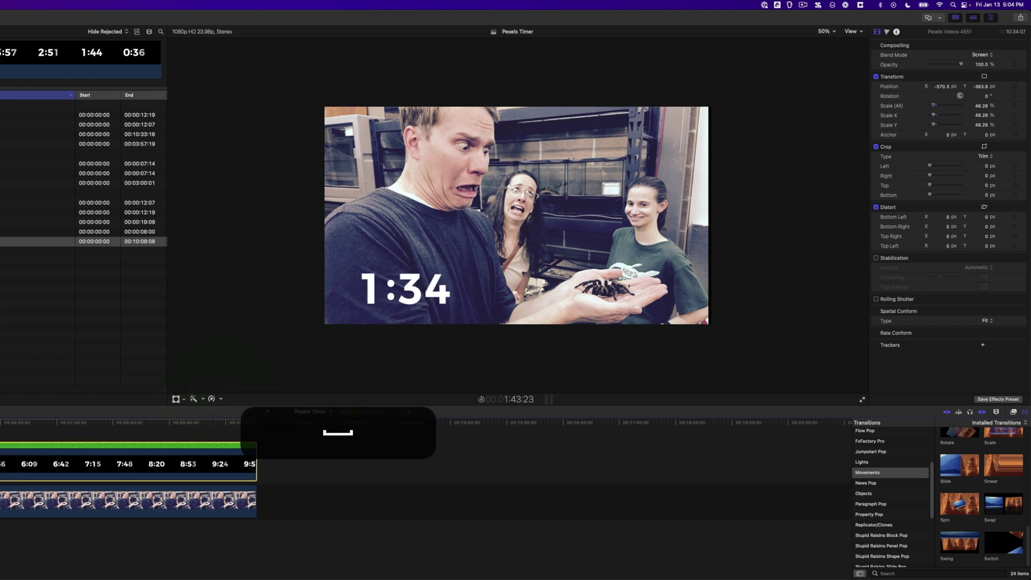
pyautogui.press('super+z')
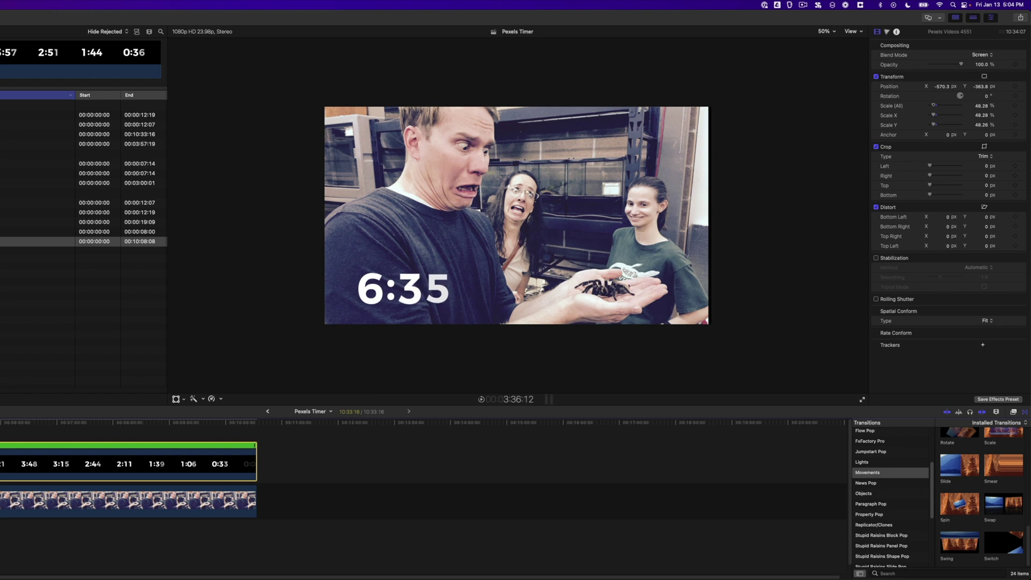
# Reset the countdown clip's transform so it returns to its default position and 100% scale.
pyautogui.rightClick(519, 240)
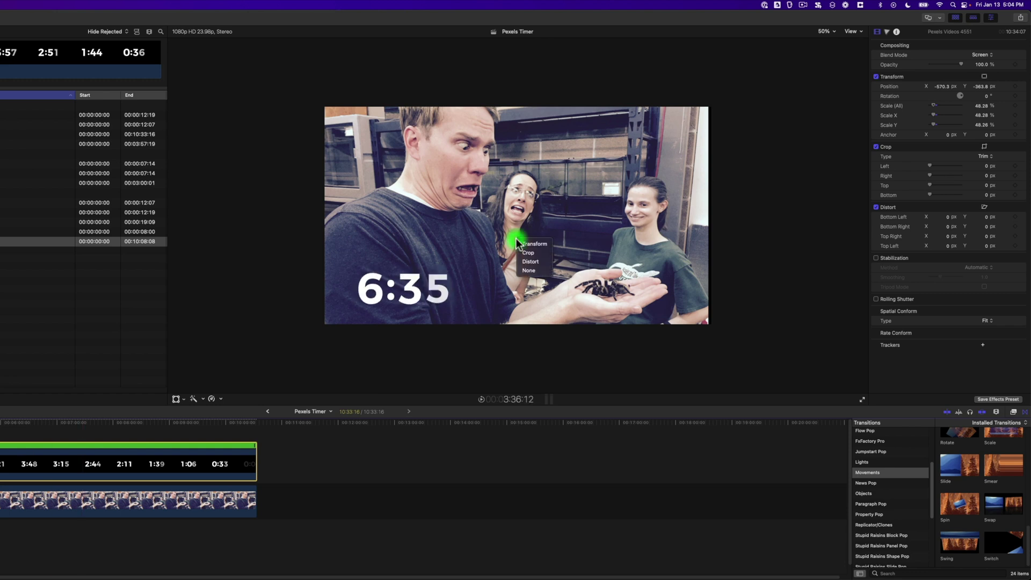
pyautogui.click(634, 200)
pyautogui.click(1023, 86)
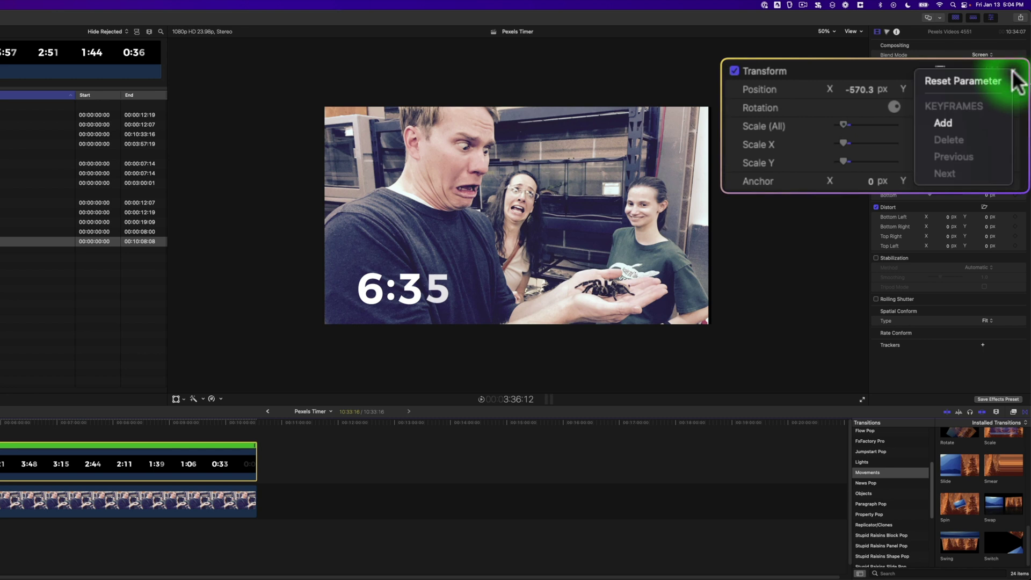
pyautogui.click(1012, 84)
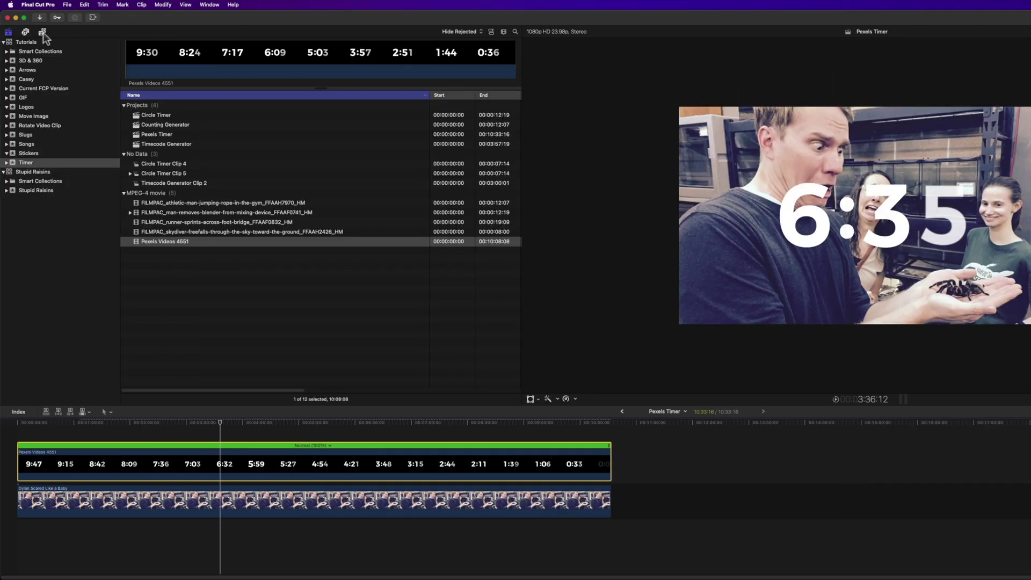
# Connect a Custom solid generator above the countdown clip, spanning the full length of the Pexels Timer project.
pyautogui.click(43, 32)
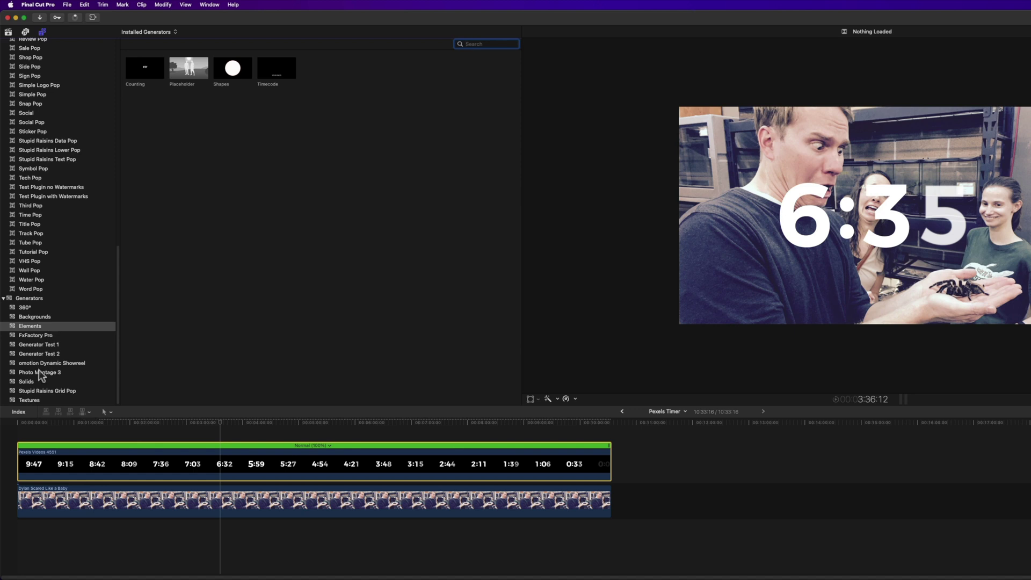
pyautogui.click(32, 381)
pyautogui.moveTo(145, 68); pyautogui.dragTo(609, 457)
pyautogui.press('ctrl+super+z')
pyautogui.press('super+z')
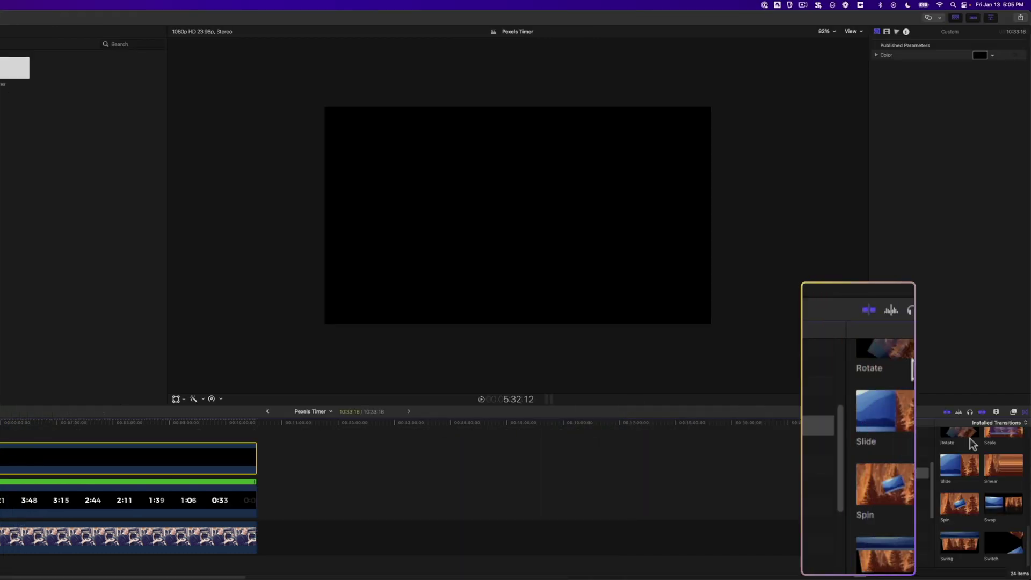
# Apply the Image Mask effect to the Custom solid above the countdown.
pyautogui.click(994, 310)
pyautogui.click(733, 542)
pyautogui.moveTo(891, 451); pyautogui.dragTo(91, 460)
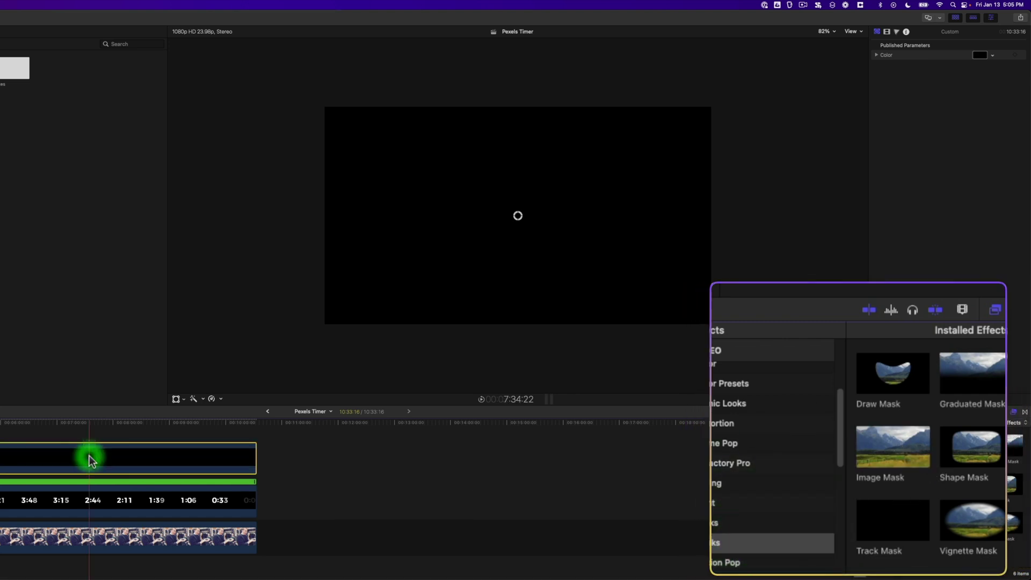
# Set the Custom solid's color to the saved purple swatch and close the color picker.
pyautogui.click(980, 55)
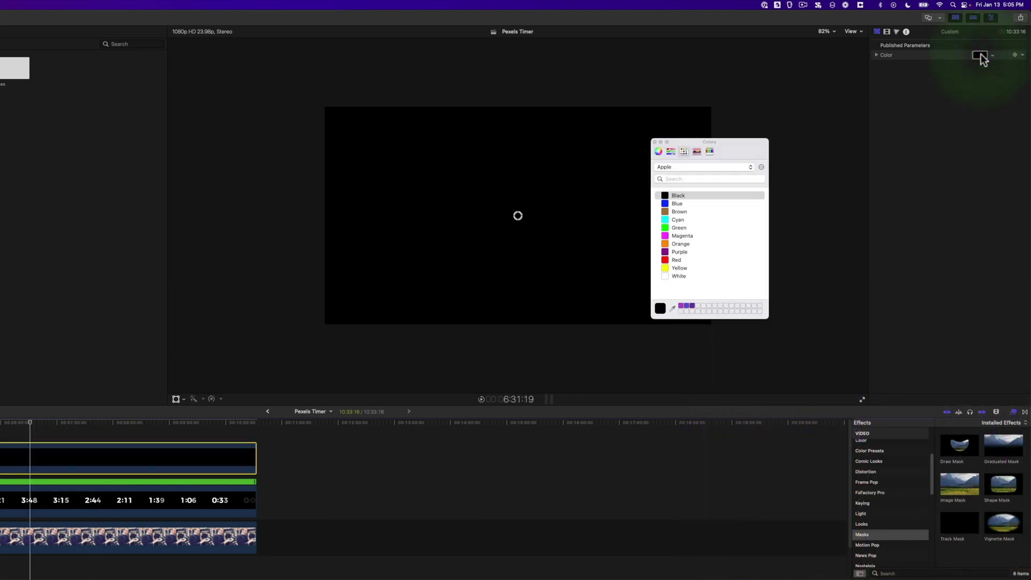
pyautogui.click(689, 306)
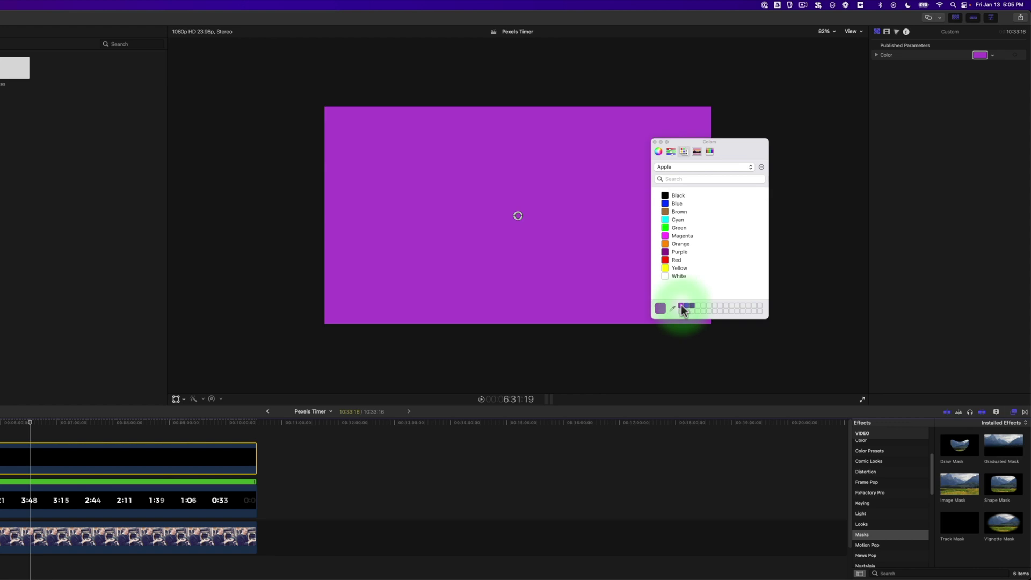
pyautogui.click(654, 141)
# Set the first frame of the Pexels Videos 4551 clip as the Image Mask's source.
pyautogui.click(886, 32)
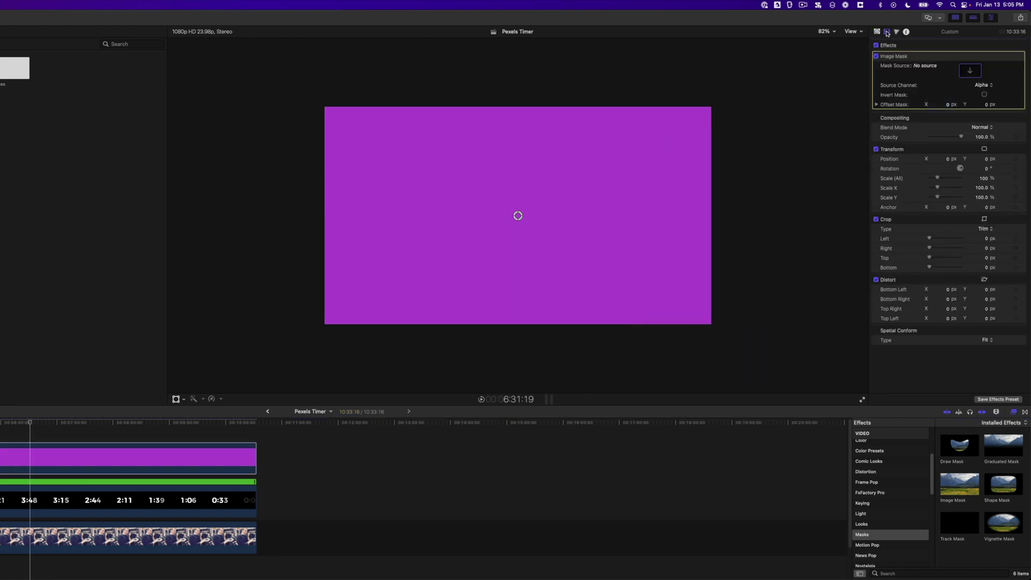
pyautogui.click(969, 71)
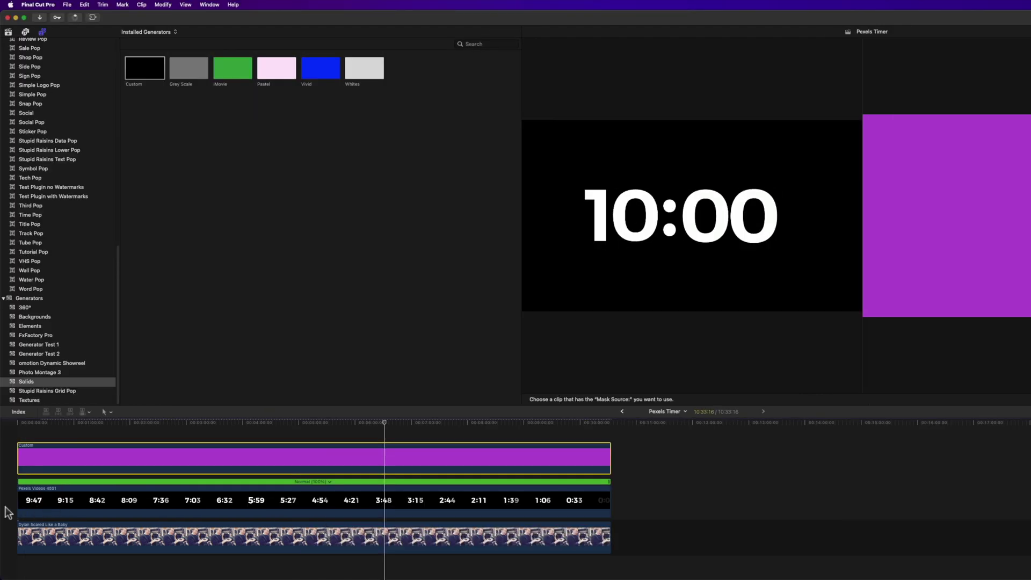
pyautogui.click(19, 506)
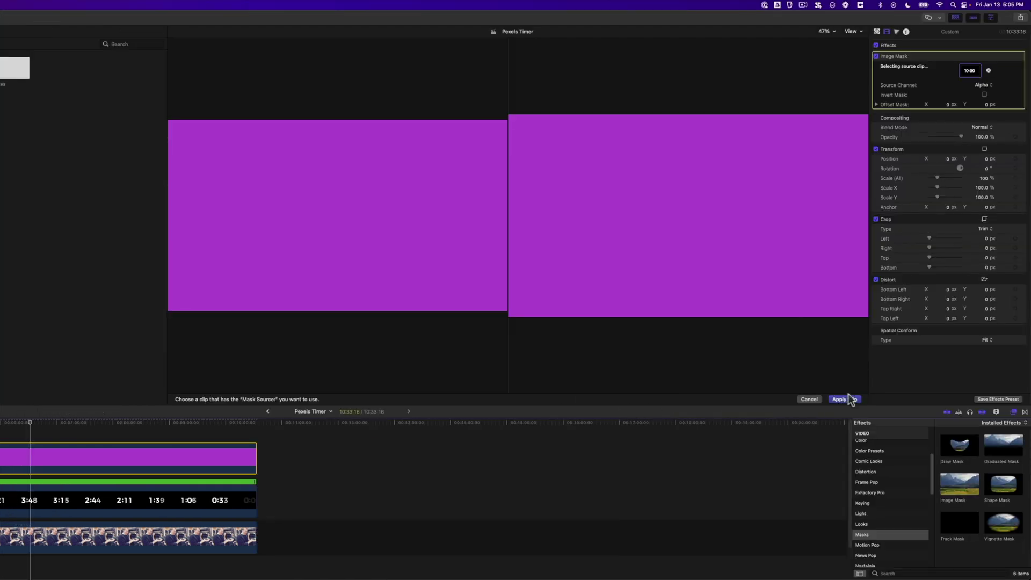
pyautogui.click(838, 399)
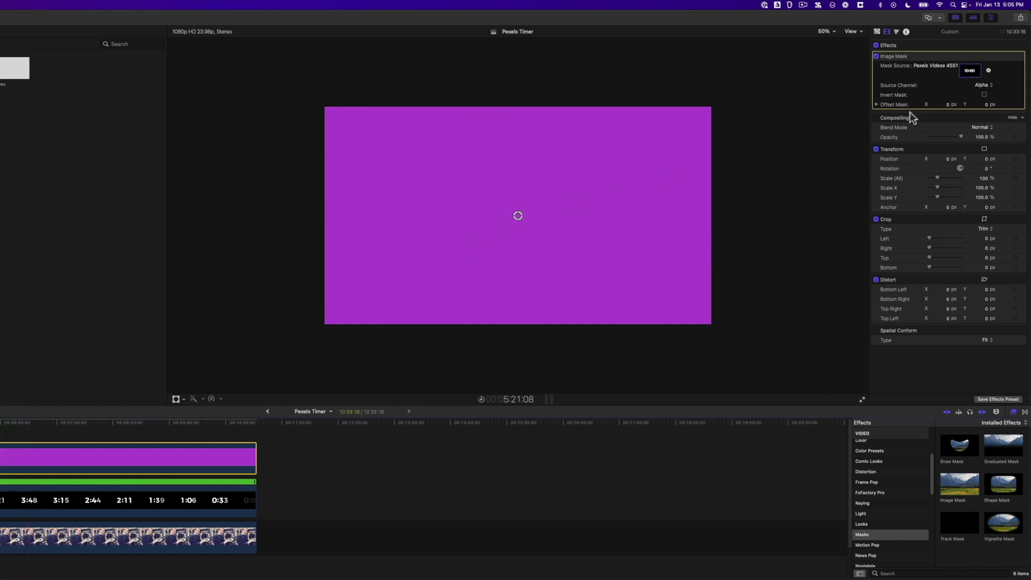
# Set the Image Mask's source channel to Luminance and preview the purple countdown over the photo.
pyautogui.click(982, 85)
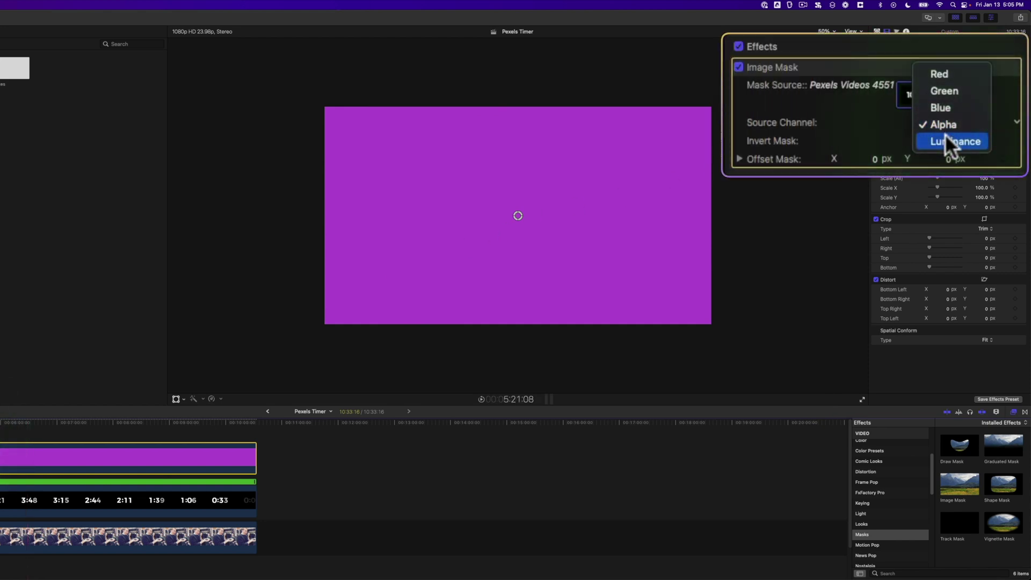
pyautogui.click(946, 141)
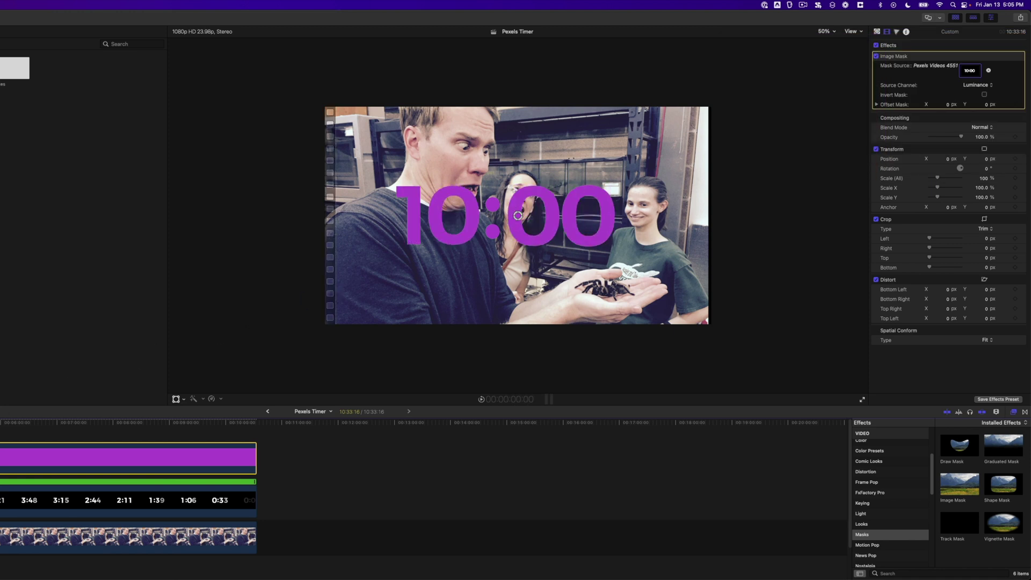
pyautogui.press('space')
pyautogui.click(117, 455)
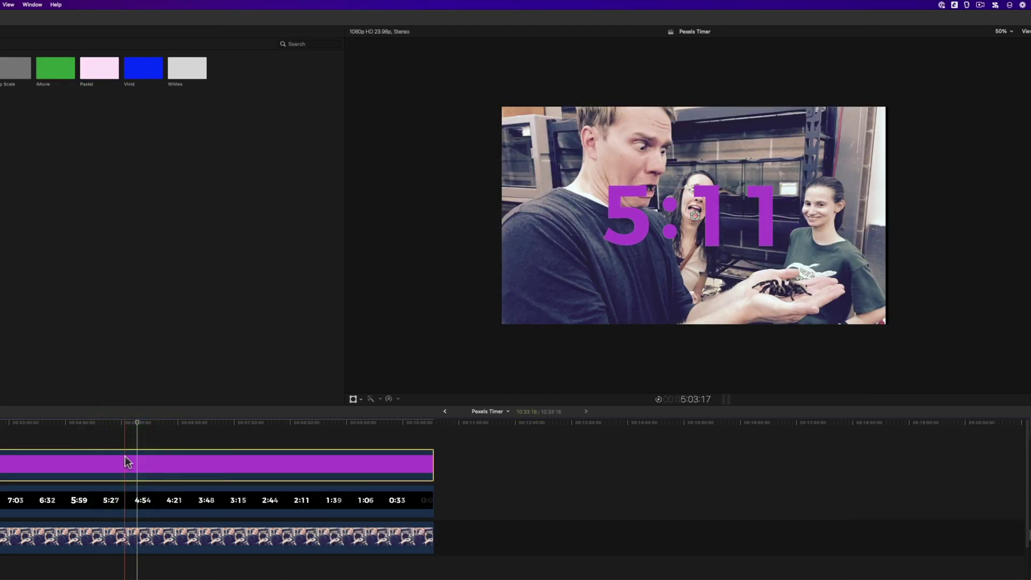
# Scale the masked purple solid to about half size and move it to the photo's lower left.
pyautogui.rightClick(713, 214)
pyautogui.click(734, 220)
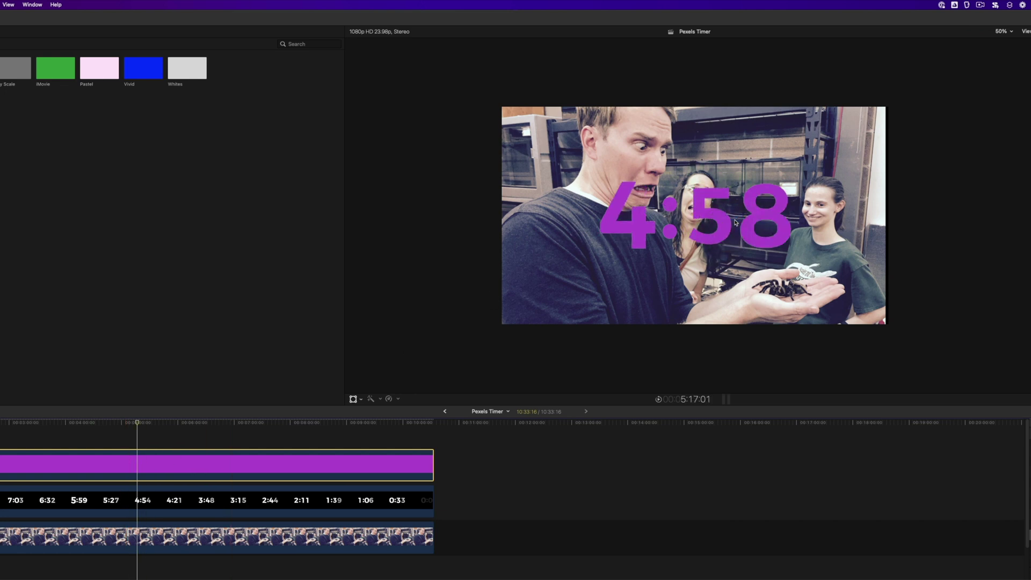
pyautogui.moveTo(888, 109); pyautogui.dragTo(794, 160)
pyautogui.moveTo(681, 236); pyautogui.dragTo(573, 303)
pyautogui.click(572, 303)
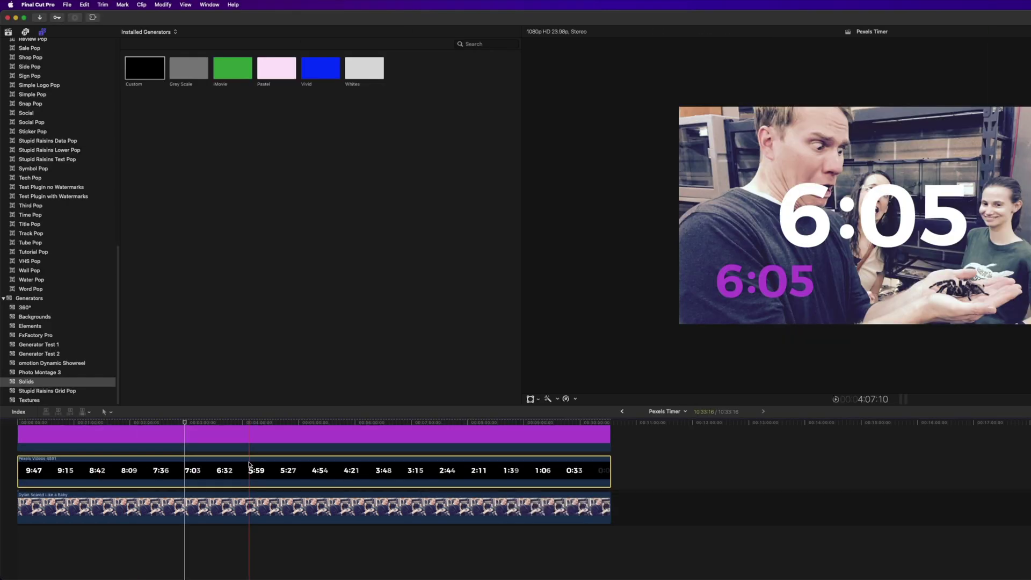
# Move the original white countdown clip below the photo in the timeline to hide it.
pyautogui.moveTo(249, 465); pyautogui.dragTo(244, 544)
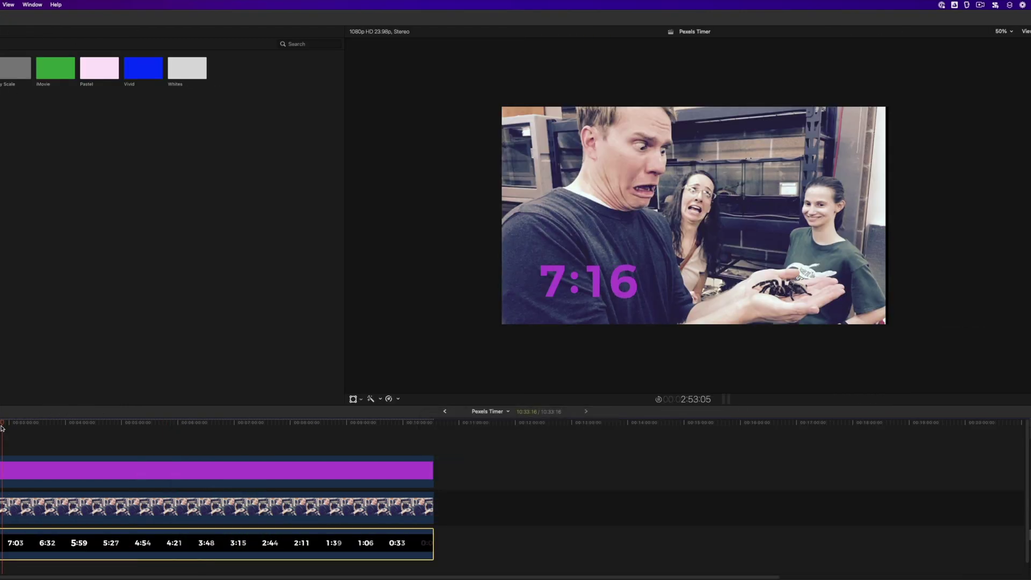